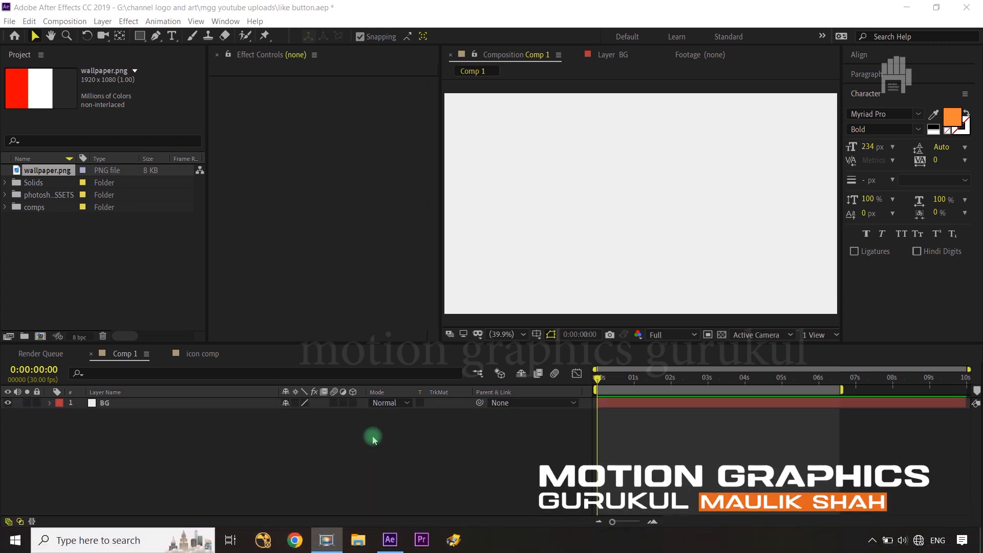
Step: Choose the Rectangle tool and show the Title/Action Safe guides over Comp 1
{"action": "left_click", "coordinate": [374, 440]}
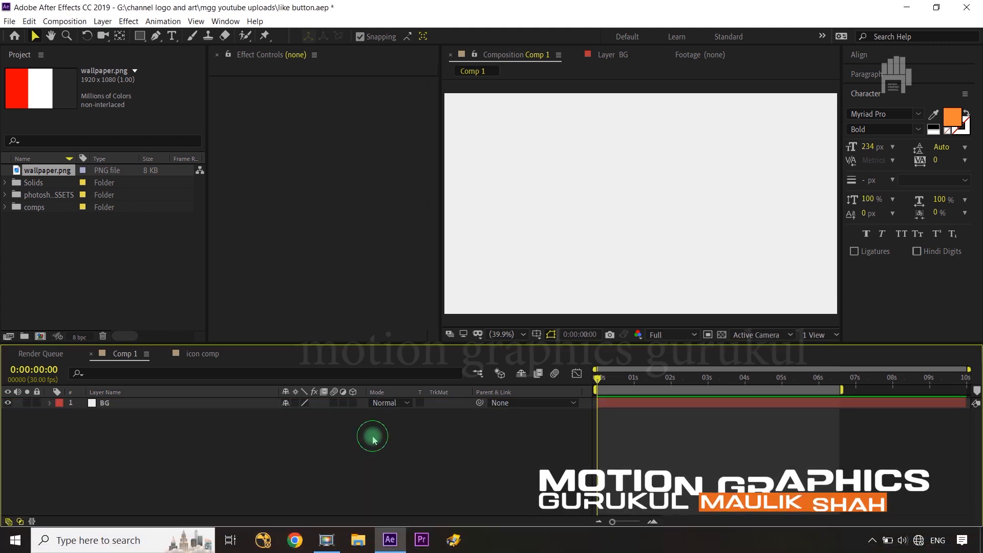
{"action": "left_click", "coordinate": [131, 408]}
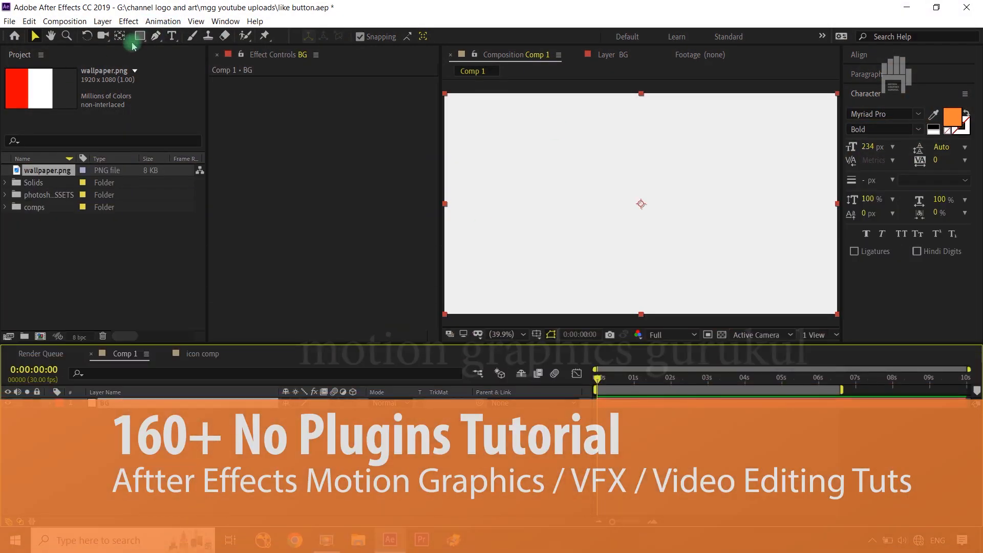
{"action": "left_click", "coordinate": [140, 36]}
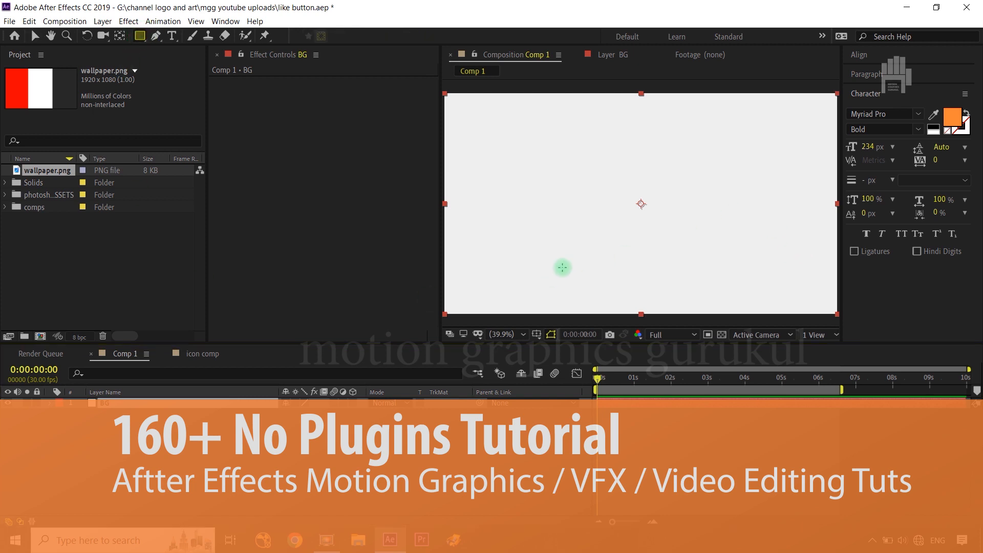
{"action": "left_click", "coordinate": [536, 334]}
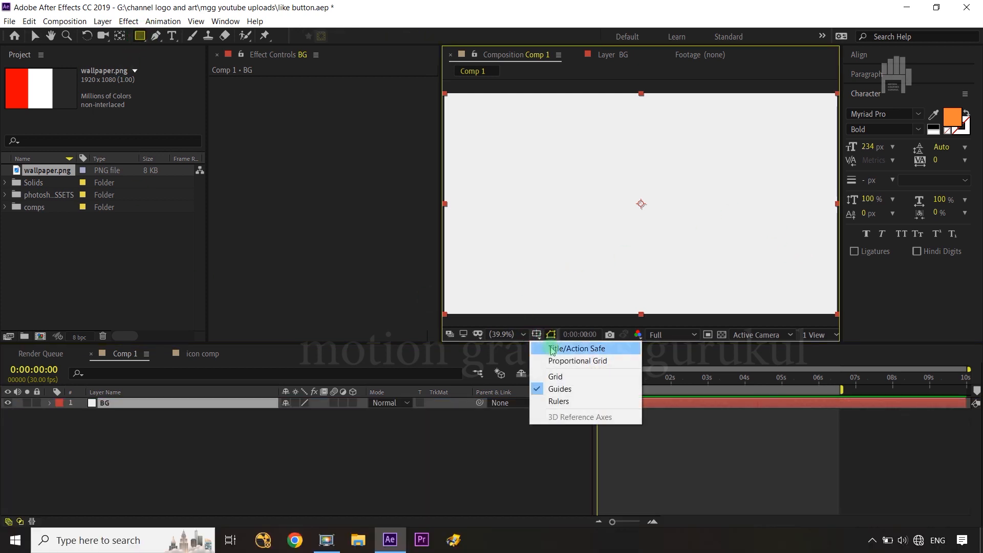
{"action": "left_click", "coordinate": [552, 351]}
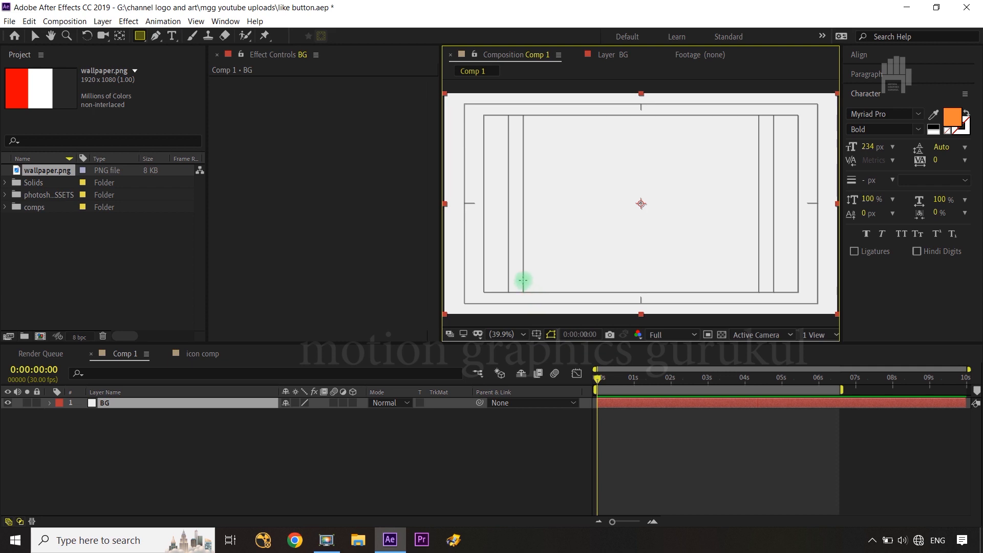
Step: With no layer selected, draw a thin, wide rectangle along the lower title-safe line between the inner vertical guides and centre it horizontally
{"action": "left_click_drag", "start_coordinate": [523, 280], "coordinate": [628, 290]}
{"action": "key", "text": "ctrl+z"}
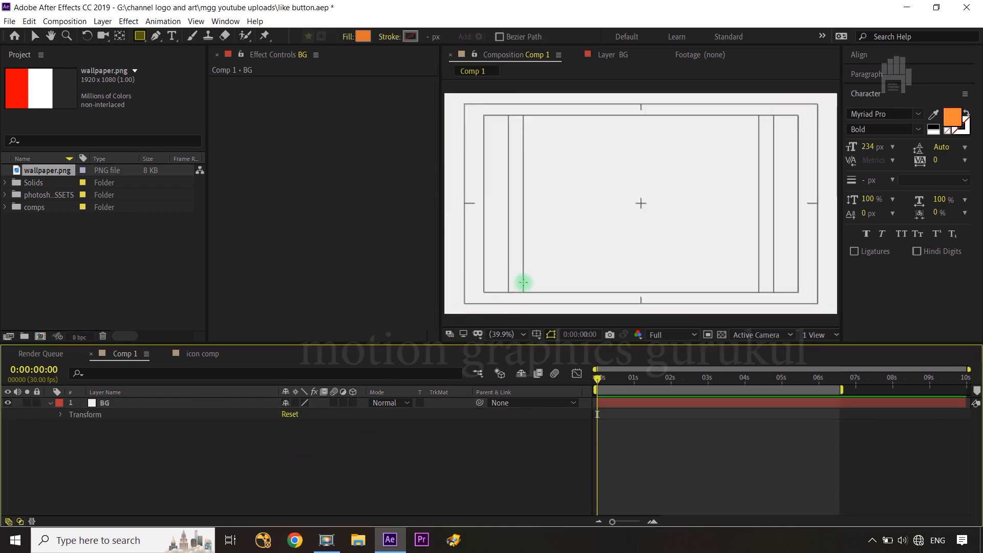
{"action": "left_click_drag", "start_coordinate": [525, 283], "coordinate": [759, 290]}
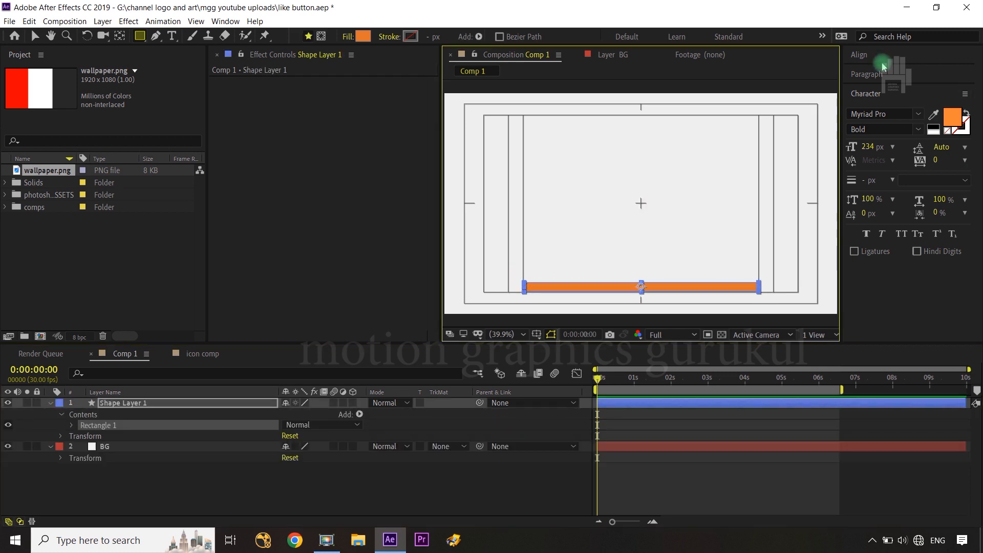
{"action": "left_click", "coordinate": [860, 55]}
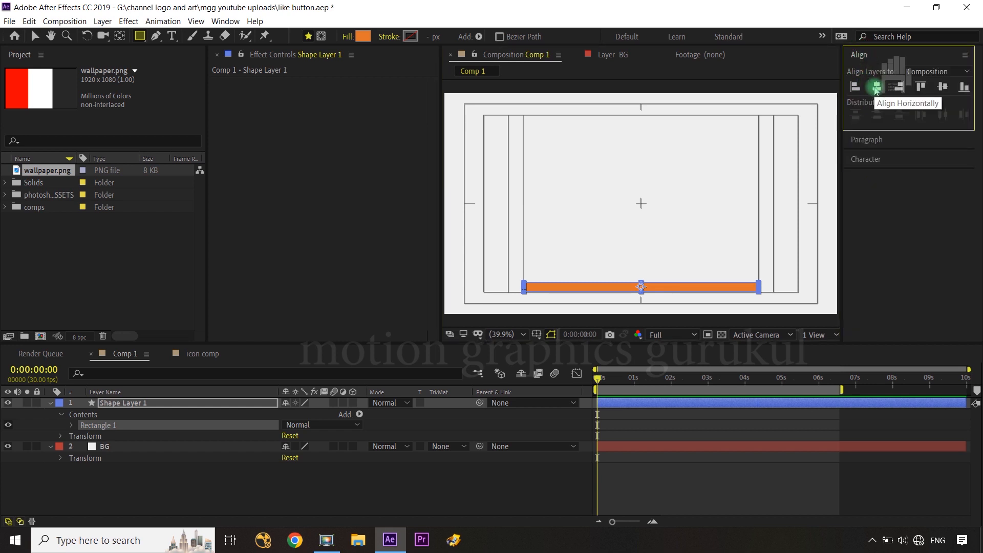
Step: Set the rectangle's fill to none and its stroke colour to red FF0000, sampled from the wallpaper.png thumbnail
{"action": "left_click", "coordinate": [346, 38]}
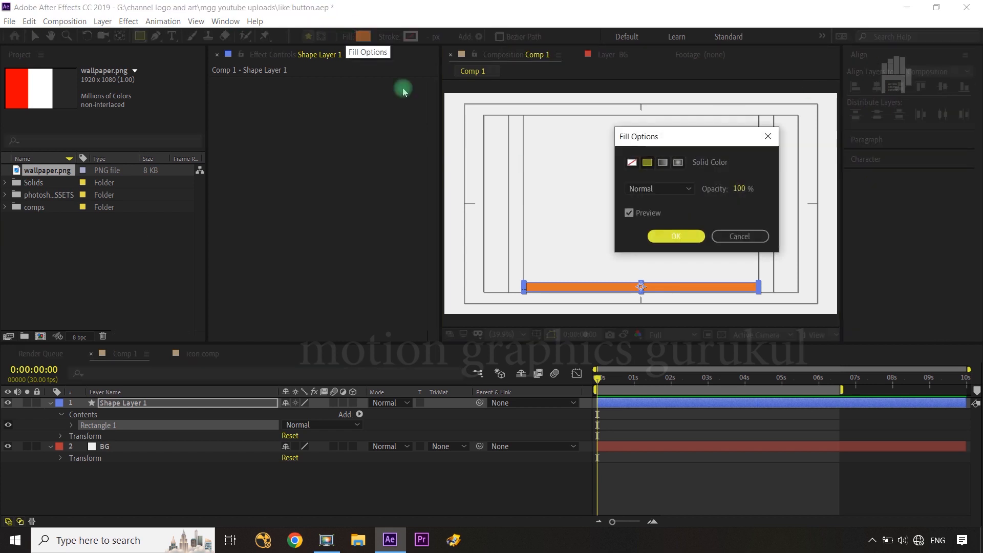
{"action": "left_click", "coordinate": [631, 163]}
{"action": "left_click", "coordinate": [674, 236]}
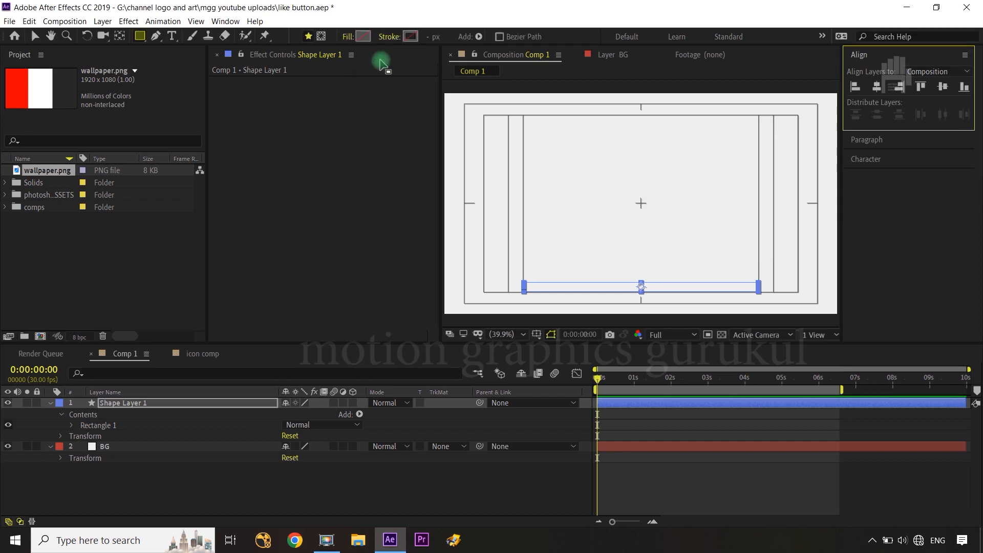
{"action": "left_click", "coordinate": [410, 36]}
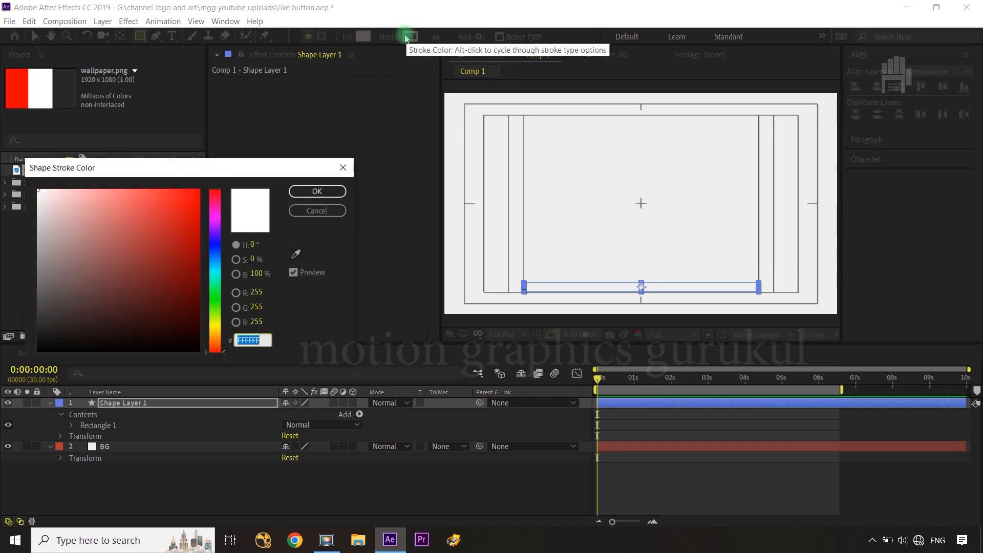
{"action": "left_click", "coordinate": [296, 256]}
{"action": "left_click", "coordinate": [19, 86]}
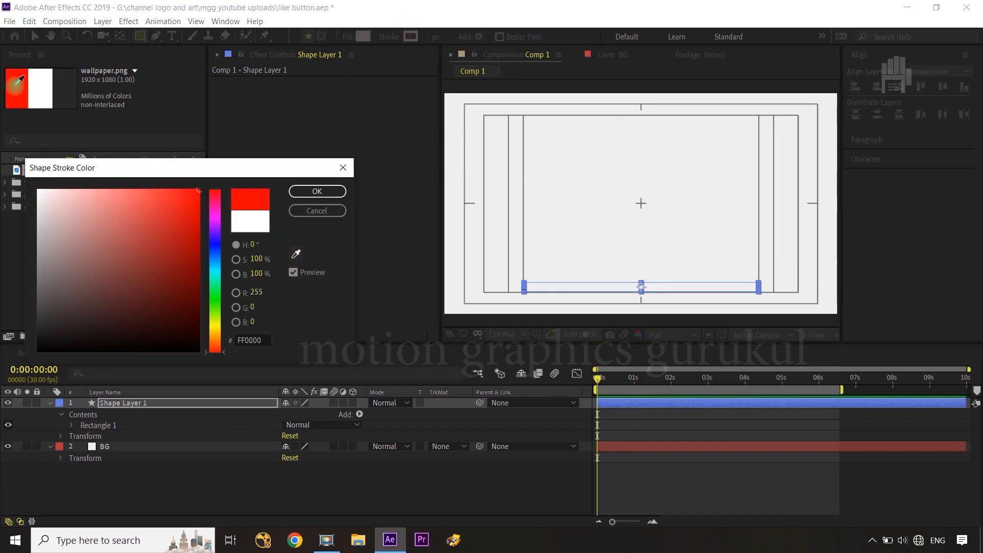
{"action": "left_click", "coordinate": [324, 193]}
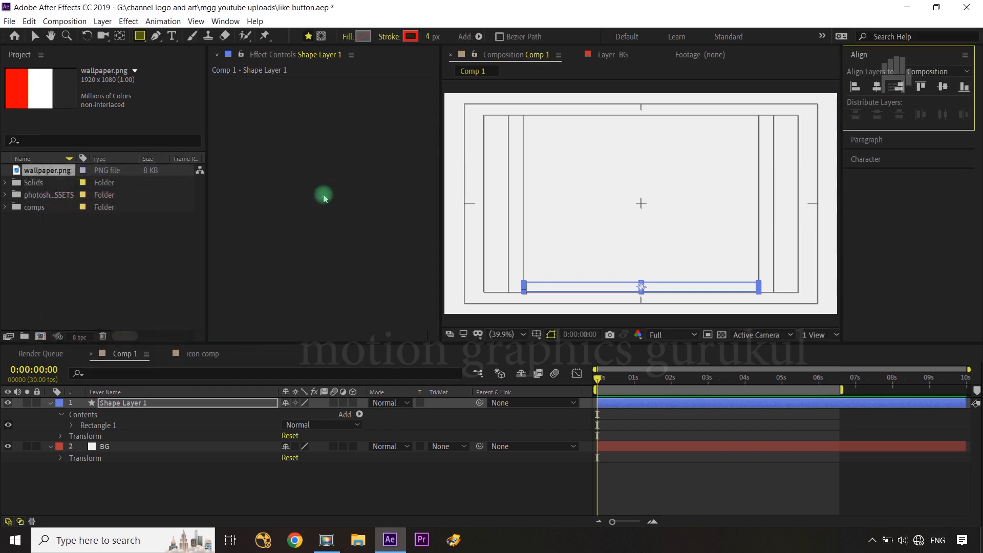
Step: Deselect the shape layer and turn off the Title/Action Safe guides
{"action": "left_click", "coordinate": [288, 482]}
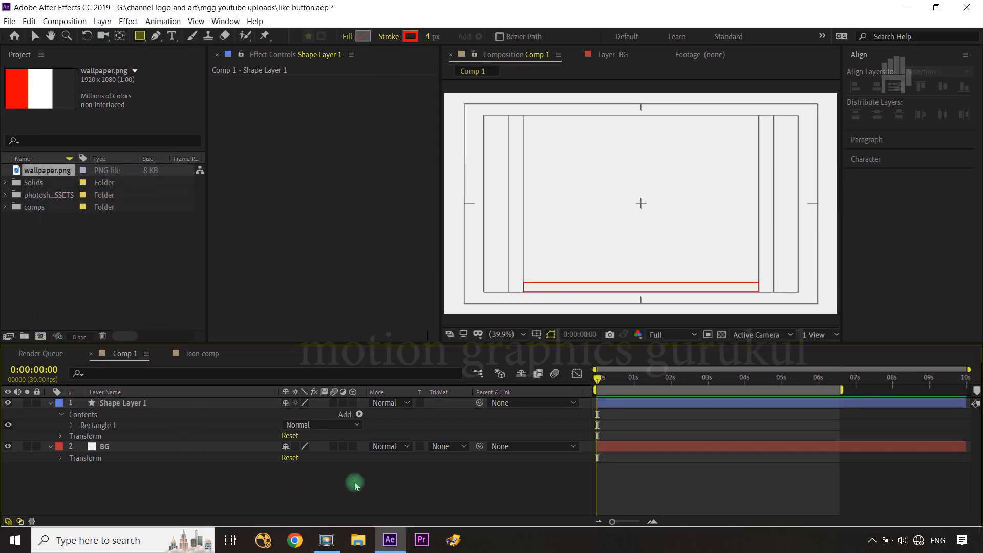
{"action": "left_click", "coordinate": [537, 334]}
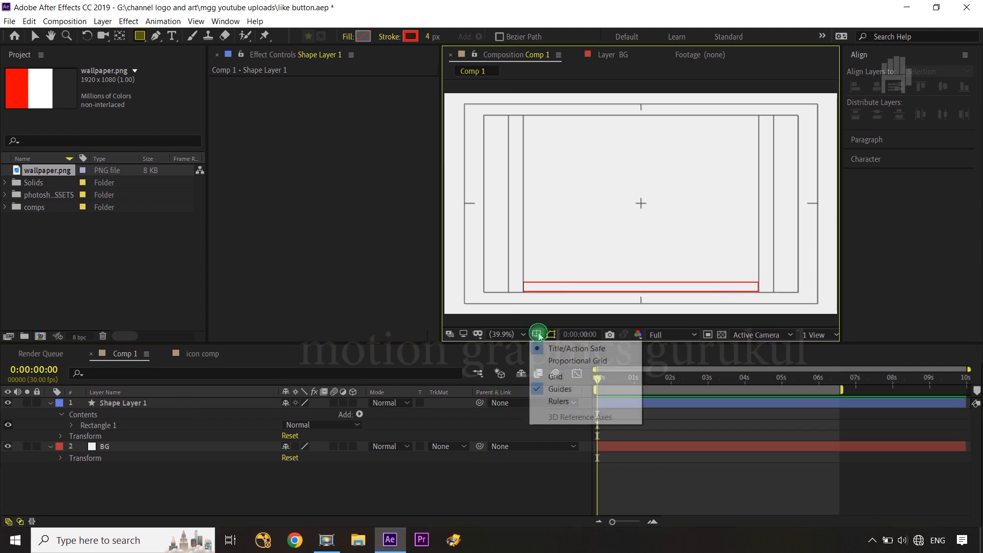
{"action": "left_click", "coordinate": [560, 349]}
{"action": "left_click", "coordinate": [421, 492]}
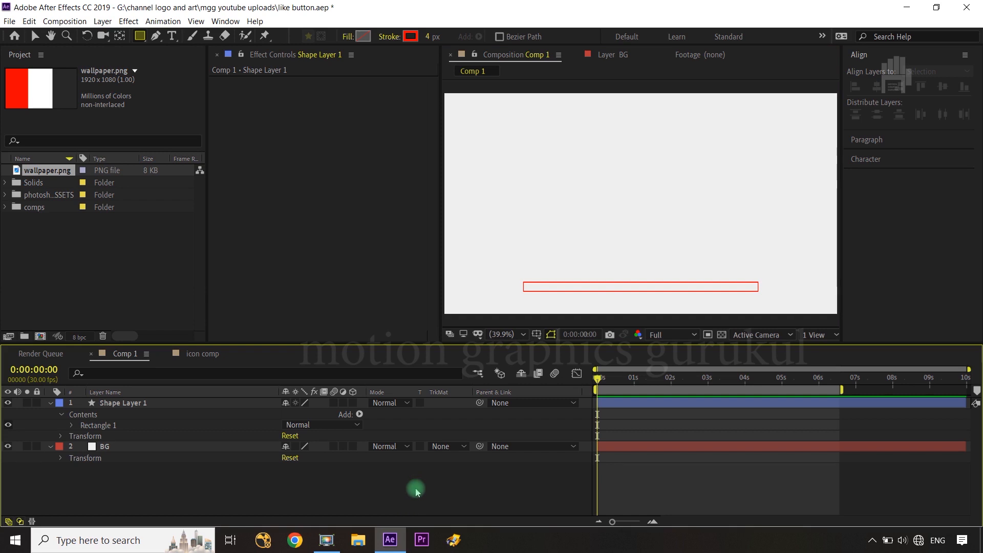
Step: Rename the rectangle's shape layer to "stroke"
{"action": "left_click", "coordinate": [135, 402]}
{"action": "key", "text": "Return"}
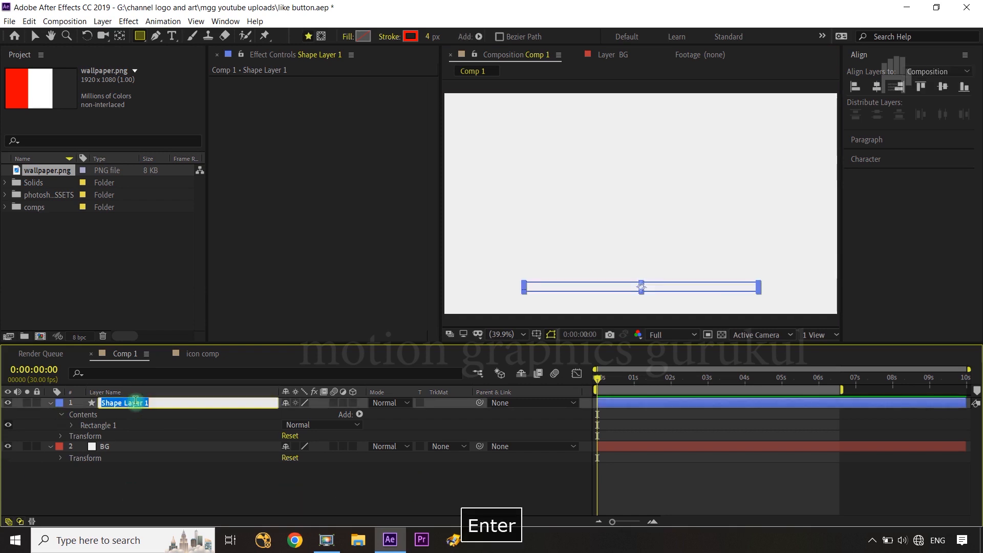
{"action": "type", "text": "stroke"}
{"action": "key", "text": "Return"}
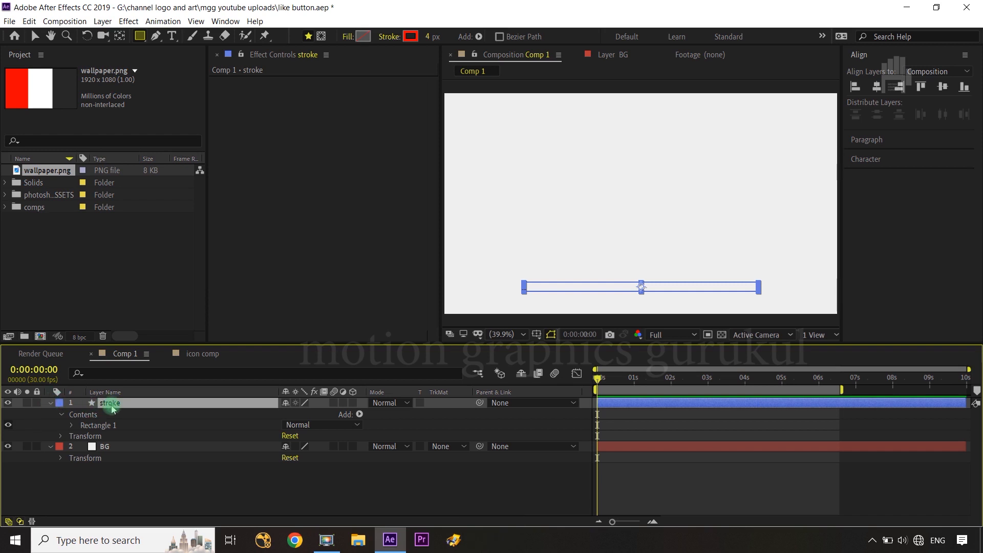
Step: Add Trim Paths to the stroke layer and expand its properties
{"action": "left_click", "coordinate": [361, 415]}
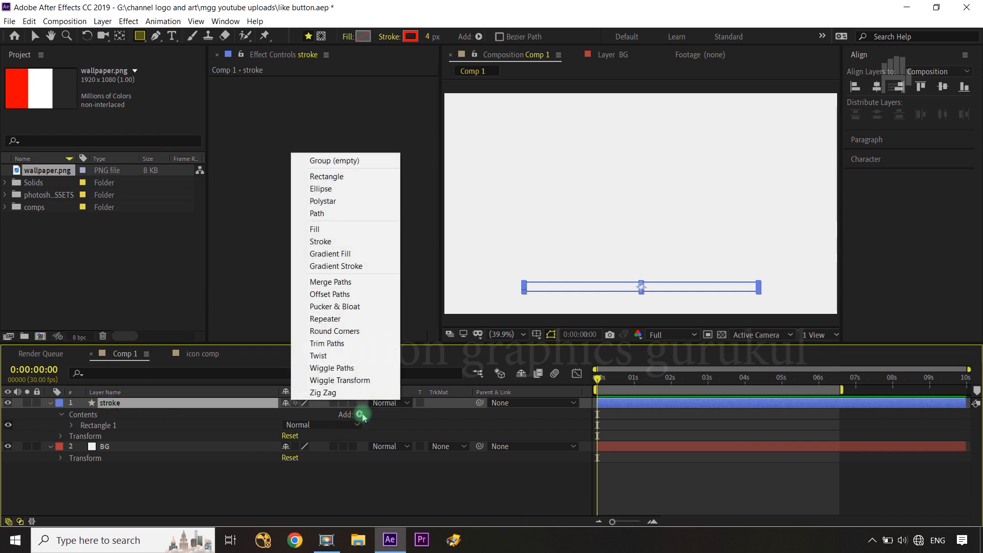
{"action": "left_click", "coordinate": [350, 343]}
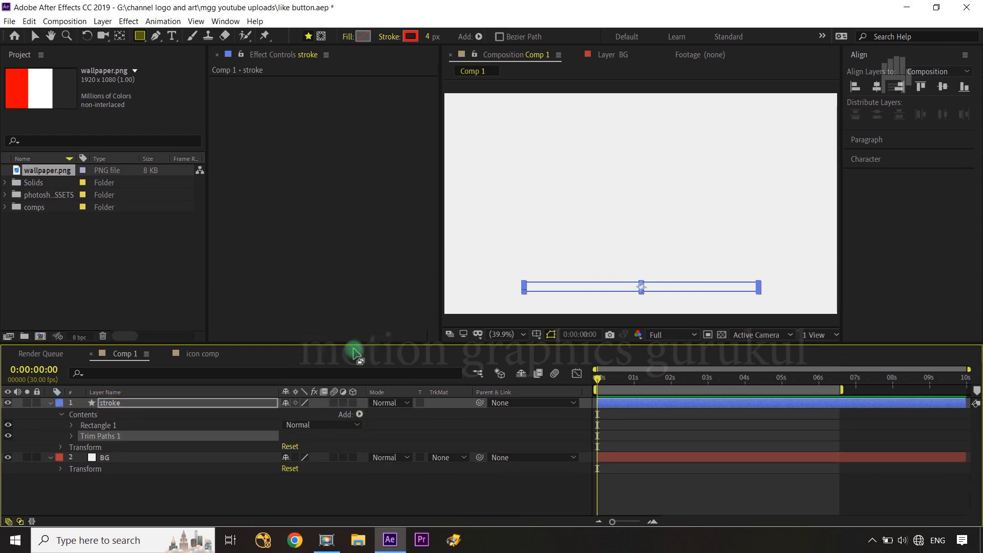
{"action": "left_click", "coordinate": [72, 436]}
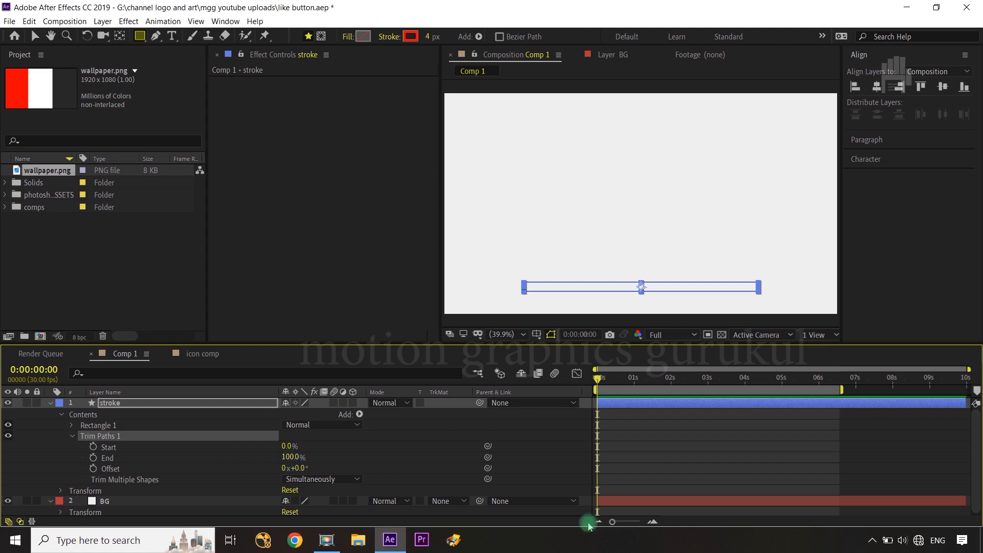
Step: Keyframe the Trim Paths End value at 0% at the first frame and 100% at 0:00:00:20
{"action": "left_click_drag", "start_coordinate": [288, 460], "coordinate": [90, 468]}
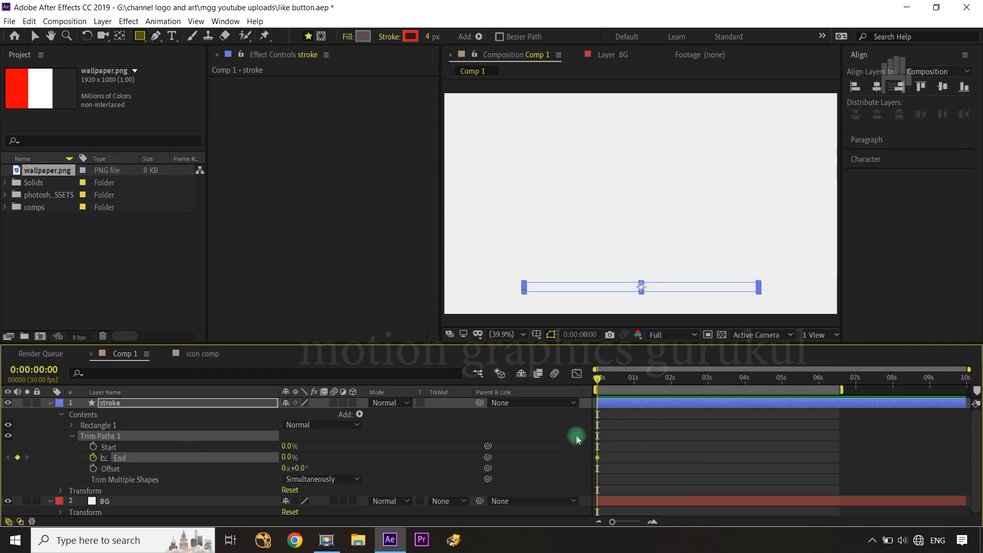
{"action": "key", "text": "shift+Page_Down"}
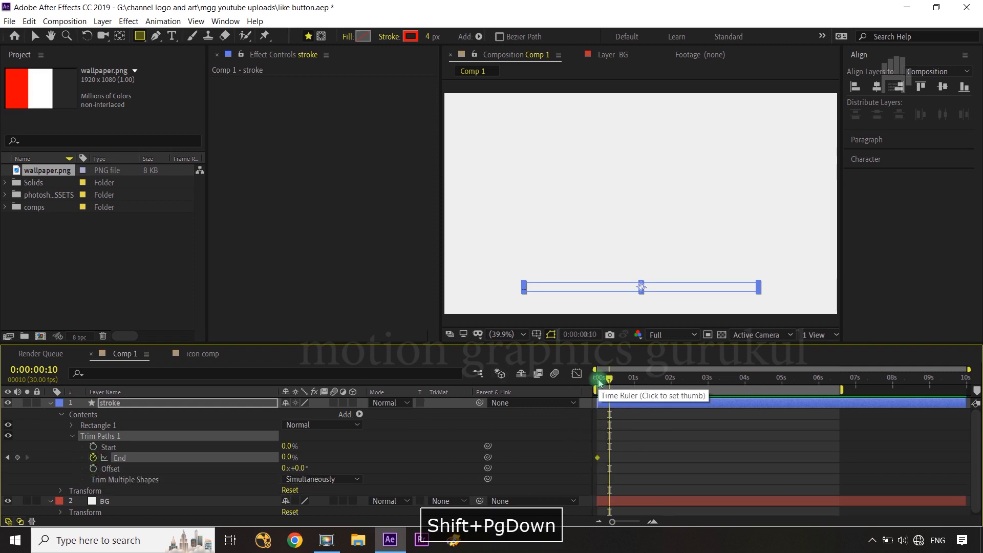
{"action": "key", "text": "shift+Page_Down"}
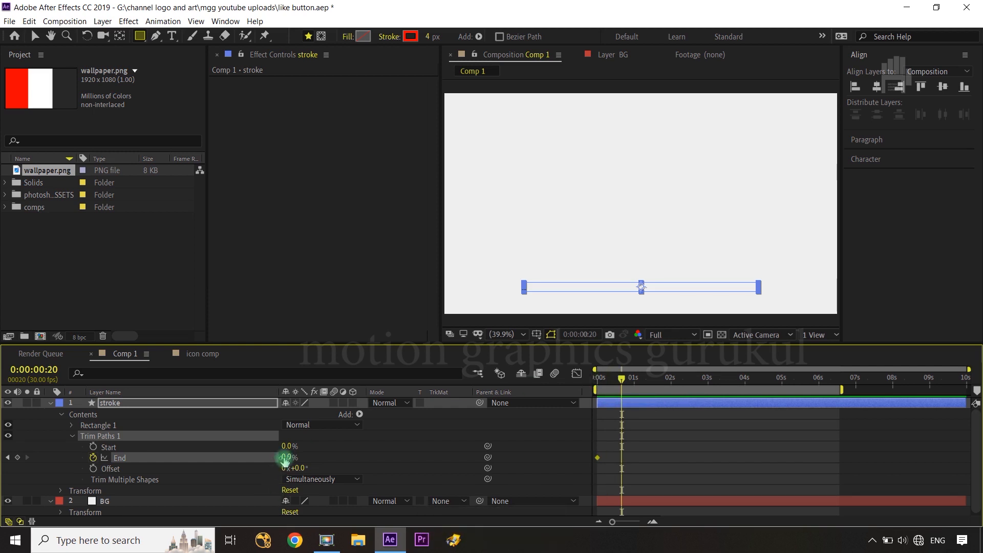
{"action": "left_click_drag", "start_coordinate": [286, 461], "coordinate": [371, 457]}
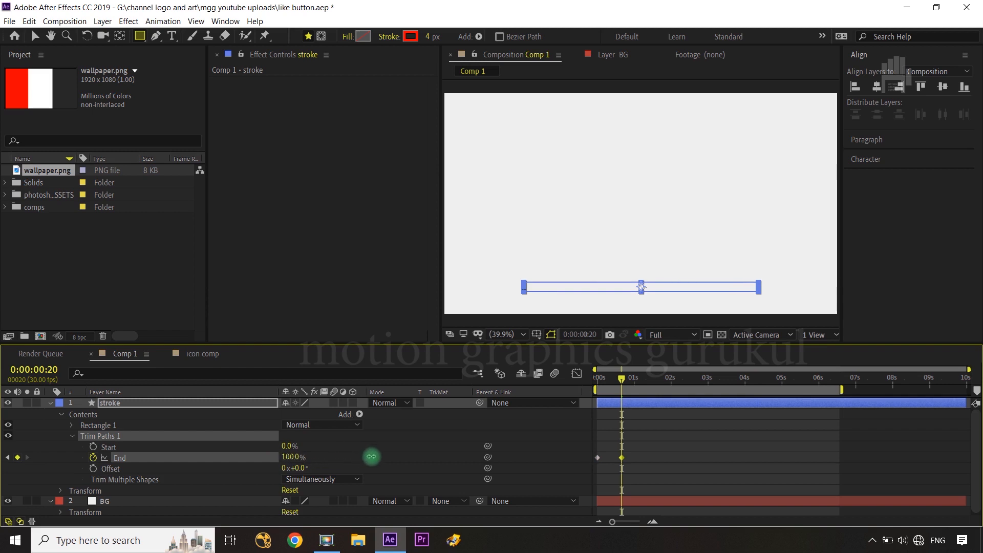
Step: Apply Easy Ease to both End keyframes and reshape their speed curve with the second keyframe's handle in the Graph Editor
{"action": "left_click_drag", "start_coordinate": [660, 445], "coordinate": [584, 475]}
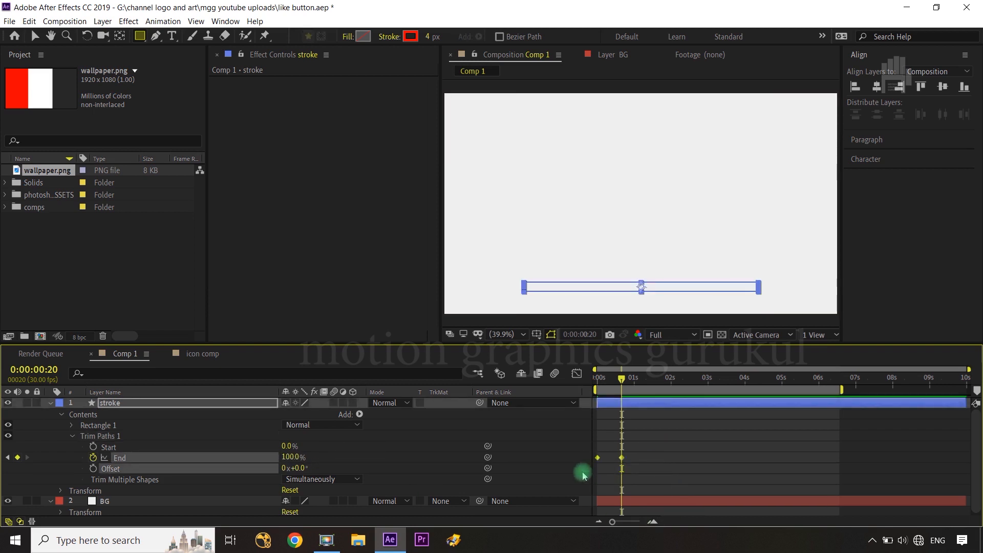
{"action": "key", "text": "F9"}
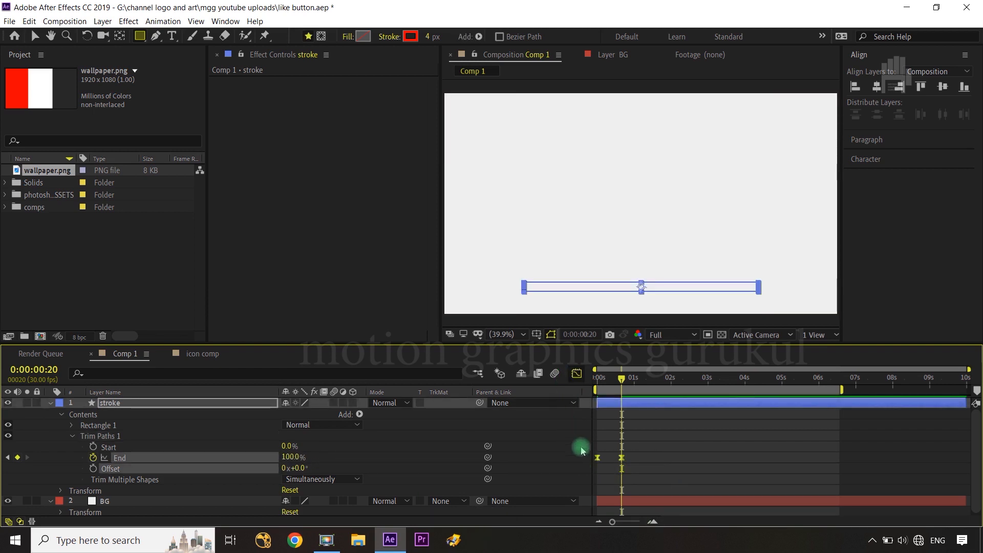
{"action": "key", "text": "shift+F3"}
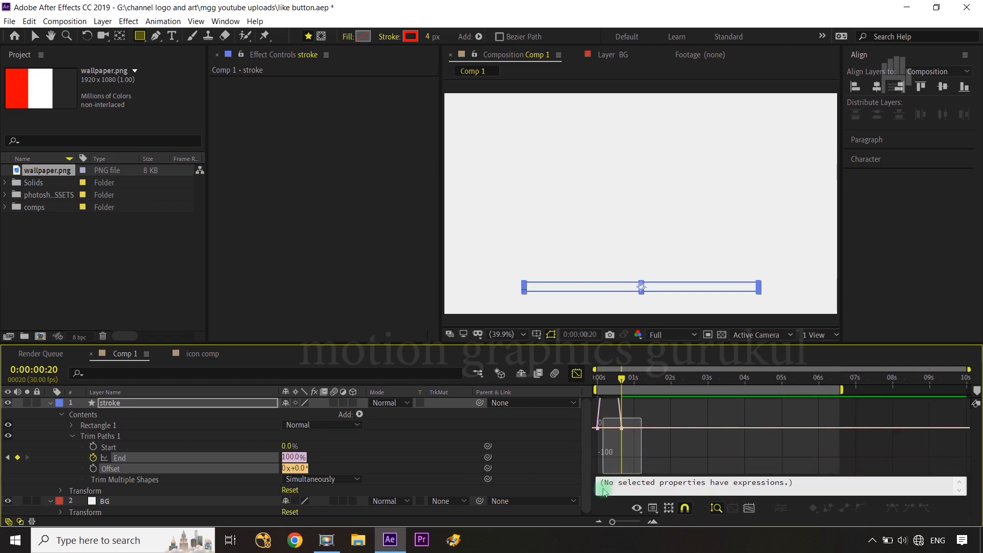
{"action": "left_click_drag", "start_coordinate": [619, 469], "coordinate": [608, 469]}
{"action": "left_click", "coordinate": [575, 382]}
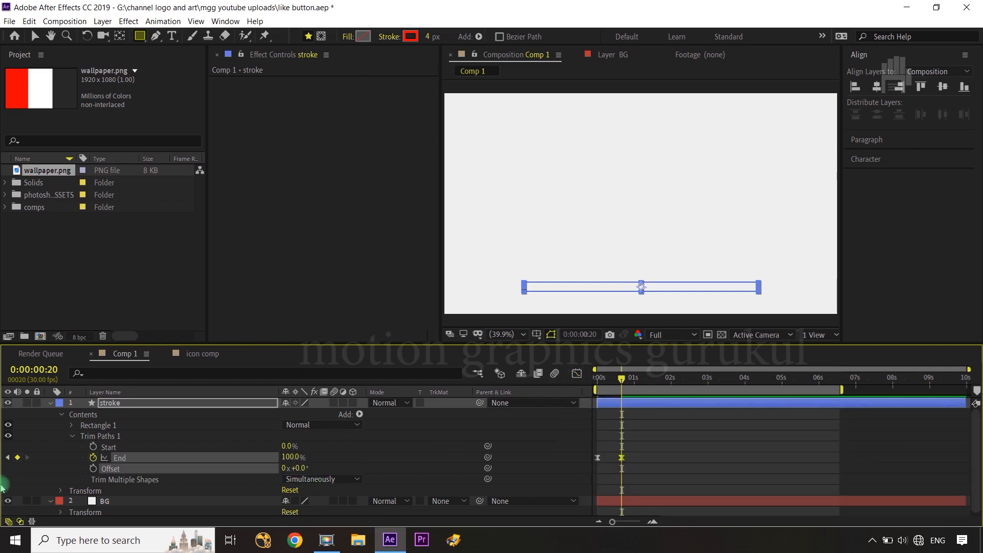
Step: Collapse the stroke layer's properties and scrub to 0:00:00:12 to preview the outline being drawn
{"action": "left_click", "coordinate": [49, 403]}
{"action": "left_click", "coordinate": [145, 471]}
{"action": "left_click", "coordinate": [303, 476]}
{"action": "left_click", "coordinate": [185, 406]}
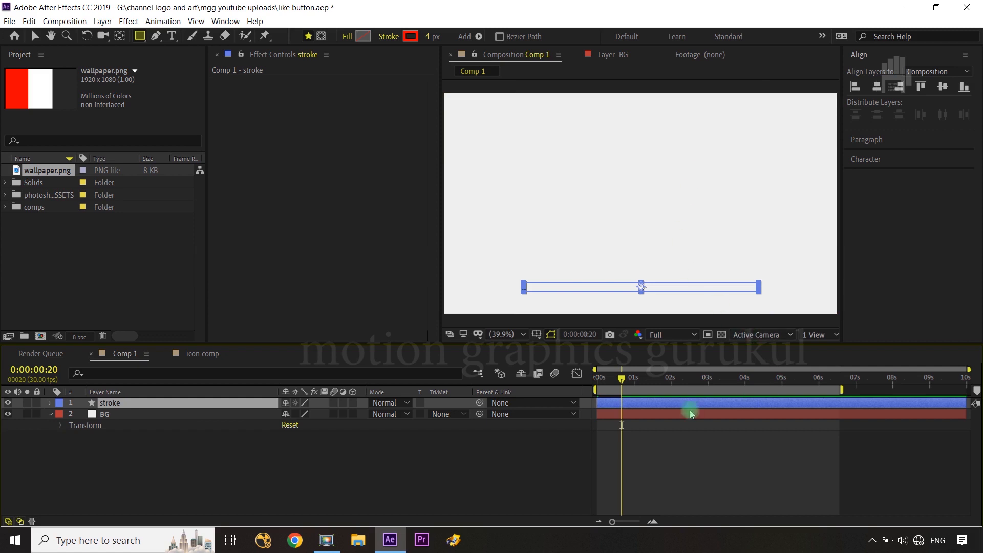
{"action": "mouse_move", "coordinate": [622, 379]}
{"action": "left_mouse_down"}
{"action": "mouse_move", "coordinate": [598, 378]}
{"action": "mouse_move", "coordinate": [615, 373]}
{"action": "left_mouse_up"}
{"action": "left_click", "coordinate": [544, 451]}
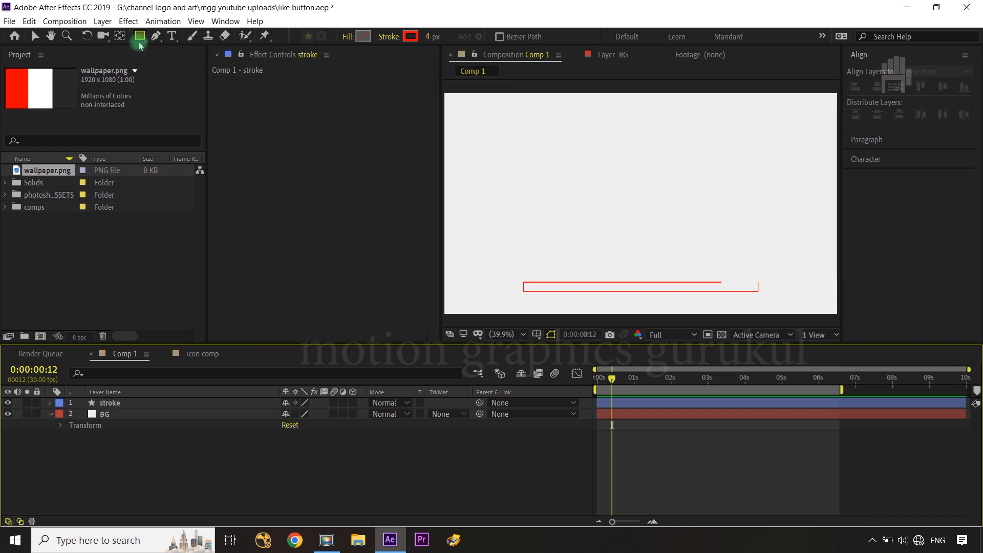
{"action": "left_click", "coordinate": [547, 334]}
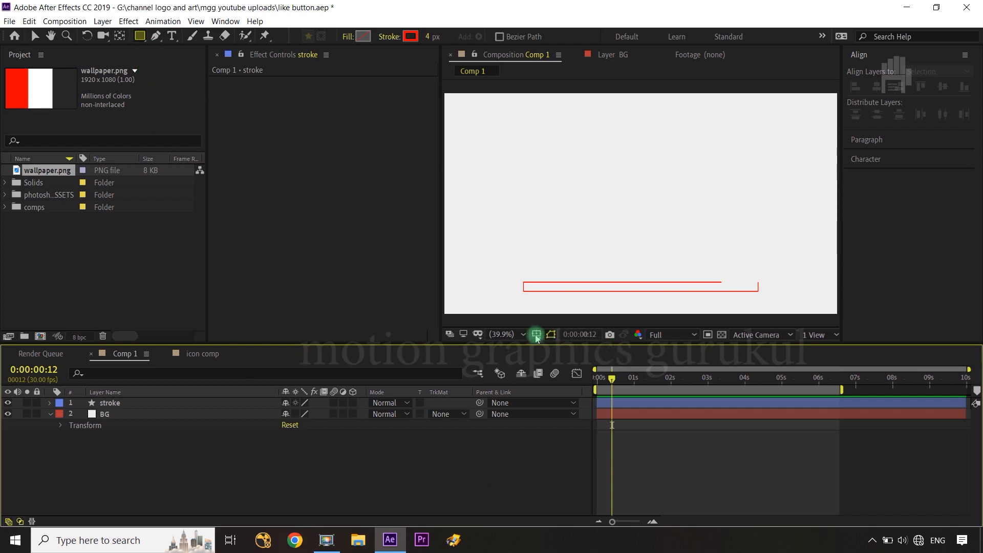
Step: Duplicate the stroke layer and move the copy up to position 960.0, 855.2
{"action": "left_click", "coordinate": [121, 404]}
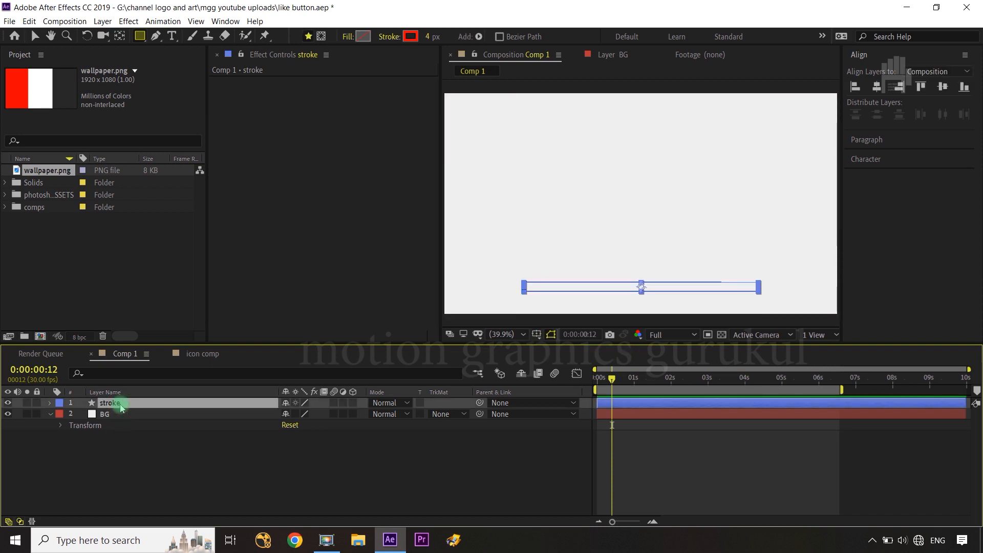
{"action": "key", "text": "ctrl+d"}
{"action": "key", "text": "p"}
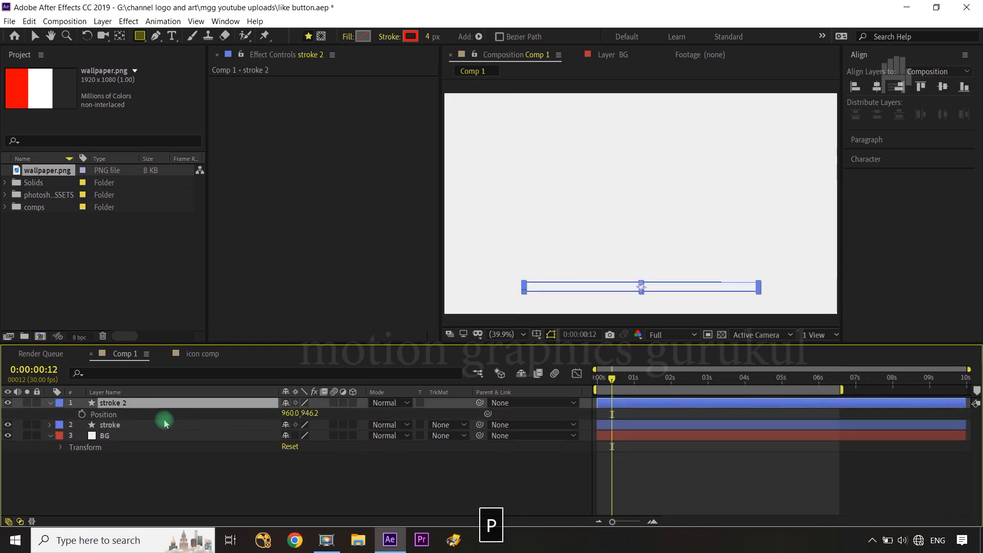
{"action": "left_click_drag", "start_coordinate": [307, 413], "coordinate": [248, 414]}
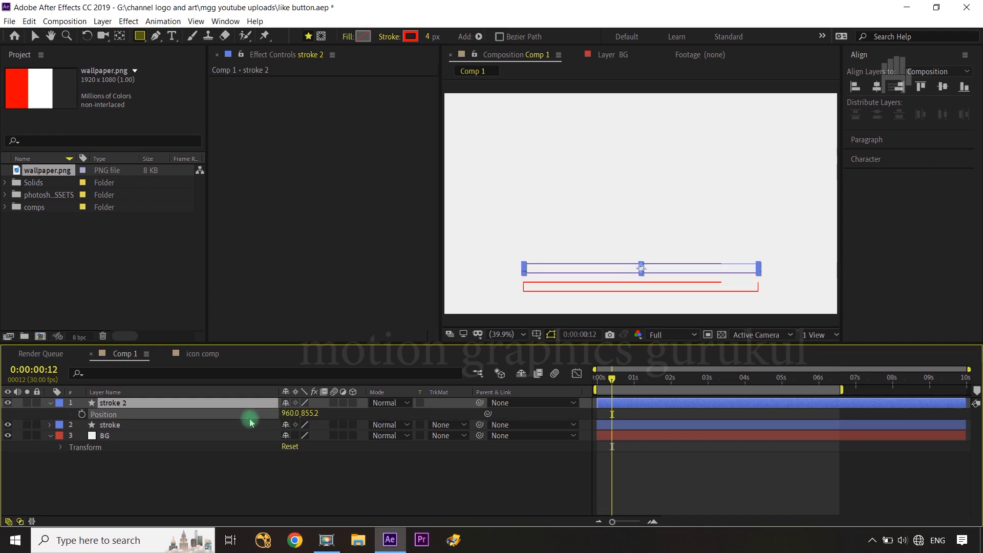
Step: Remove the stroke from the stroke 2 layer and fill its shape with the red sampled from the wallpaper.png preview
{"action": "left_click", "coordinate": [388, 38]}
{"action": "left_click", "coordinate": [631, 162]}
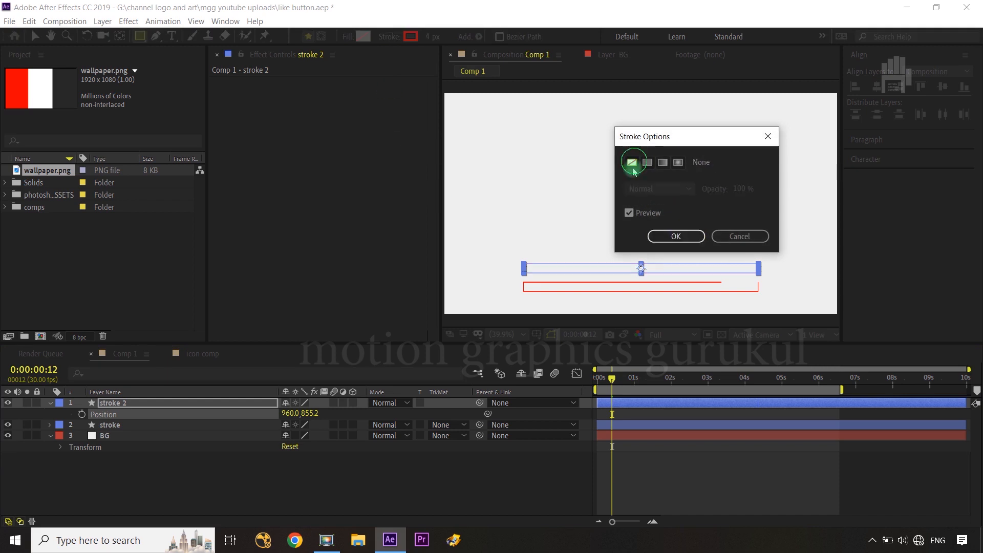
{"action": "left_click", "coordinate": [668, 237]}
{"action": "left_click", "coordinate": [363, 36]}
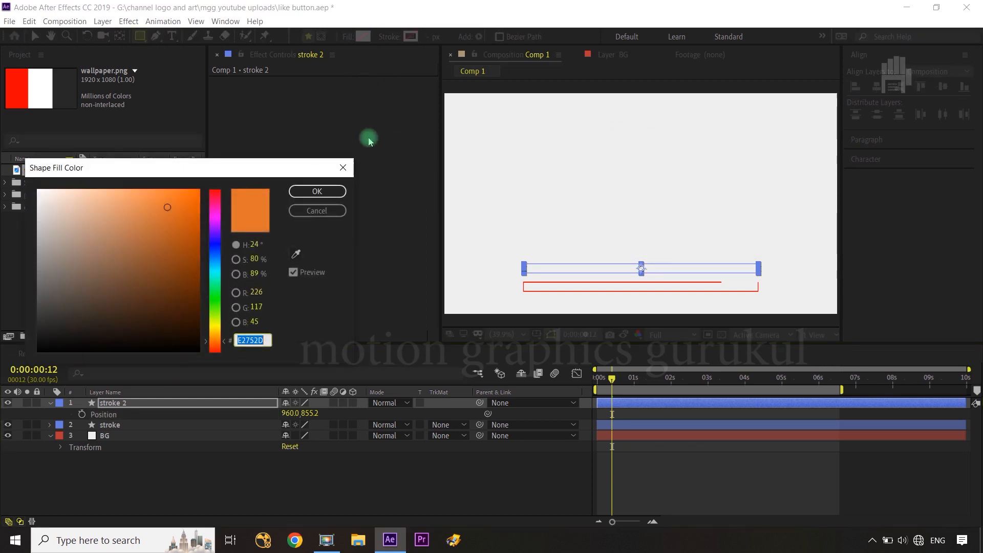
{"action": "left_click", "coordinate": [297, 256]}
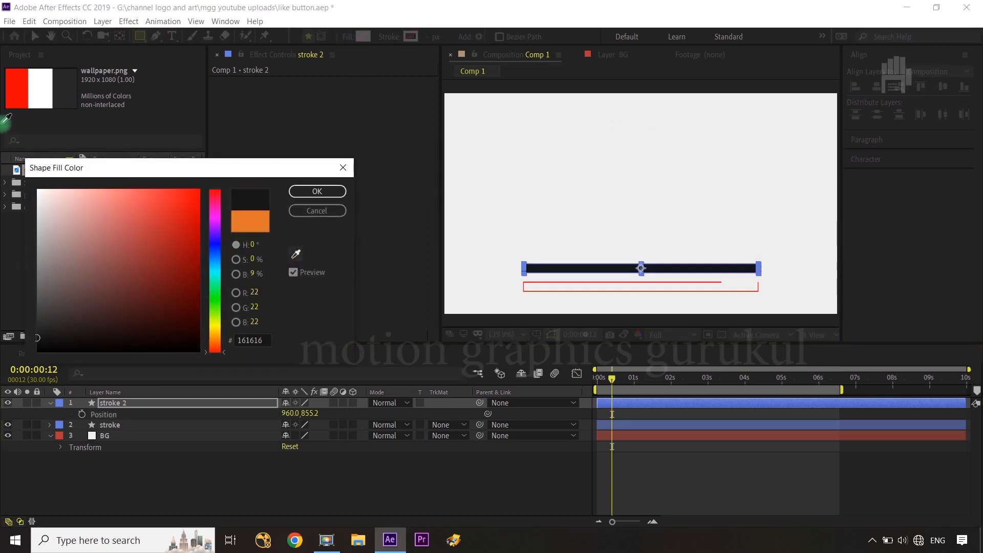
{"action": "left_click", "coordinate": [17, 84]}
{"action": "left_click", "coordinate": [302, 193]}
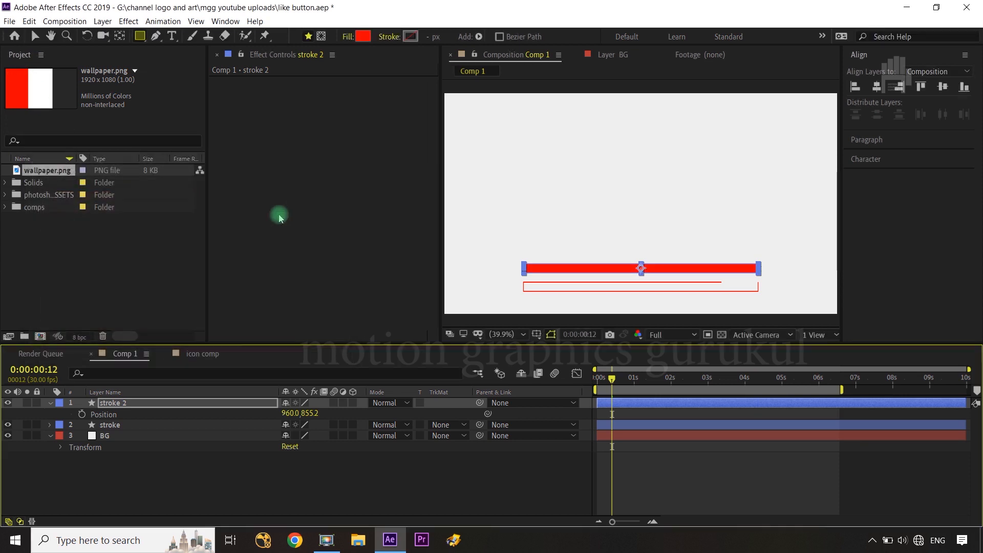
{"action": "left_click", "coordinate": [296, 465]}
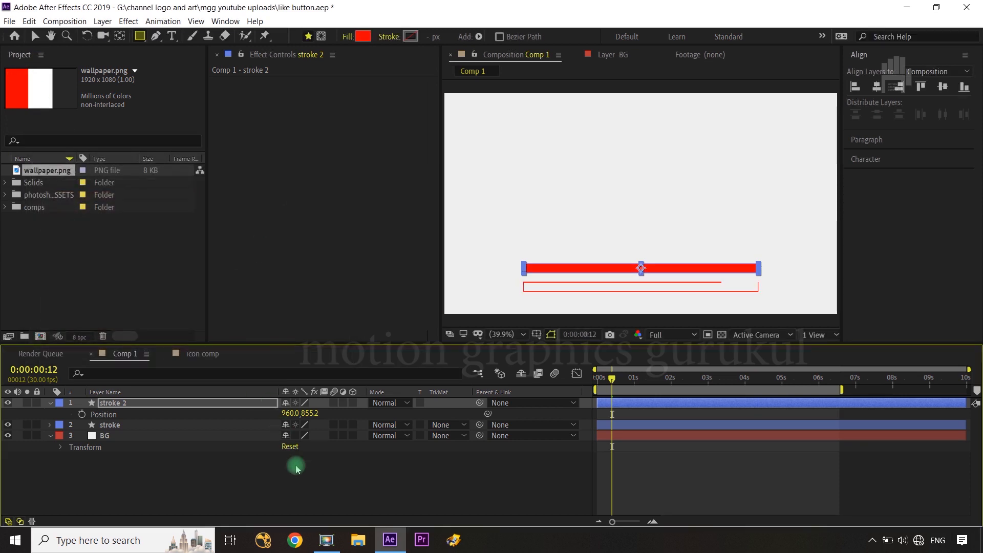
Step: Filter the timeline properties by "tri" and delete Trim Paths 1 from the stroke 2 layer
{"action": "left_click", "coordinate": [110, 402]}
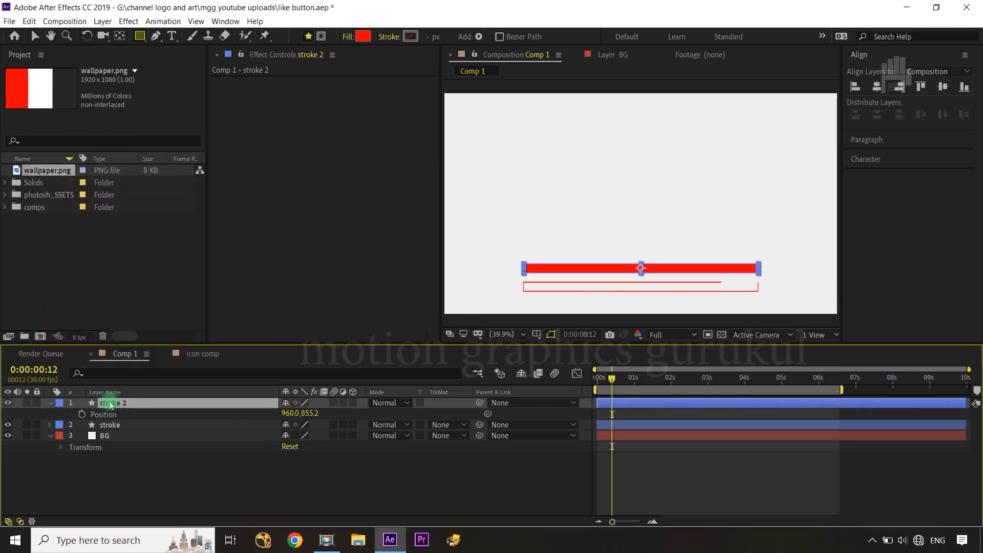
{"action": "left_click", "coordinate": [132, 374]}
{"action": "type", "text": "tri"}
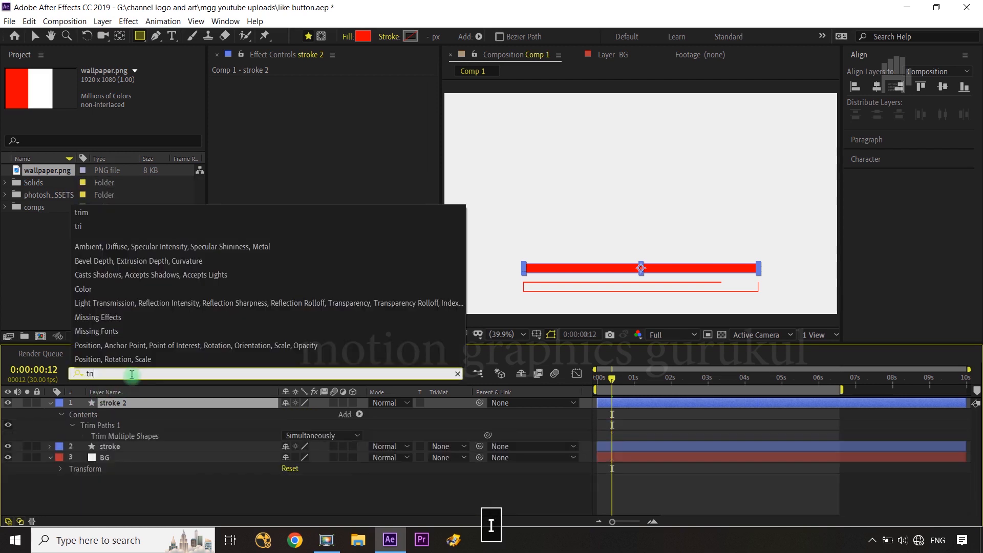
{"action": "left_click", "coordinate": [105, 426]}
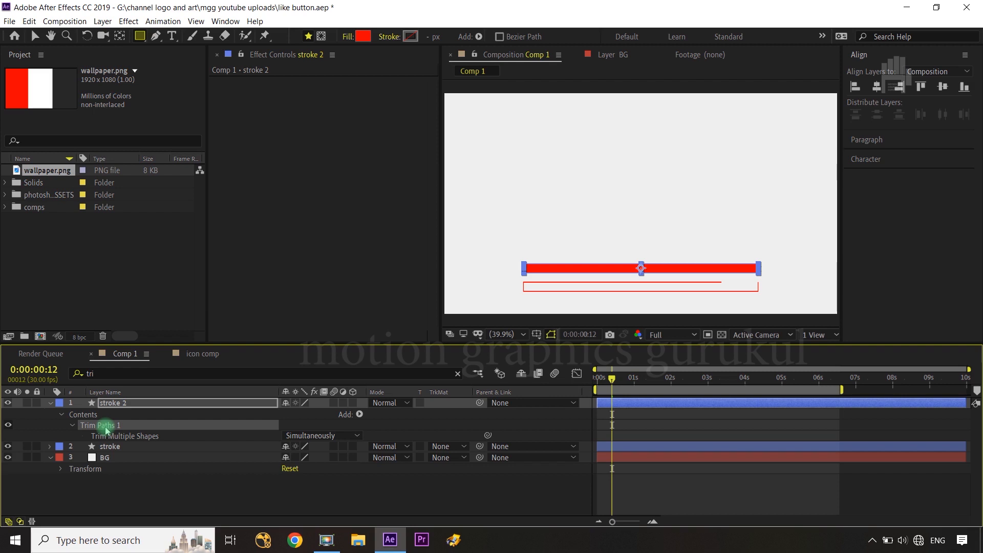
{"action": "key", "text": "Delete"}
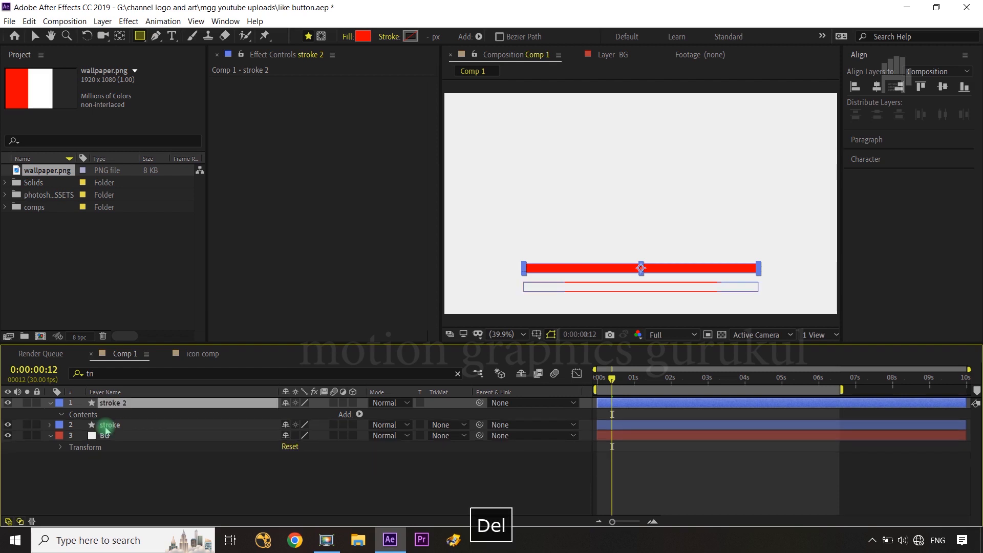
Step: Rename the stroke 2 layer as red
{"action": "left_click", "coordinate": [122, 404]}
{"action": "key", "text": "Return"}
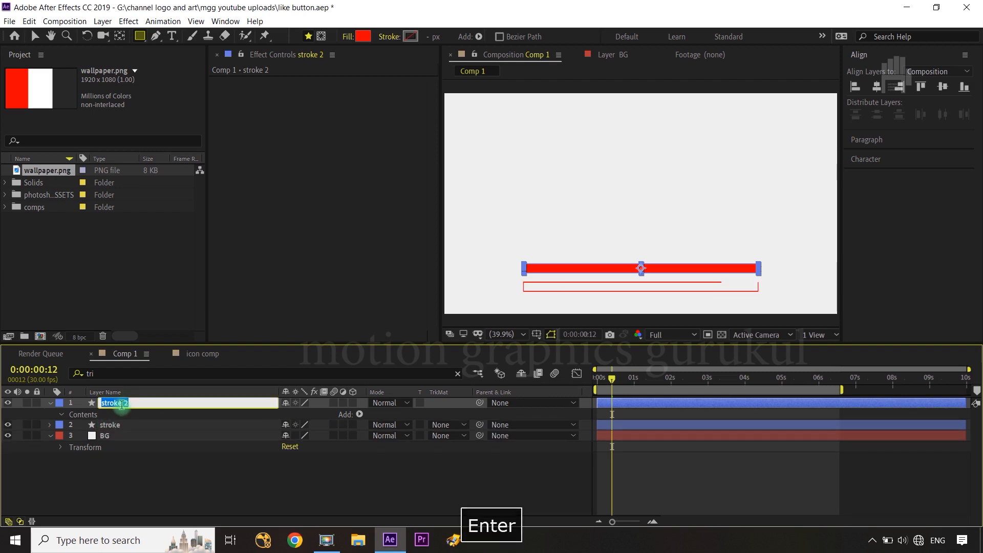
{"action": "type", "text": "red"}
{"action": "key", "text": "Return"}
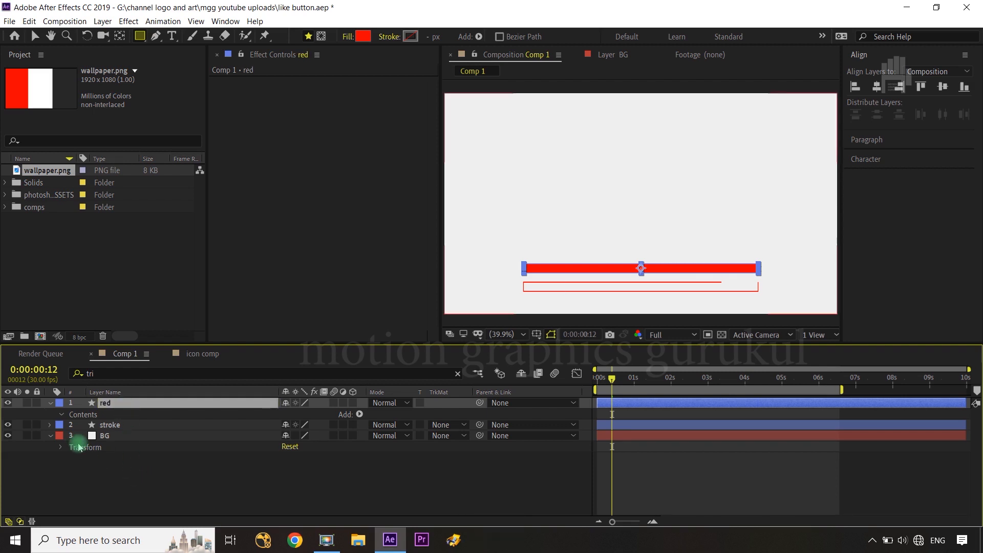
Step: At 0:00:00:17, unlink the red layer's Scale proportions and raise its vertical scale to 217%
{"action": "mouse_move", "coordinate": [611, 379]}
{"action": "left_mouse_down"}
{"action": "mouse_move", "coordinate": [592, 379]}
{"action": "mouse_move", "coordinate": [618, 380]}
{"action": "left_mouse_up"}
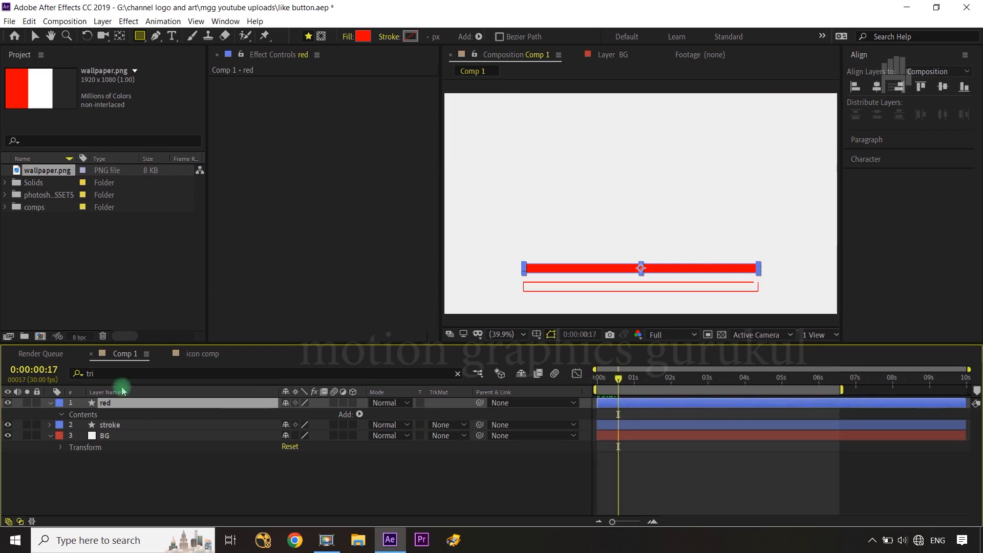
{"action": "key", "text": "s"}
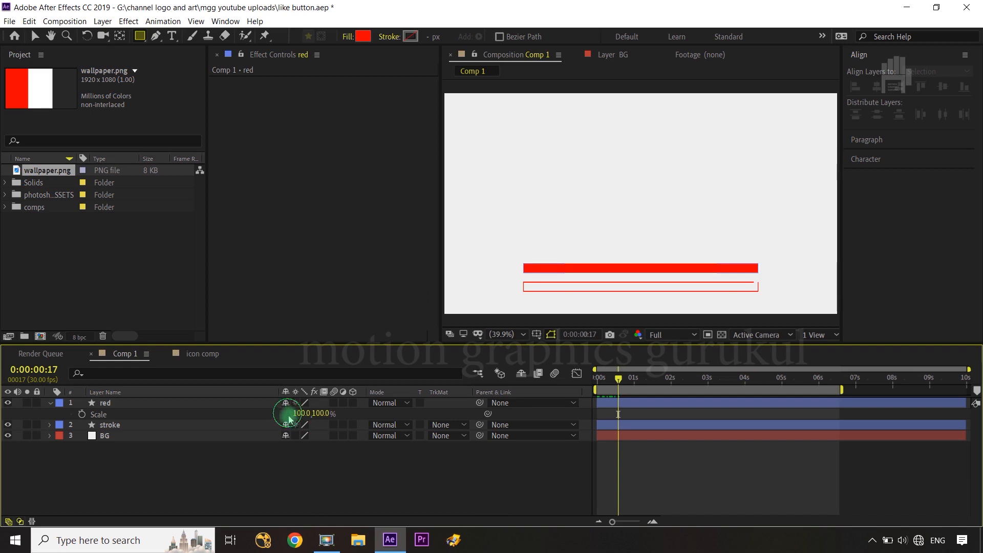
{"action": "left_click", "coordinate": [287, 415]}
{"action": "left_click_drag", "start_coordinate": [325, 413], "coordinate": [381, 394]}
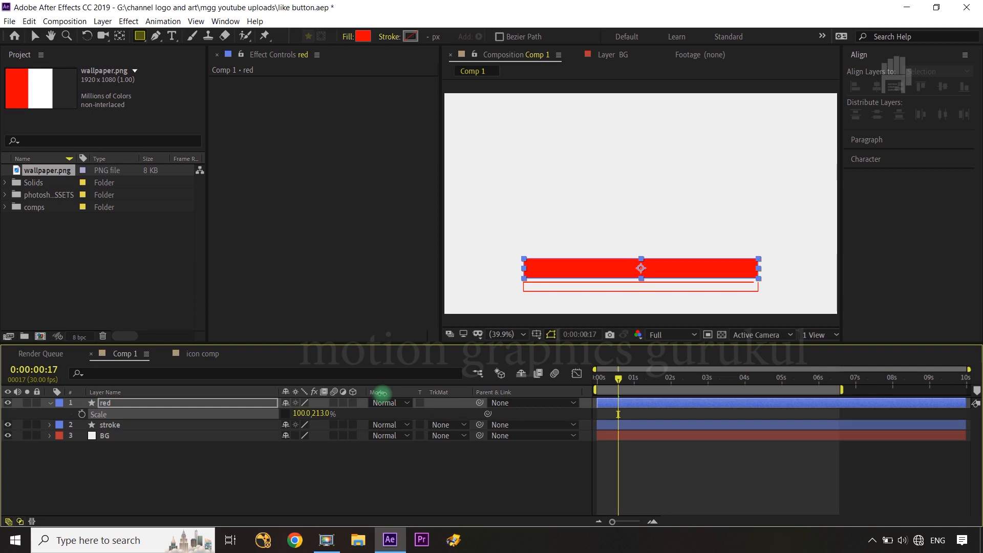
{"action": "left_click", "coordinate": [374, 472]}
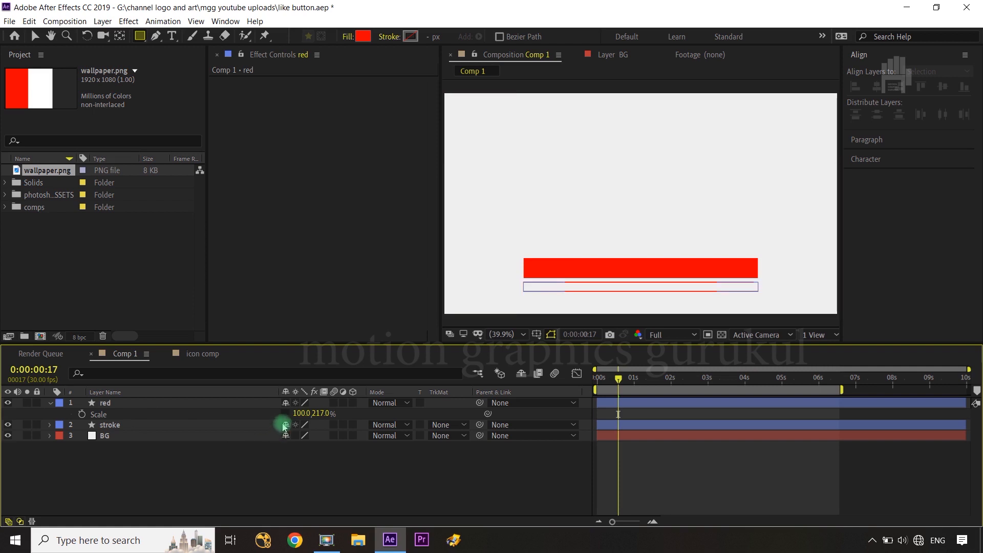
Step: Try a horizontal scale of 102% on the red layer, set it to 101% instead, and switch to the Selection tool
{"action": "left_click", "coordinate": [301, 413]}
{"action": "type", "text": "102"}
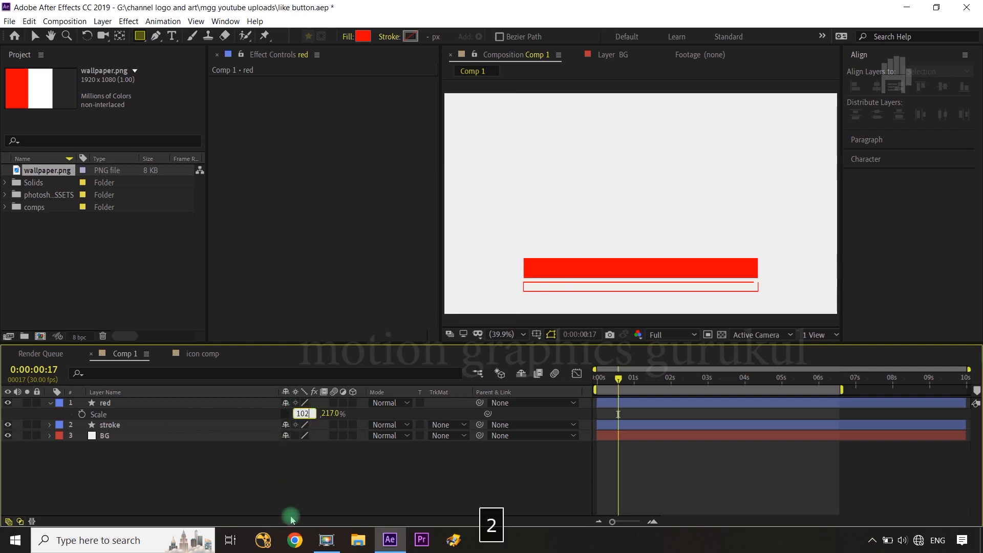
{"action": "key", "text": "Return"}
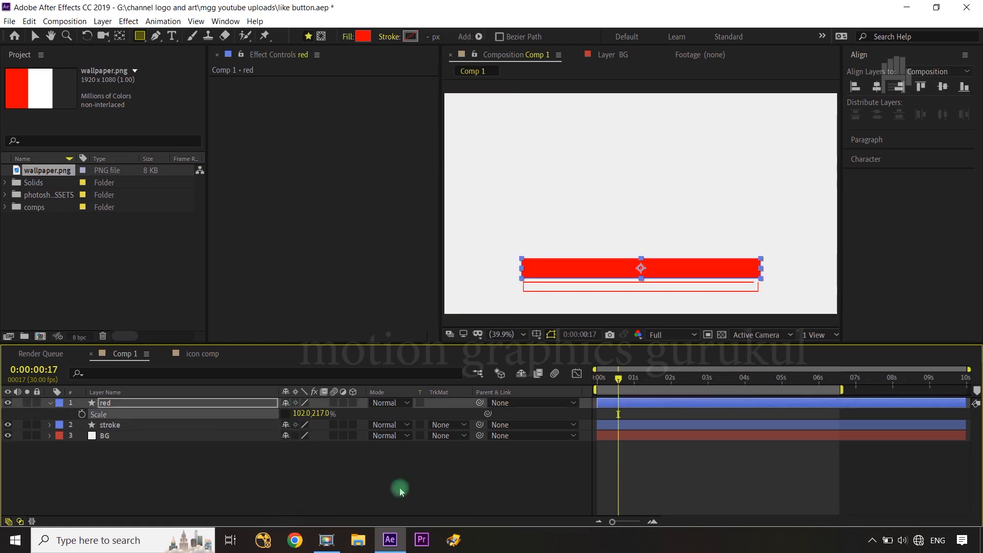
{"action": "left_click", "coordinate": [505, 481]}
{"action": "left_click", "coordinate": [303, 413]}
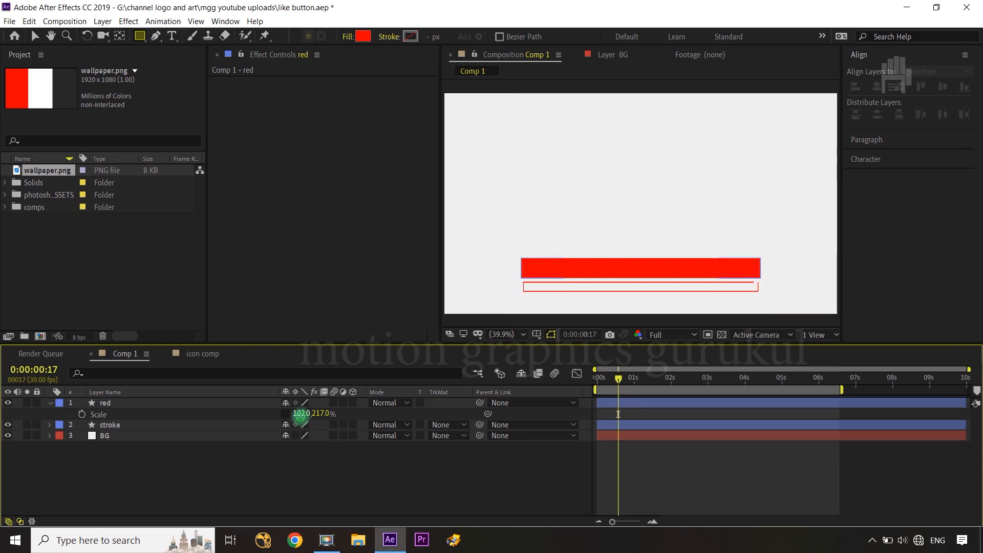
{"action": "type", "text": "1"}
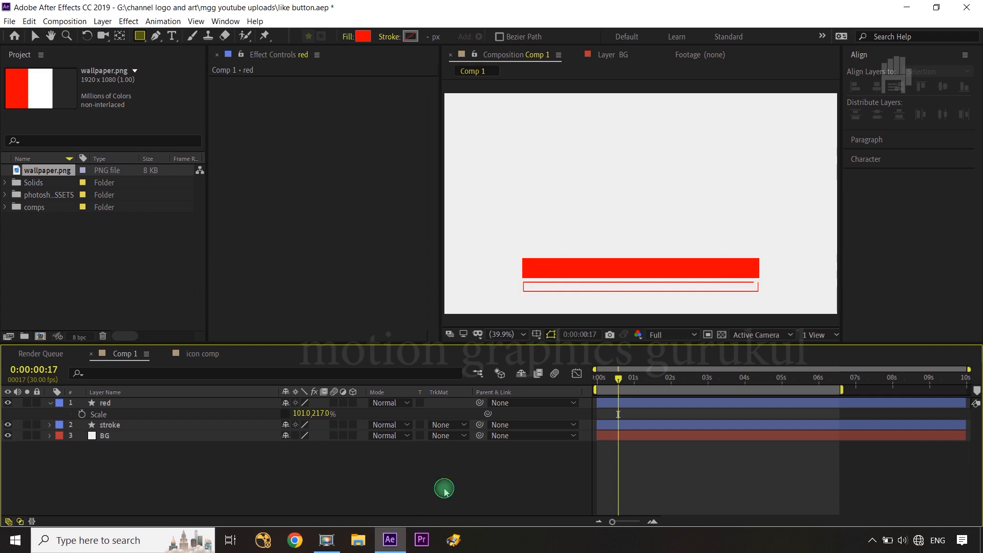
{"action": "key", "text": "v"}
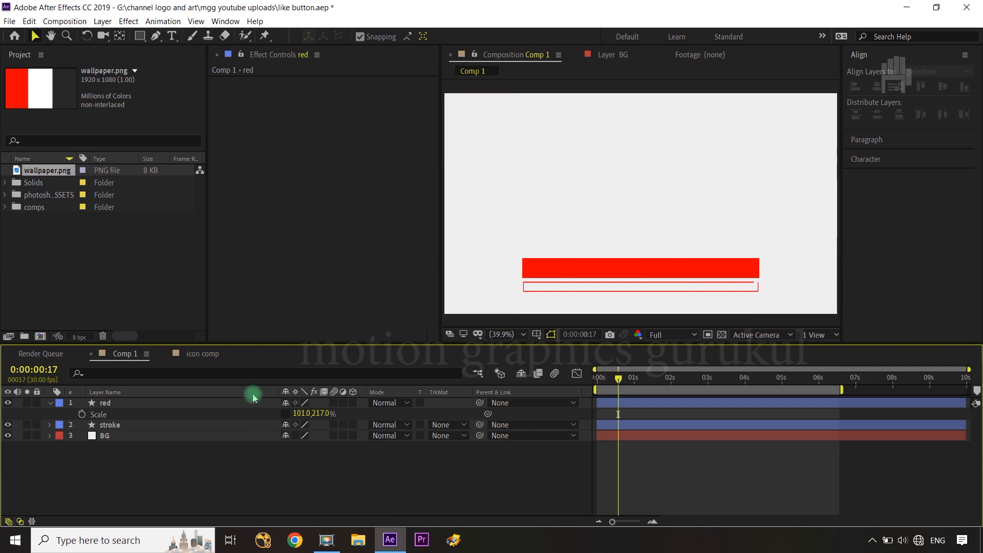
Step: Relink the red layer's Scale proportions, then duplicate the layer and rename the copy as gray
{"action": "left_click", "coordinate": [230, 403]}
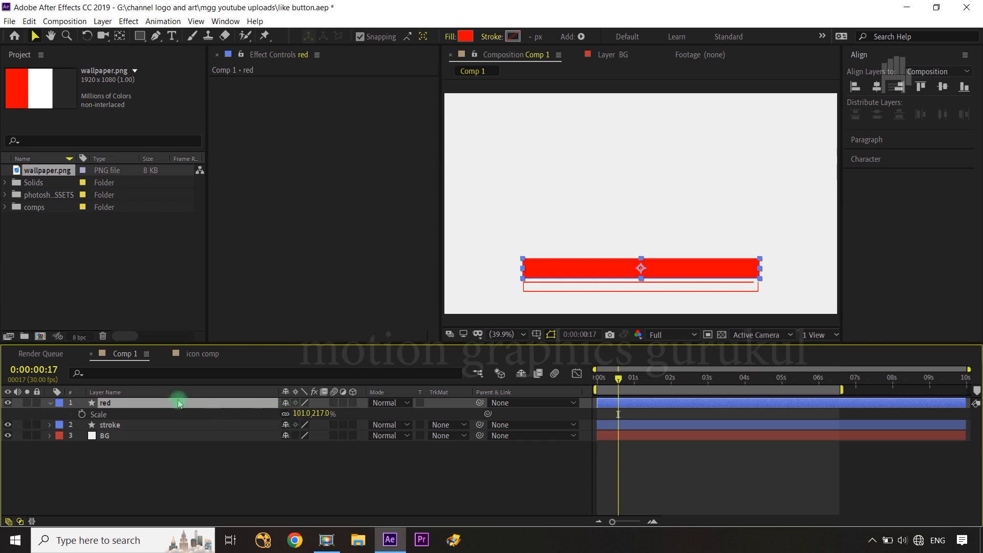
{"action": "left_click", "coordinate": [285, 413]}
{"action": "key", "text": "ctrl+d"}
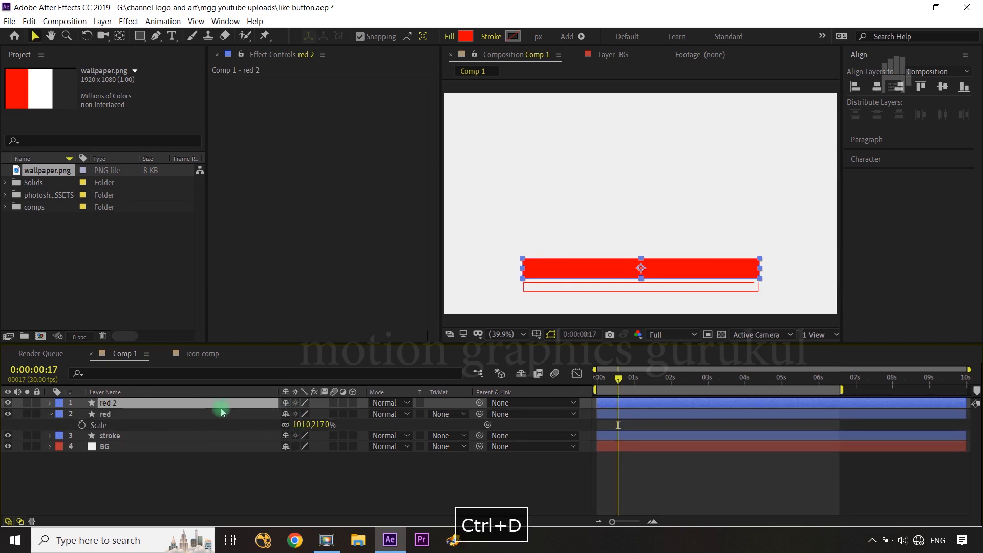
{"action": "key", "text": "Return"}
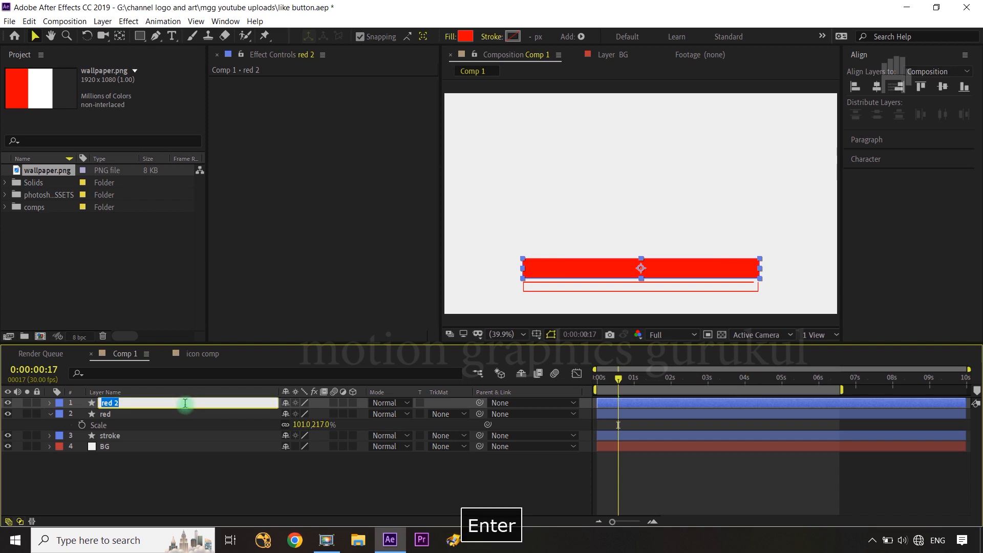
{"action": "type", "text": "gray"}
{"action": "key", "text": "Return"}
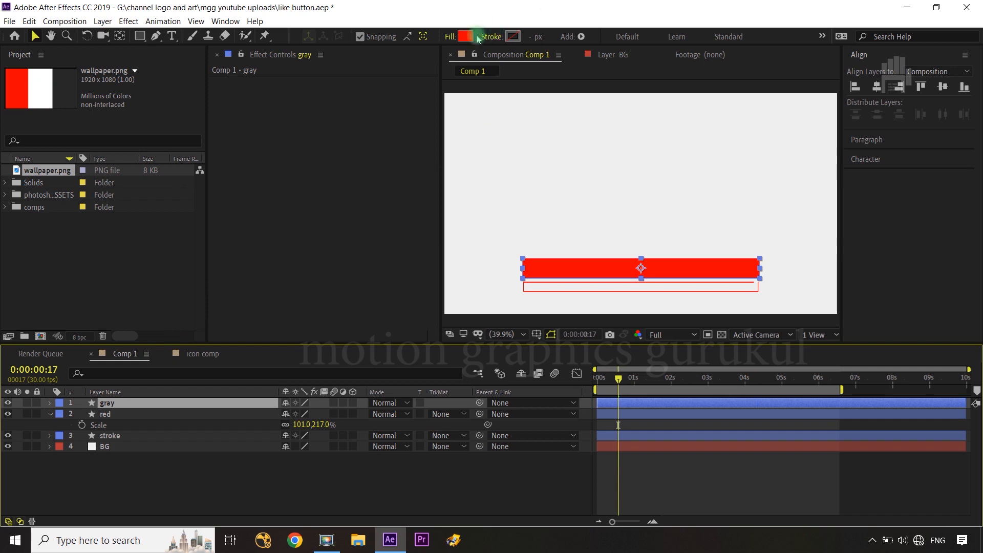
Step: Fill the gray layer with the dark gray sampled from the wallpaper.png preview and place it below the red layer
{"action": "left_click", "coordinate": [463, 37]}
{"action": "left_click", "coordinate": [295, 254]}
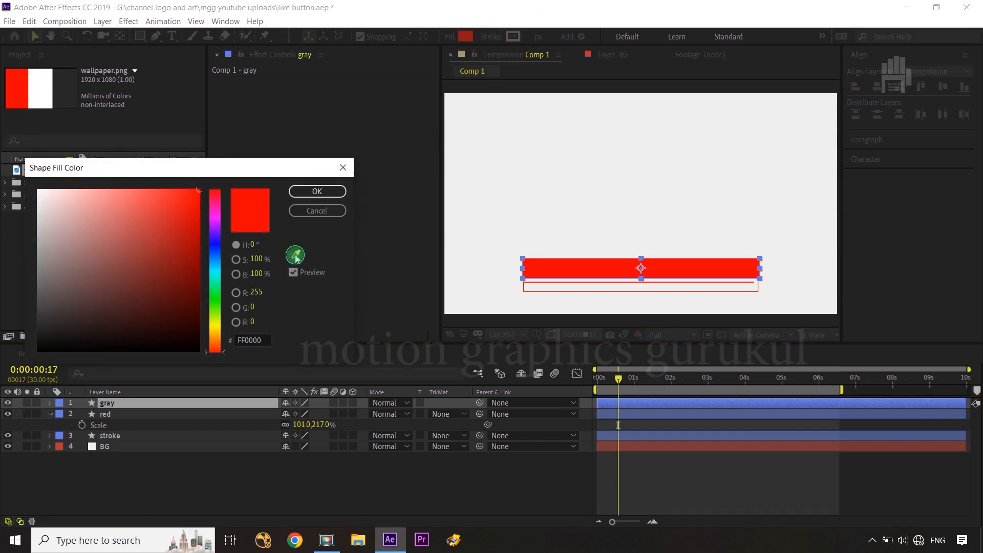
{"action": "left_click", "coordinate": [317, 191]}
{"action": "left_click_drag", "start_coordinate": [146, 403], "coordinate": [141, 418]}
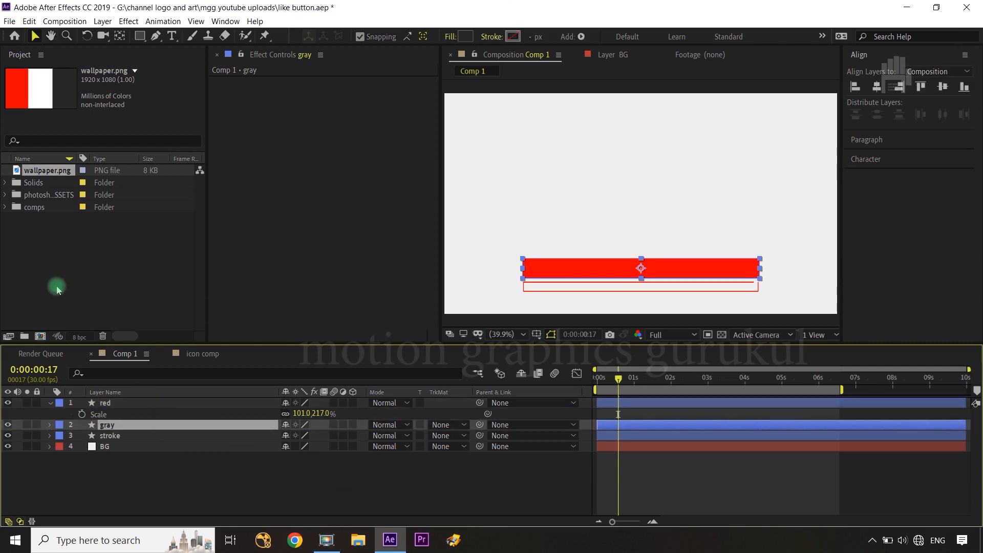
Step: Collapse the red layer's properties and give the red and gray layers a Yellow label
{"action": "left_click", "coordinate": [48, 404]}
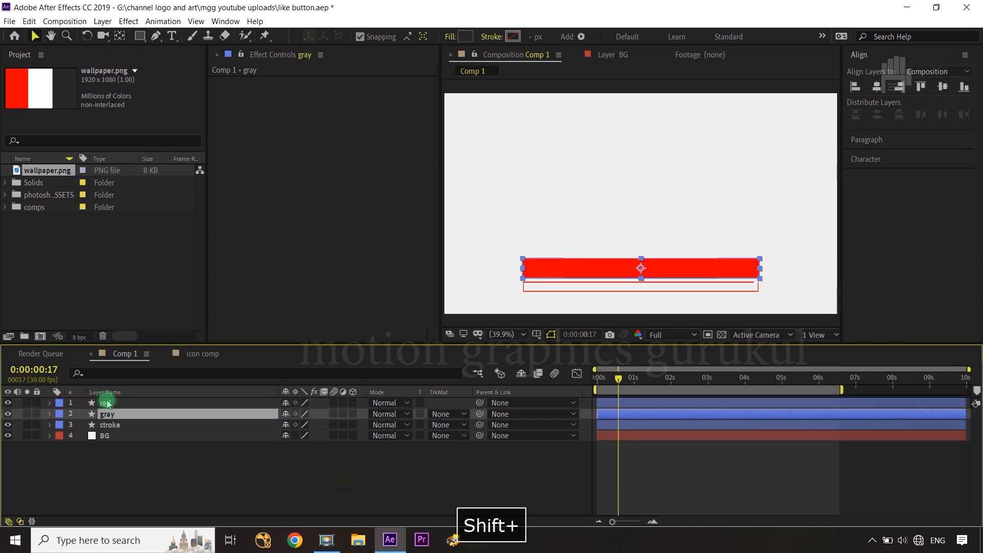
{"action": "left_click", "coordinate": [106, 403], "text": "shift"}
{"action": "left_click", "coordinate": [59, 403]}
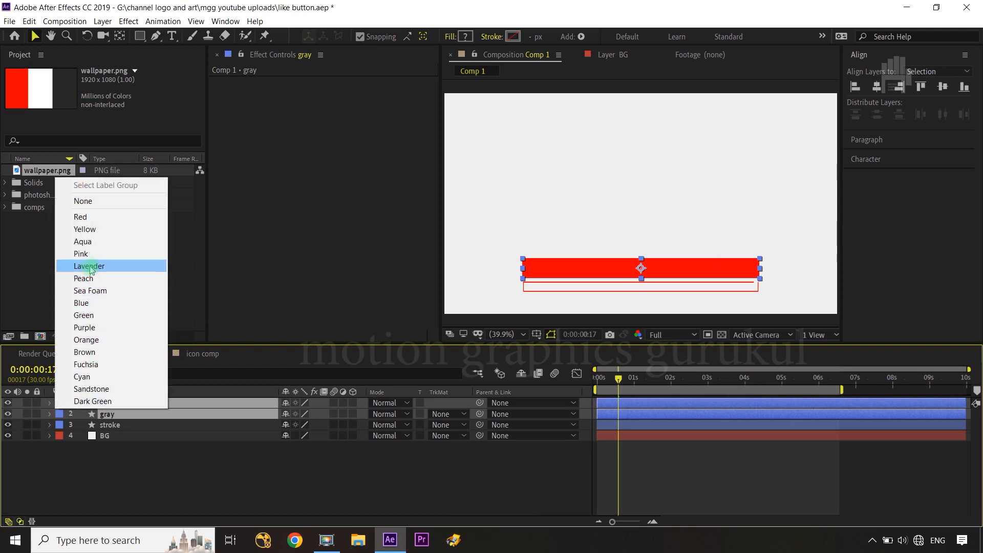
{"action": "left_click", "coordinate": [85, 230]}
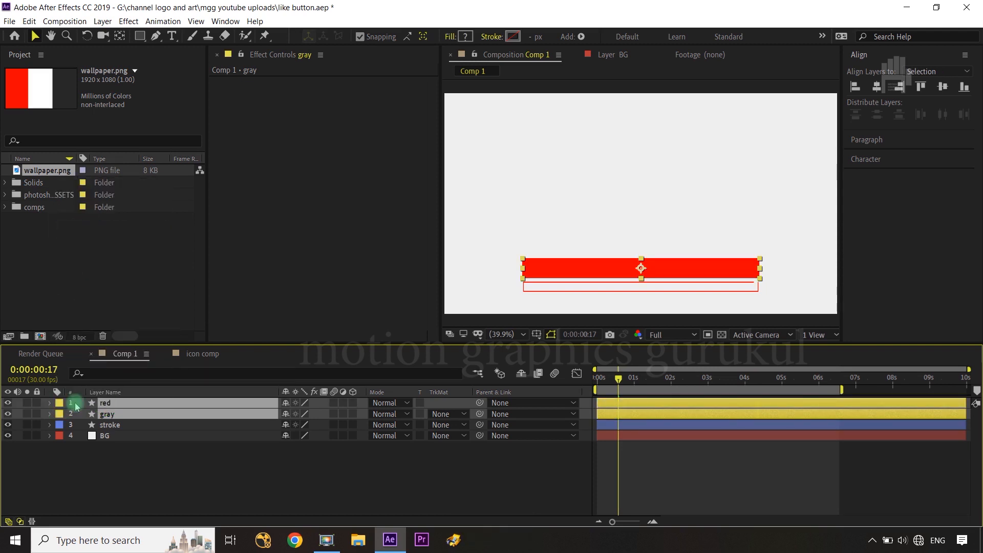
{"action": "left_click", "coordinate": [221, 467]}
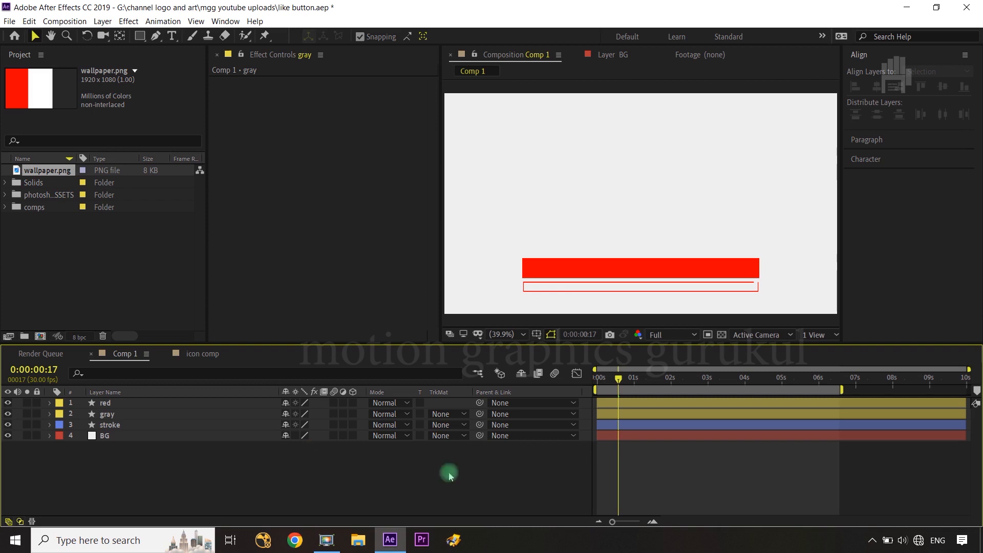
Step: Set Position and Scale keyframes on both the red and gray layers at 0:00:00:11
{"action": "left_click_drag", "start_coordinate": [621, 381], "coordinate": [611, 385]}
{"action": "left_click", "coordinate": [707, 254]}
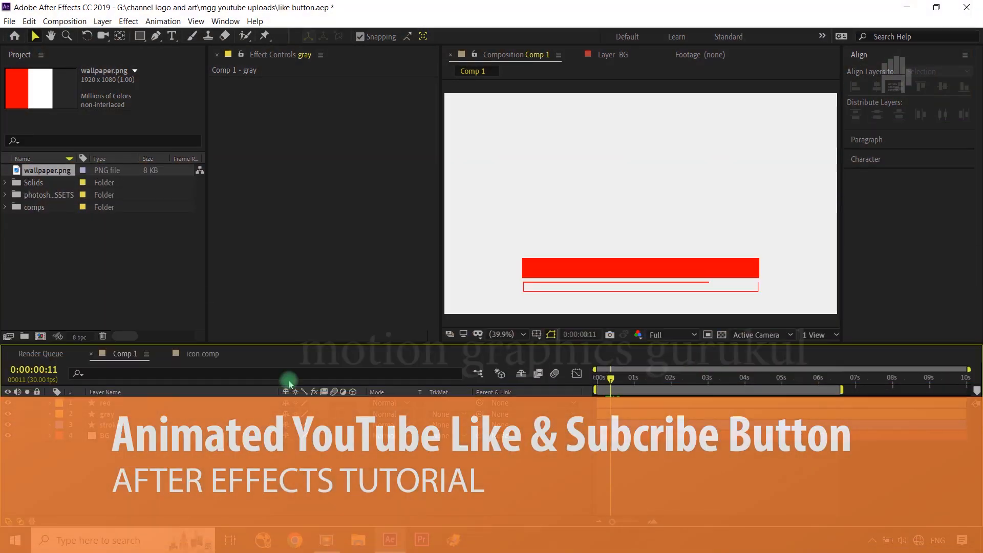
{"action": "left_click", "coordinate": [734, 193]}
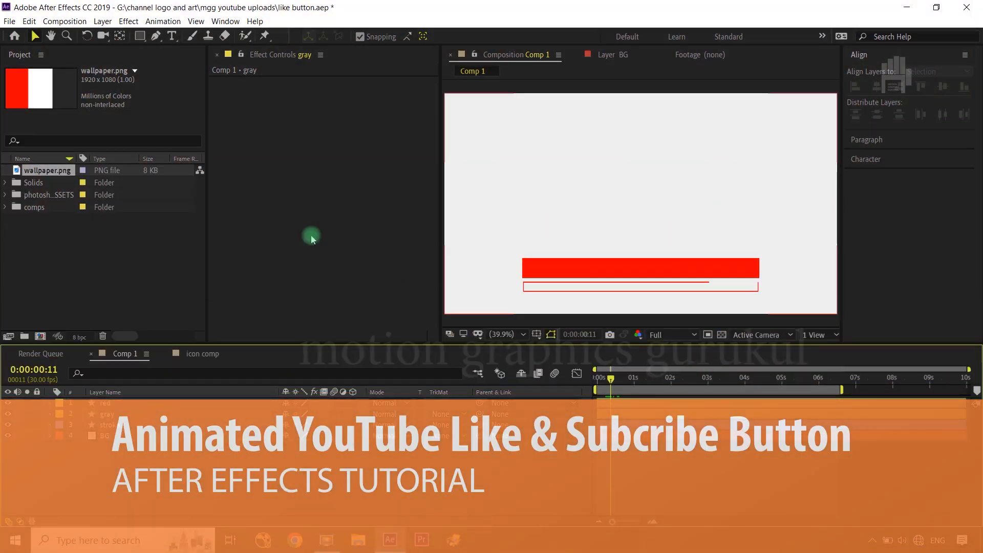
{"action": "left_click", "coordinate": [139, 414]}
{"action": "left_click", "coordinate": [138, 404], "text": "shift"}
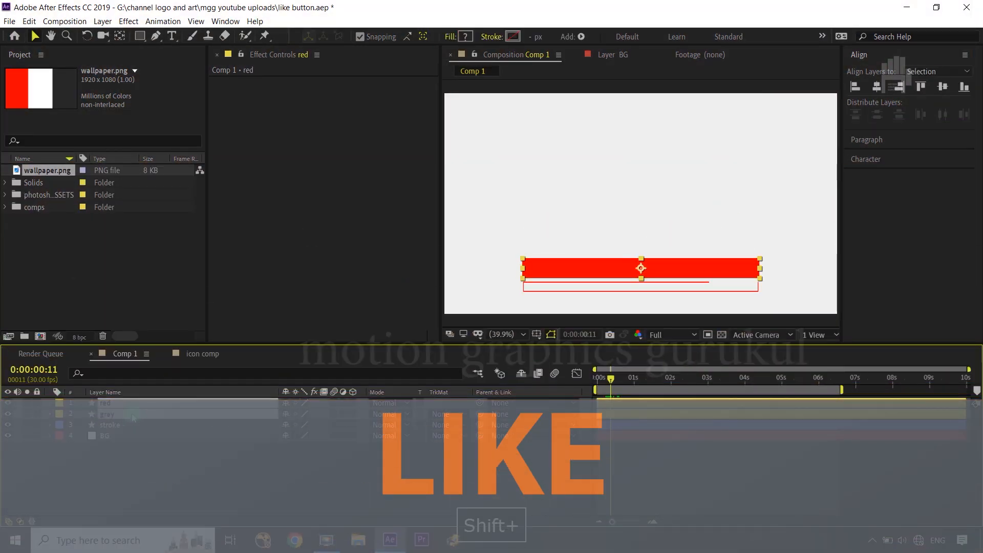
{"action": "key", "text": "p"}
{"action": "key", "text": "shift+s"}
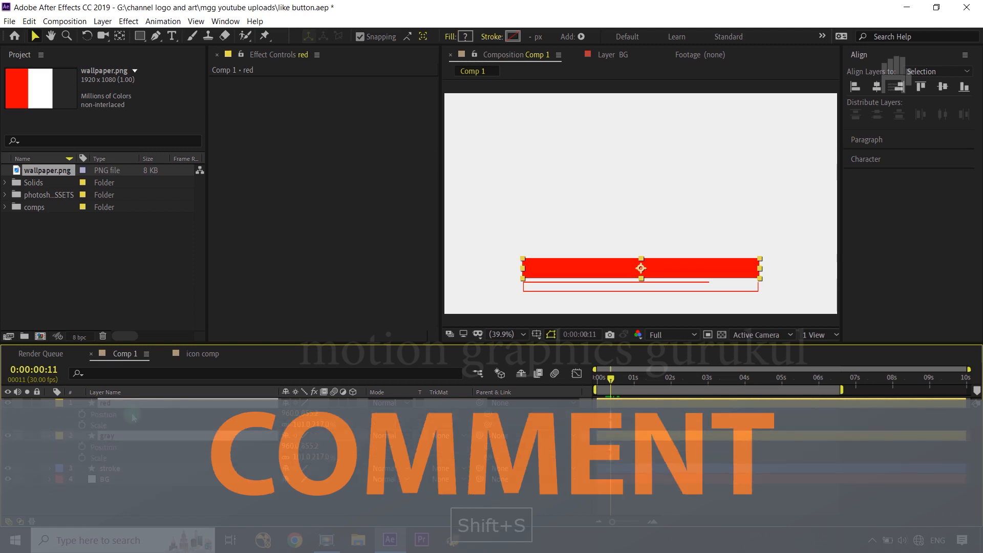
{"action": "left_click", "coordinate": [82, 413]}
{"action": "left_click", "coordinate": [82, 447]}
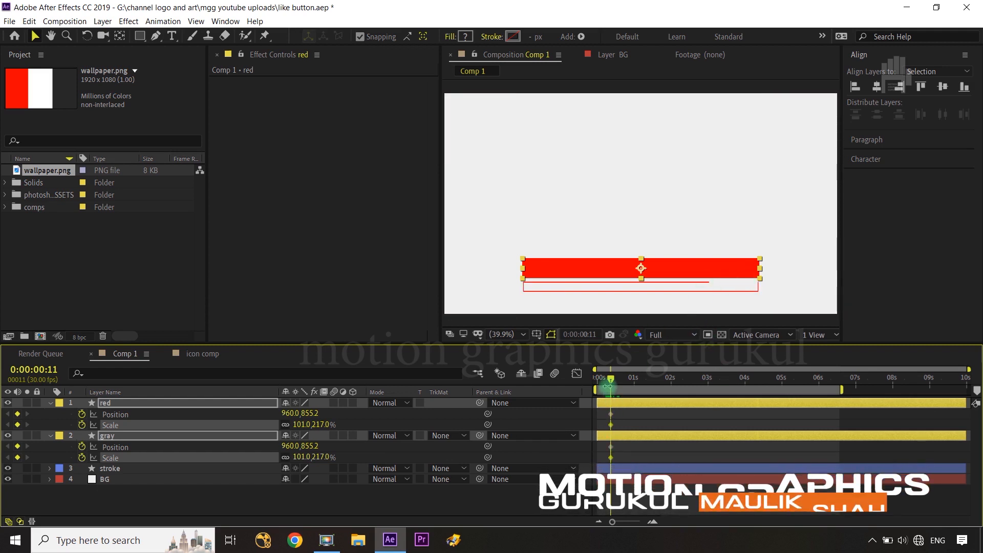
Step: Add Position and Scale keyframes to both the red and gray layers at 0:00:01:11
{"action": "key", "text": "shift+Page_Down"}
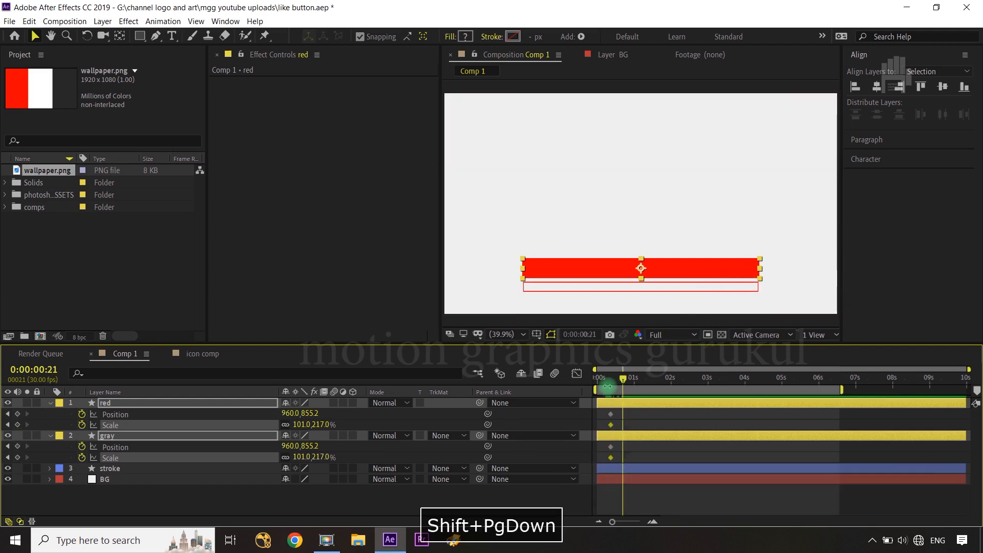
{"action": "key", "text": "shift+Page_Down"}
{"action": "key", "text": "shift+Page_Down"}
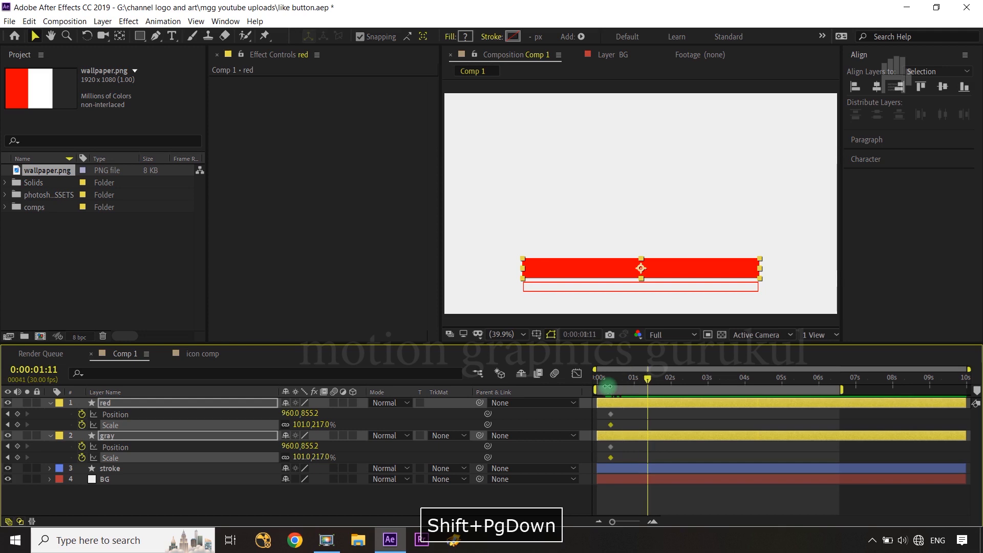
{"action": "left_click", "coordinate": [17, 414]}
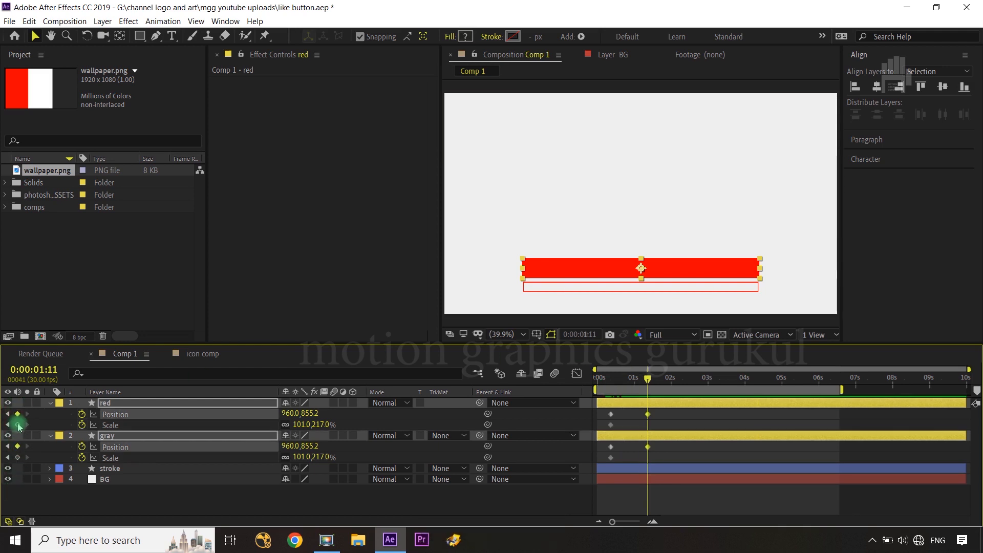
{"action": "left_click", "coordinate": [18, 425]}
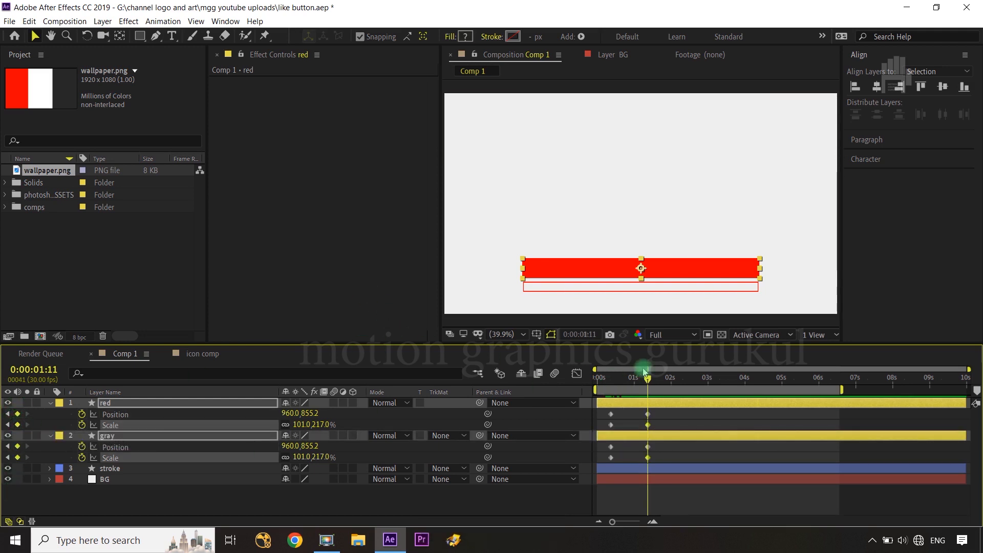
Step: At 0:00:00:11, lower the red and gray bars into the outline by setting their vertical Position to 946.2
{"action": "left_click_drag", "start_coordinate": [645, 373], "coordinate": [615, 381]}
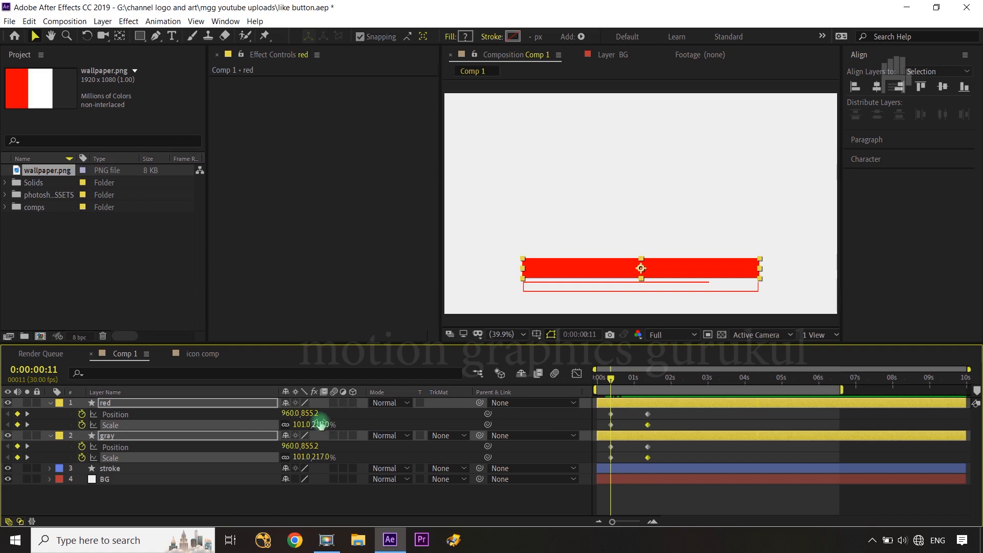
{"action": "left_click_drag", "start_coordinate": [7, 404], "coordinate": [10, 439]}
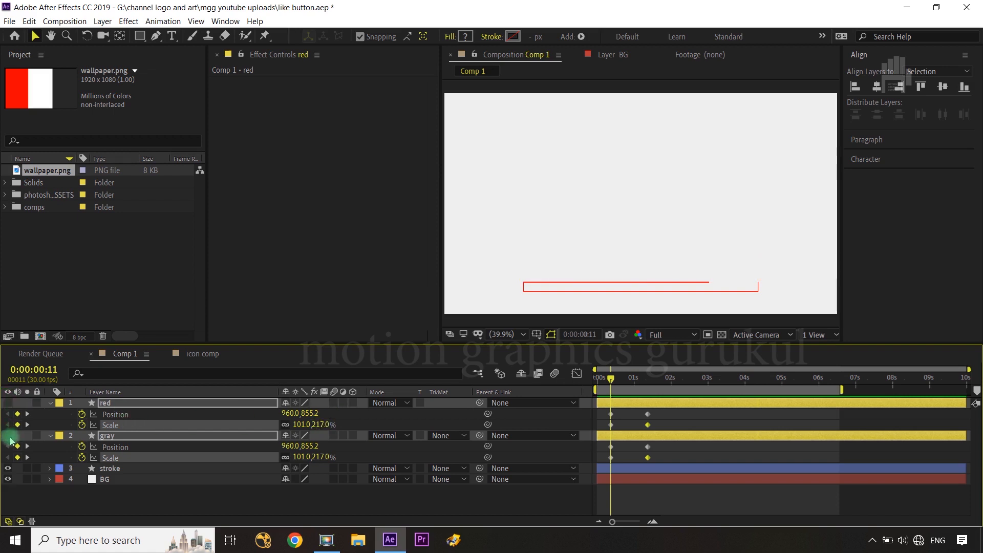
{"action": "left_click", "coordinate": [128, 402]}
{"action": "left_click_drag", "start_coordinate": [6, 405], "coordinate": [9, 436]}
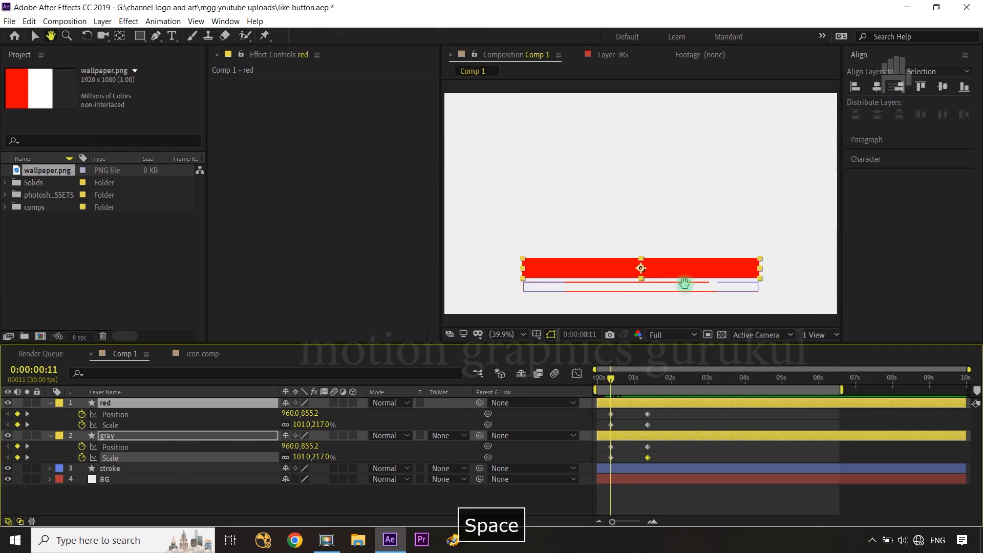
{"action": "left_click_drag", "start_coordinate": [684, 281], "coordinate": [666, 248]}
{"action": "key", "text": "slash"}
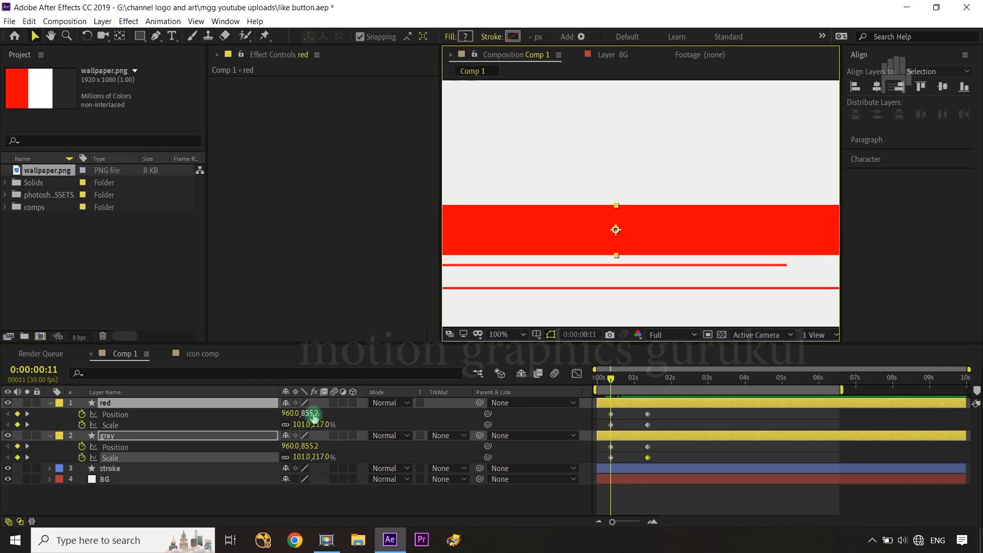
{"action": "left_click", "coordinate": [254, 413]}
{"action": "left_click", "coordinate": [381, 424]}
{"action": "left_click", "coordinate": [208, 405]}
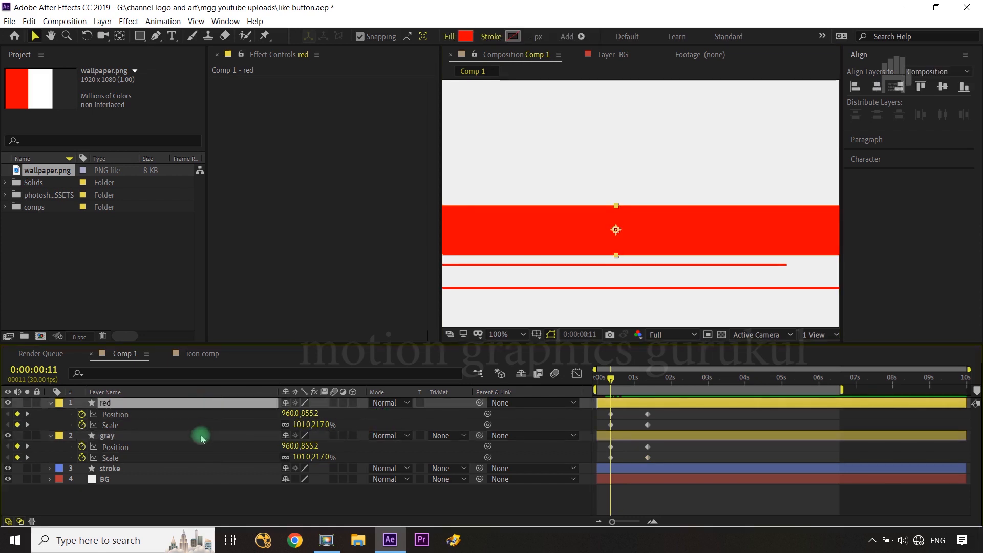
{"action": "left_click", "coordinate": [202, 436], "text": "ctrl"}
{"action": "left_click_drag", "start_coordinate": [315, 414], "coordinate": [373, 409]}
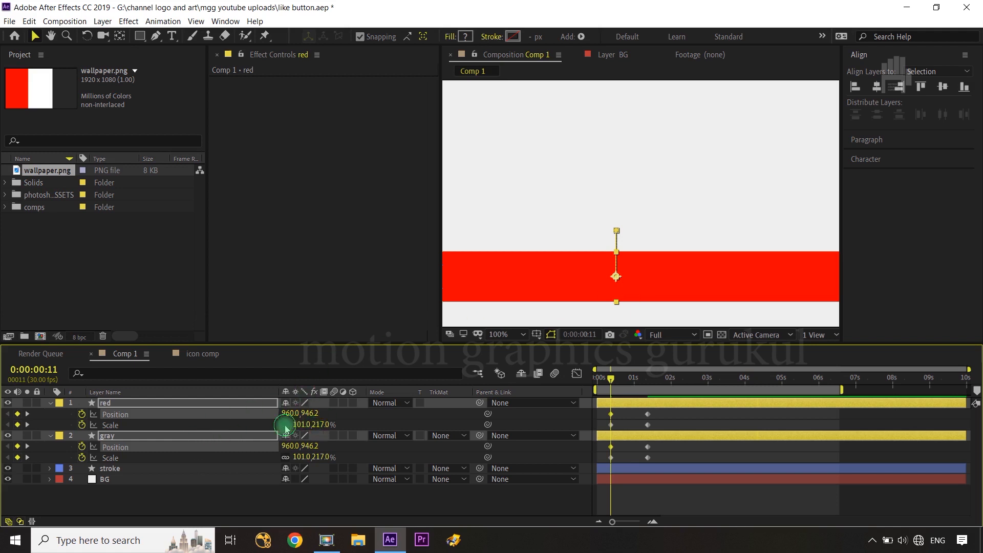
Step: Unlink the Scale proportions of the red and gray layers and set their vertical scale to 0% at 0:00:00:11
{"action": "left_click", "coordinate": [286, 457]}
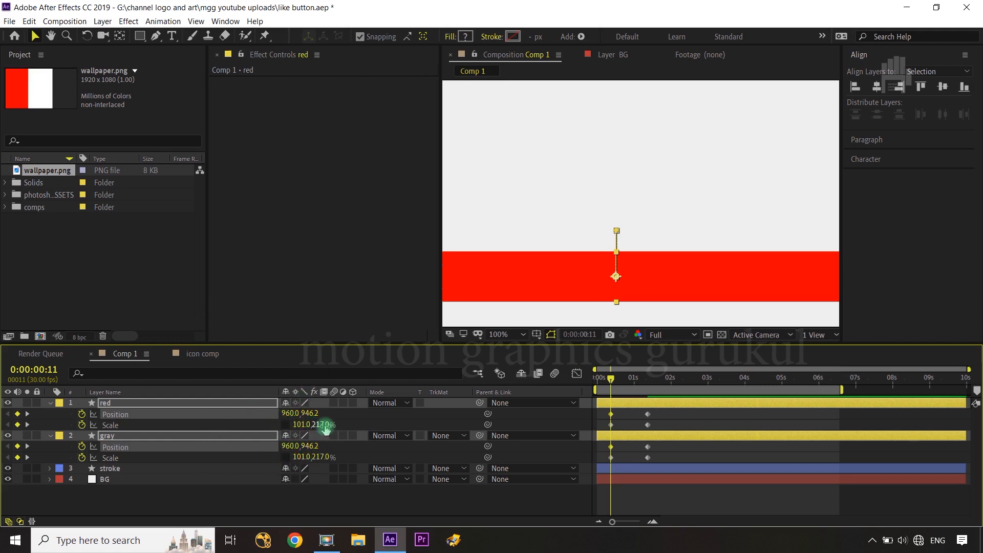
{"action": "type", "text": "0"}
{"action": "key", "text": "Return"}
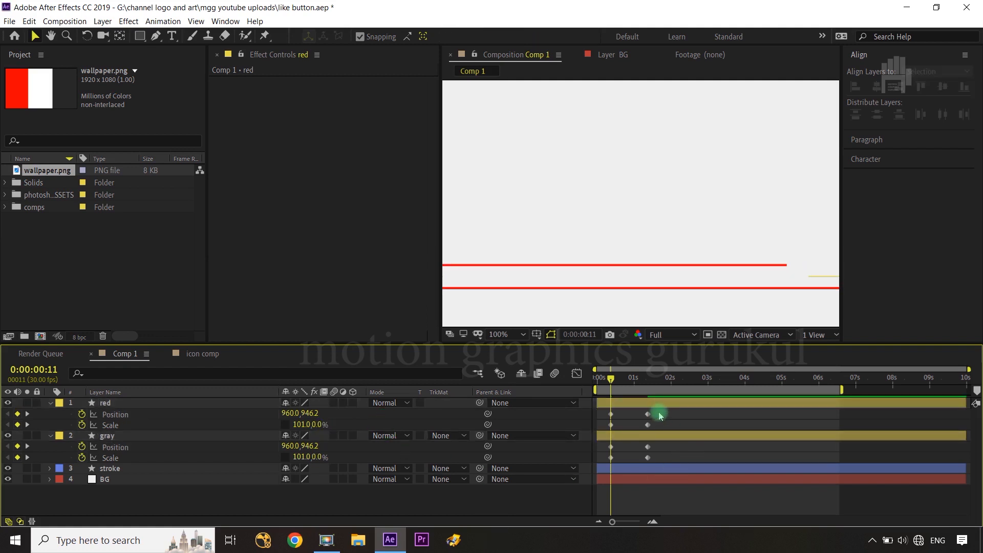
Step: Apply Easy Ease to all Position and Scale keyframes of the red and gray layers
{"action": "left_click_drag", "start_coordinate": [661, 416], "coordinate": [605, 466]}
{"action": "key", "text": "F9"}
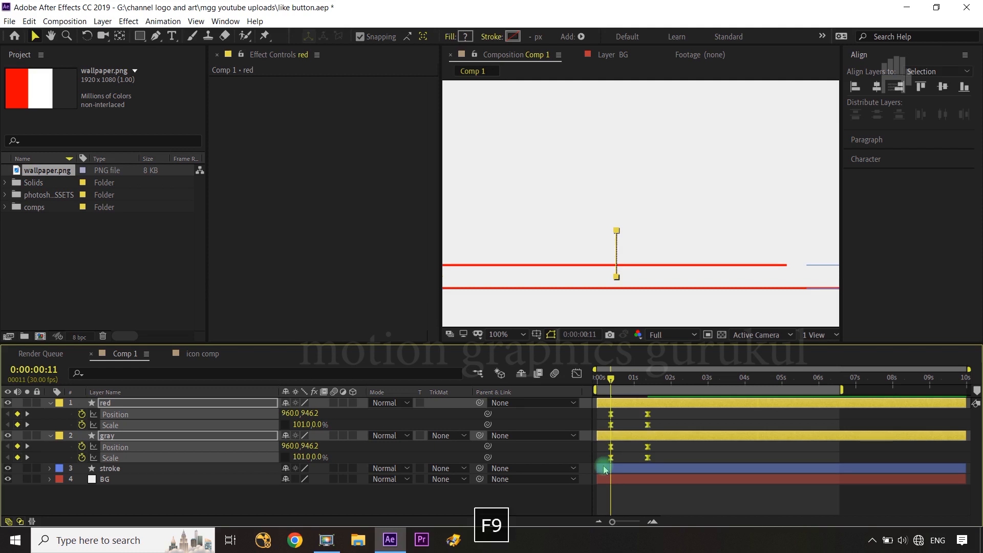
{"action": "left_click", "coordinate": [690, 422]}
Step: Reshape the Position speed curve of the red and gray layers to peak right at the start and decelerate gradually
{"action": "left_click_drag", "start_coordinate": [674, 411], "coordinate": [605, 418]}
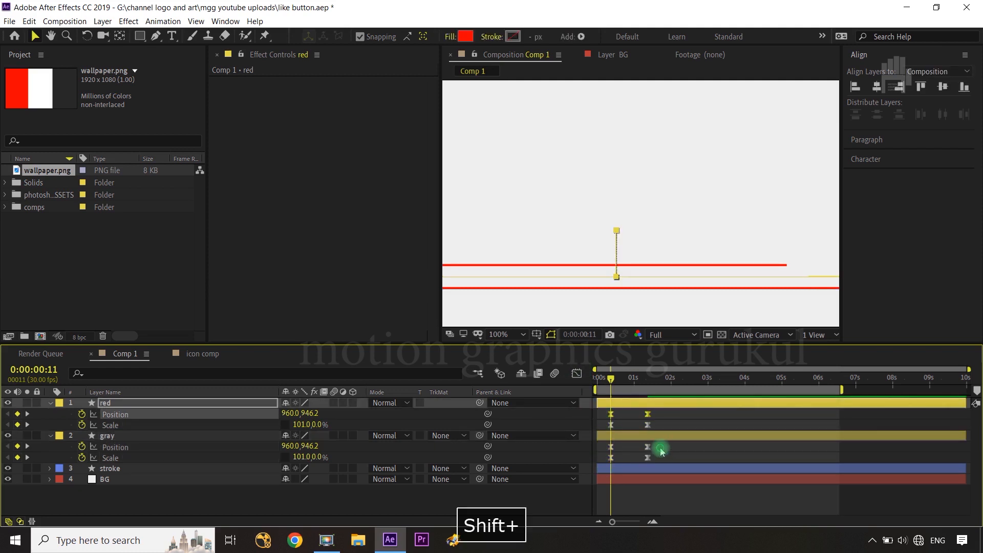
{"action": "left_click_drag", "start_coordinate": [661, 450], "coordinate": [607, 444]}
{"action": "key", "text": "shift+F3"}
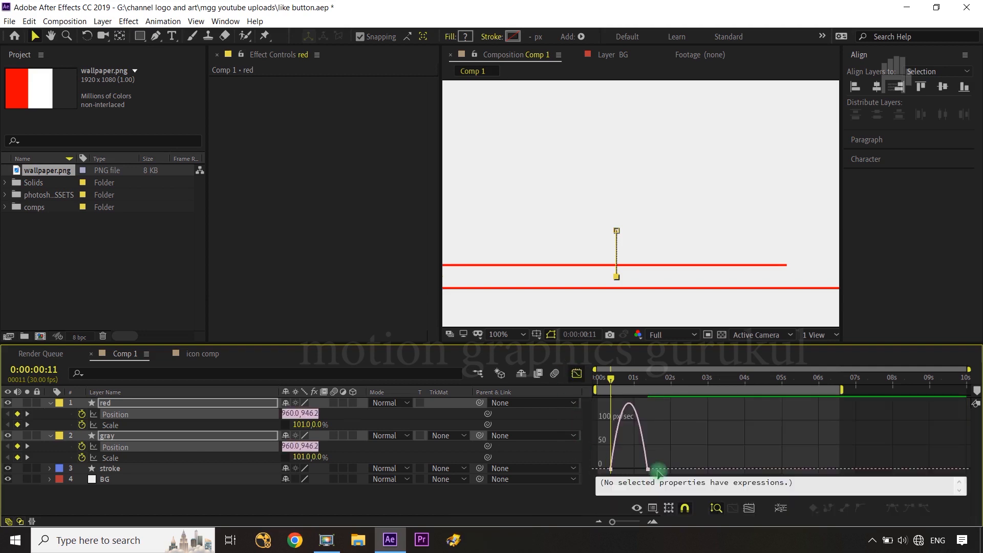
{"action": "left_click_drag", "start_coordinate": [655, 469], "coordinate": [612, 448]}
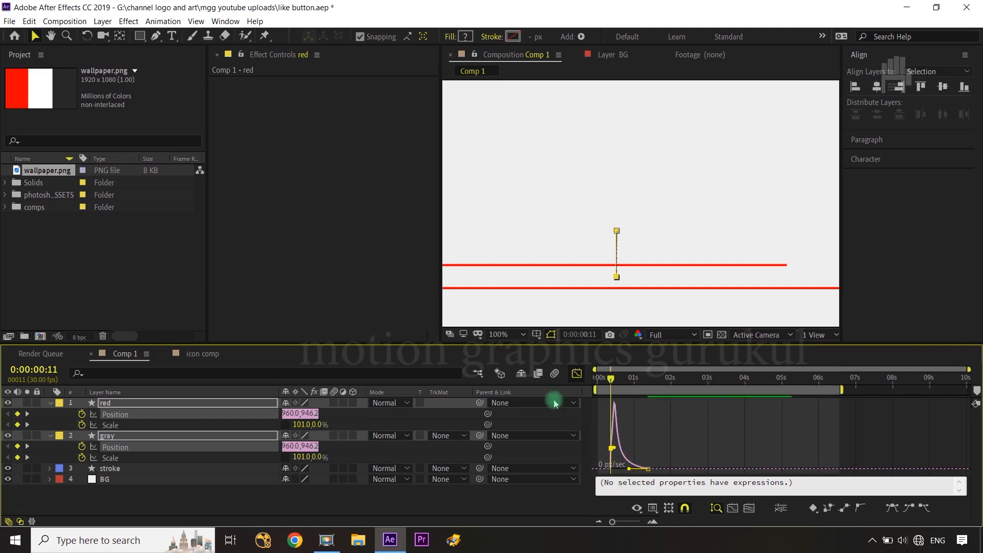
{"action": "left_click", "coordinate": [576, 373]}
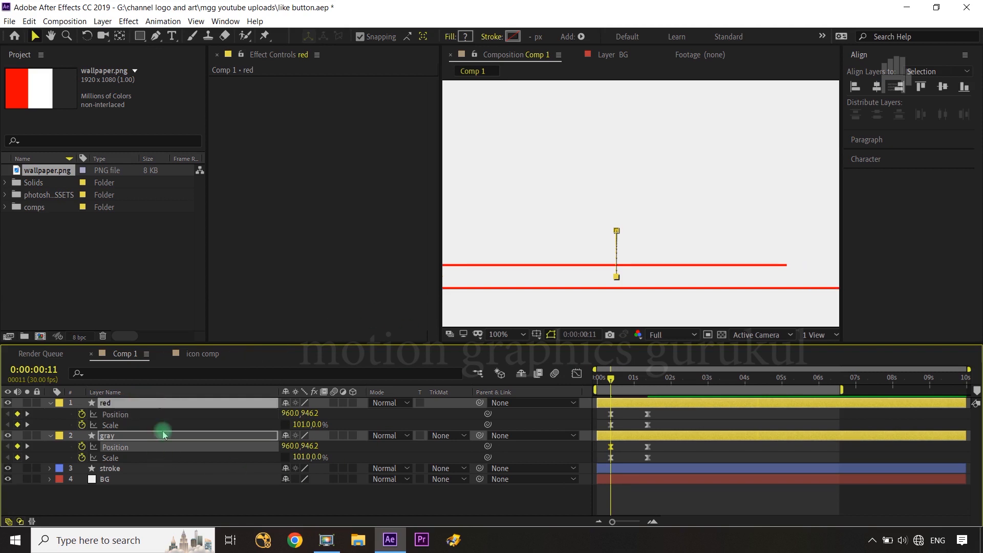
{"action": "left_click", "coordinate": [171, 510]}
Step: Reshape the Scale speed curve of the red and gray layers to peak early and ease out slowly
{"action": "left_click", "coordinate": [111, 458]}
{"action": "left_click", "coordinate": [110, 425], "text": "ctrl"}
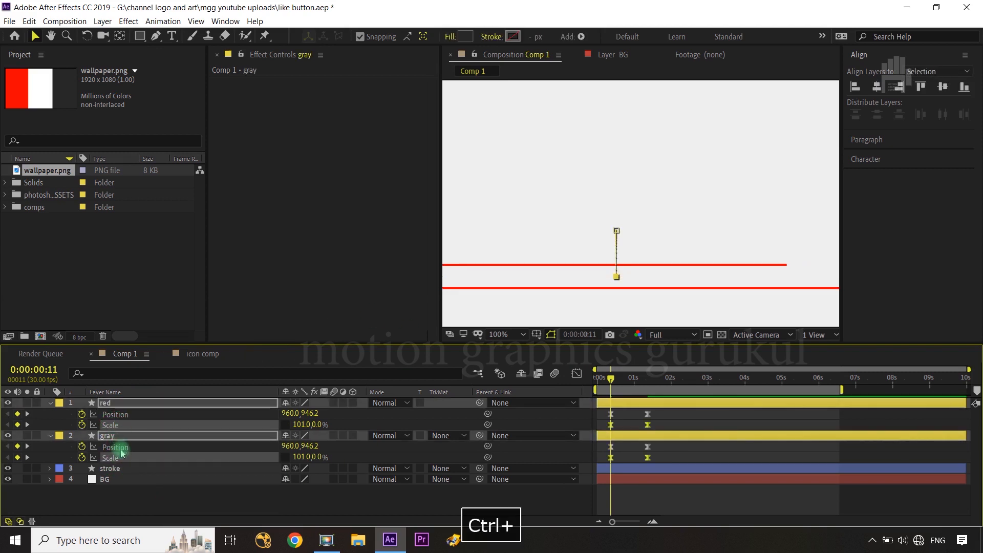
{"action": "left_click", "coordinate": [576, 375]}
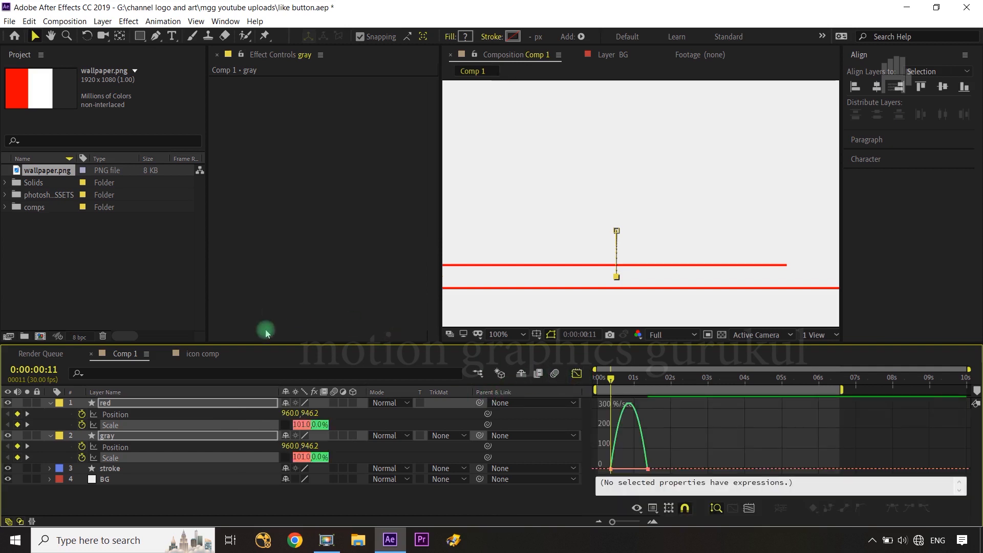
{"action": "left_click_drag", "start_coordinate": [675, 463], "coordinate": [621, 473]}
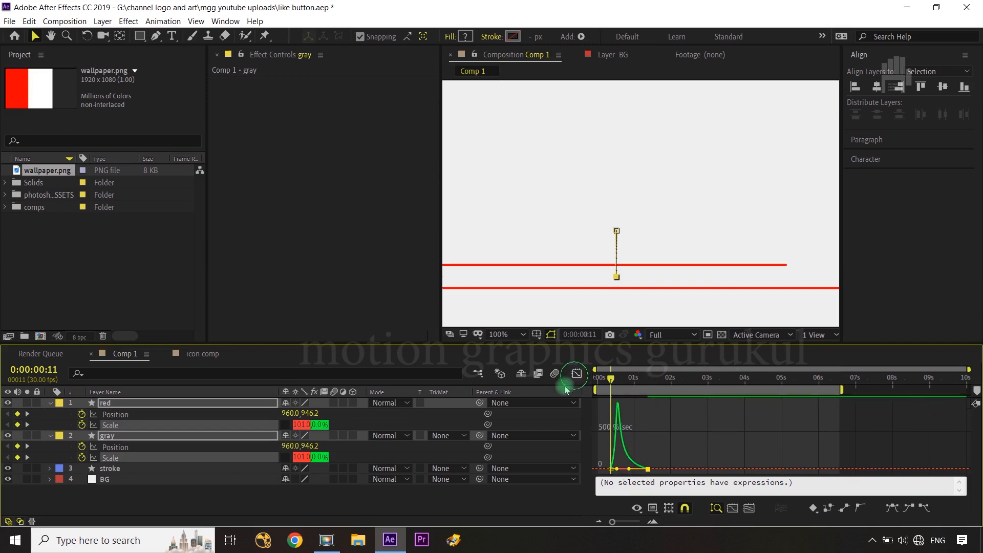
{"action": "left_click", "coordinate": [577, 373]}
Step: Preview the bar animation, then shift the red layer in time so its first keyframes fall at 0:00:00:16
{"action": "key", "text": "shift+slash"}
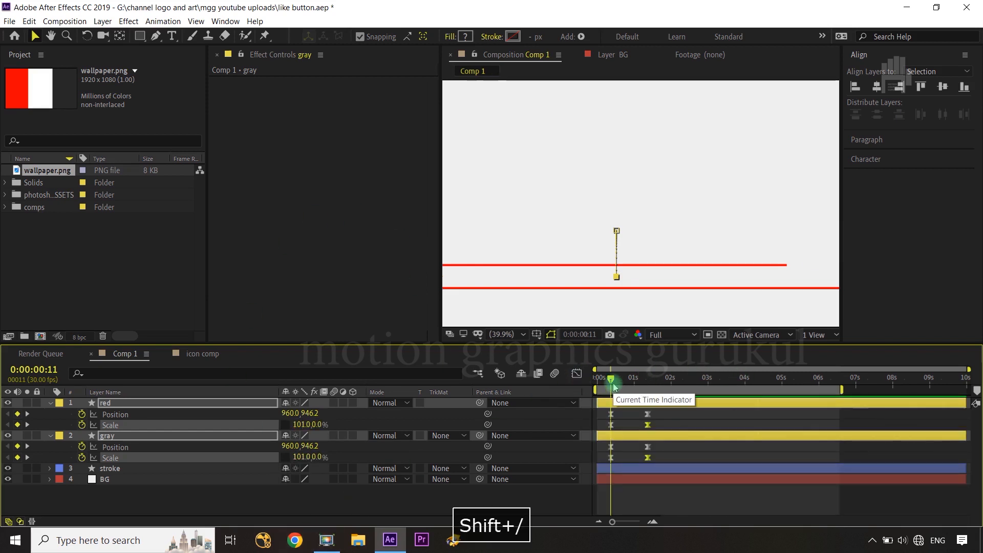
{"action": "left_click", "coordinate": [609, 379]}
{"action": "left_click_drag", "start_coordinate": [603, 382], "coordinate": [648, 380]}
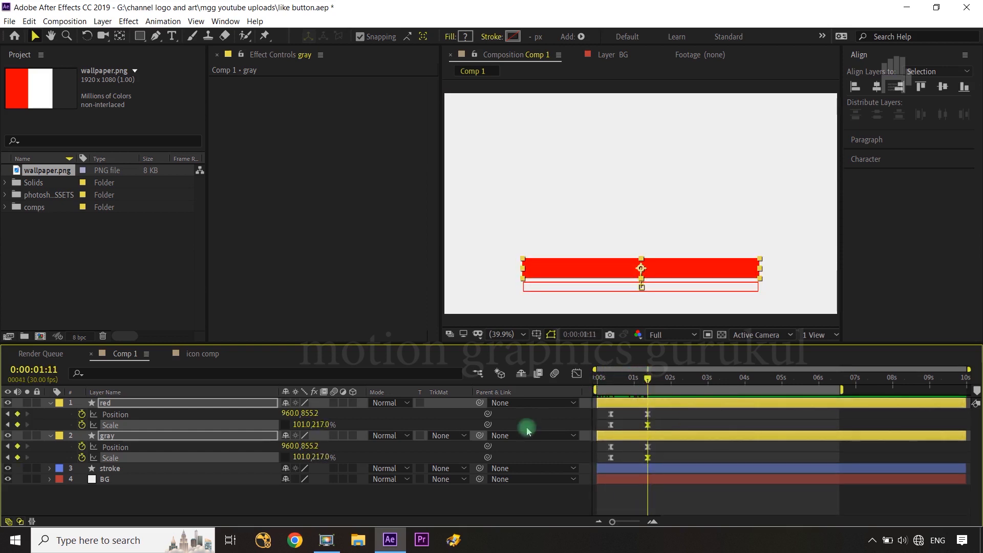
{"action": "left_click", "coordinate": [513, 503]}
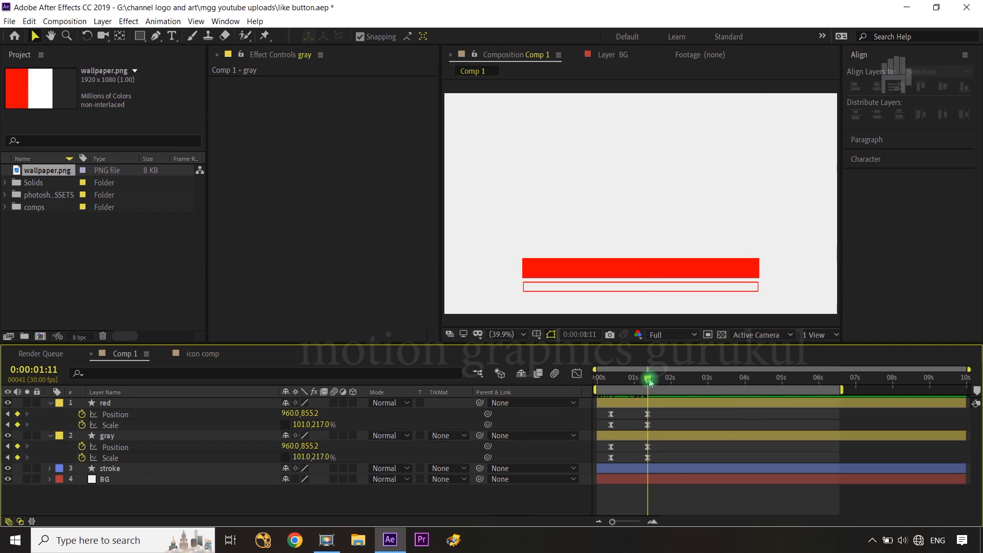
{"action": "left_click_drag", "start_coordinate": [651, 382], "coordinate": [622, 385]}
{"action": "key", "text": "ctrl+Right"}
{"action": "key", "text": "ctrl+Right"}
{"action": "key", "text": "ctrl+Right"}
{"action": "key", "text": "ctrl+Right"}
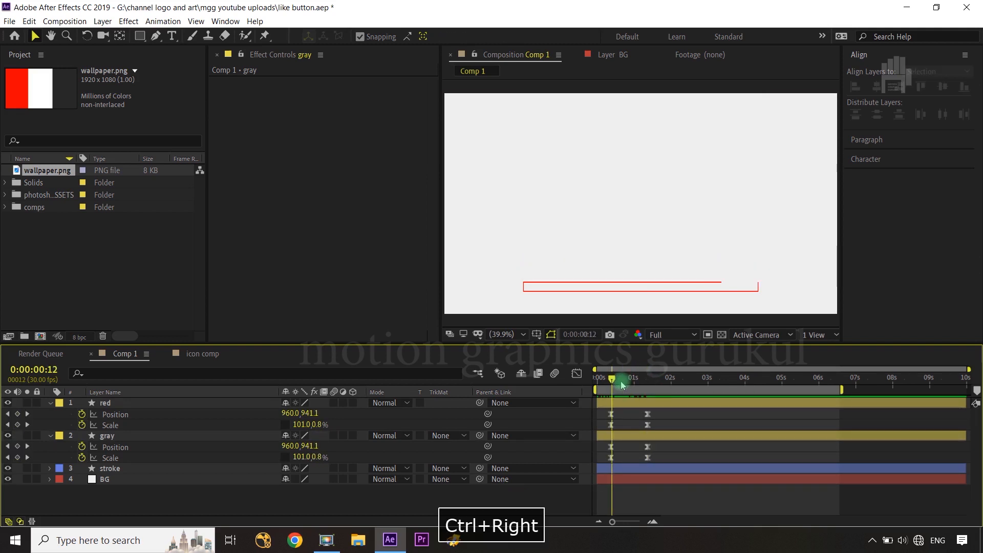
{"action": "key", "text": "ctrl+Right"}
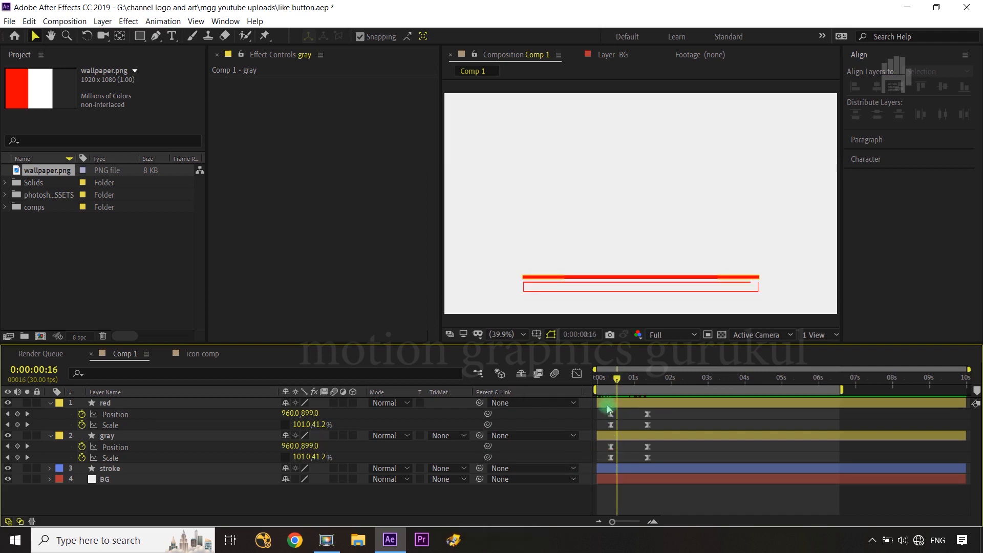
{"action": "left_click", "coordinate": [183, 414]}
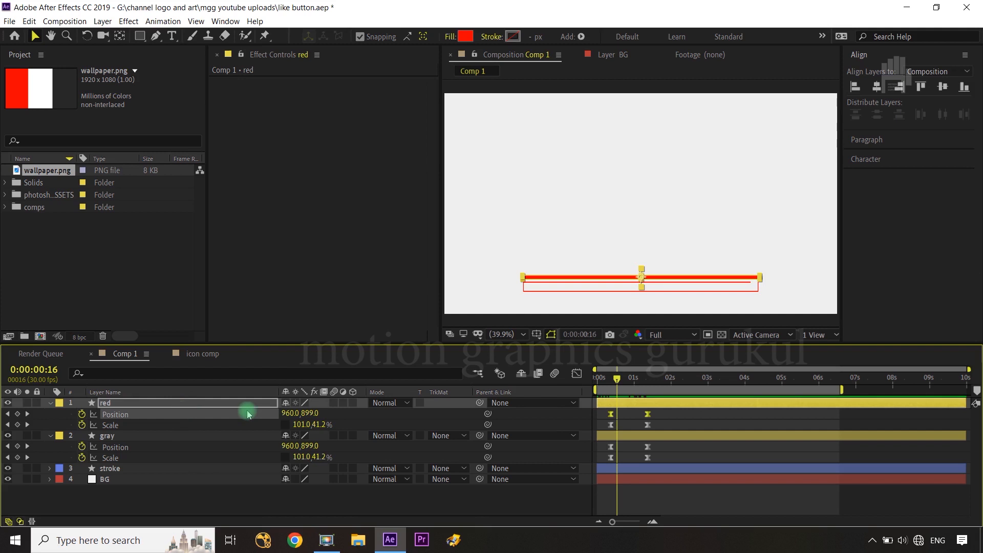
{"action": "left_click_drag", "start_coordinate": [610, 403], "coordinate": [616, 408]}
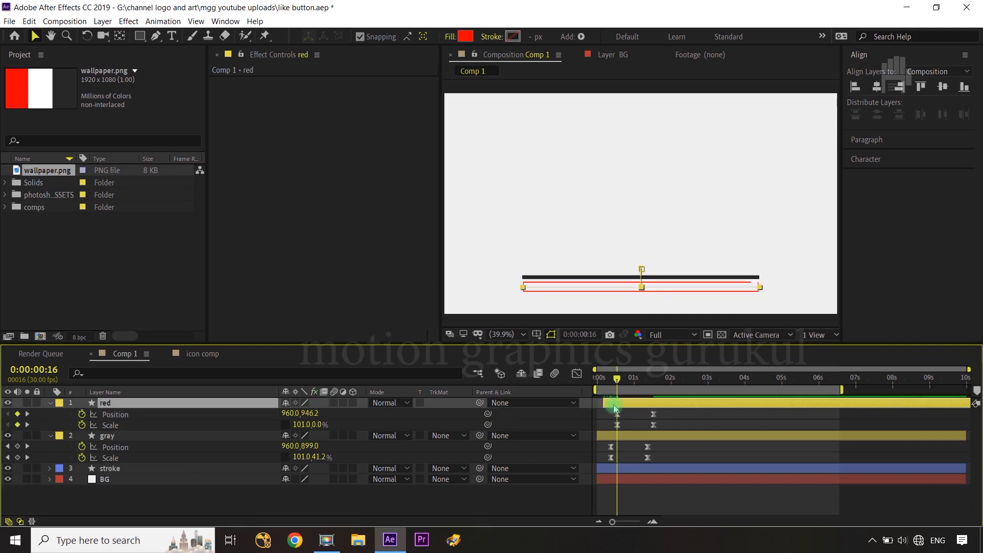
Step: Trim the start of the red layer to 0:00:00:18
{"action": "left_click", "coordinate": [240, 406]}
{"action": "key", "text": "ctrl+Right"}
{"action": "key", "text": "ctrl+Right"}
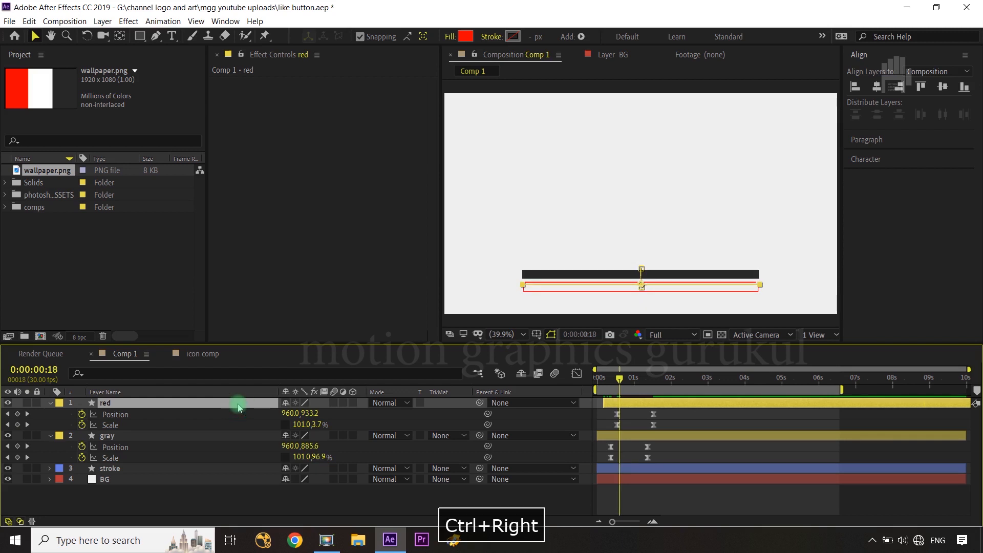
{"action": "key", "text": "alt+bracketleft"}
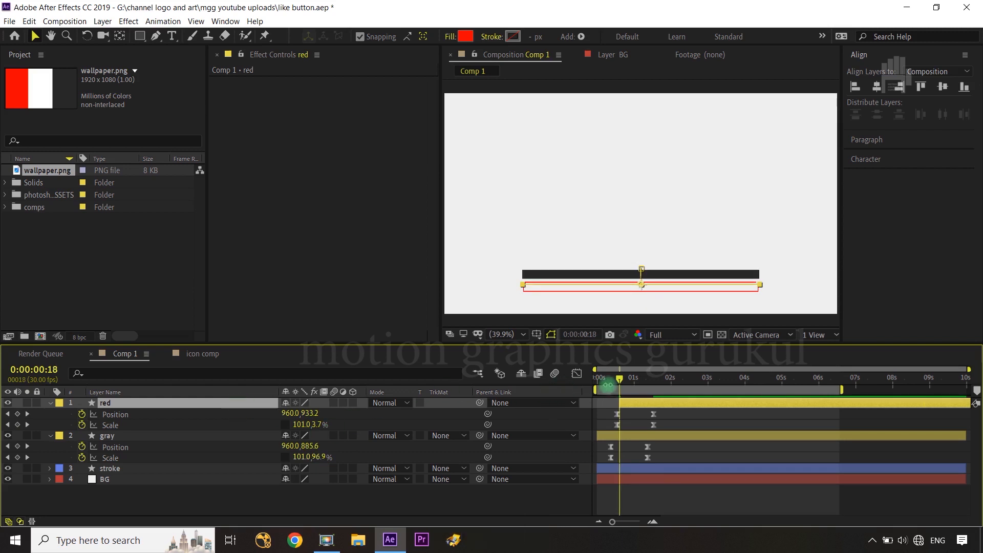
Step: Trim the start of the gray layer to 0:00:00:13
{"action": "left_click_drag", "start_coordinate": [619, 381], "coordinate": [611, 381]}
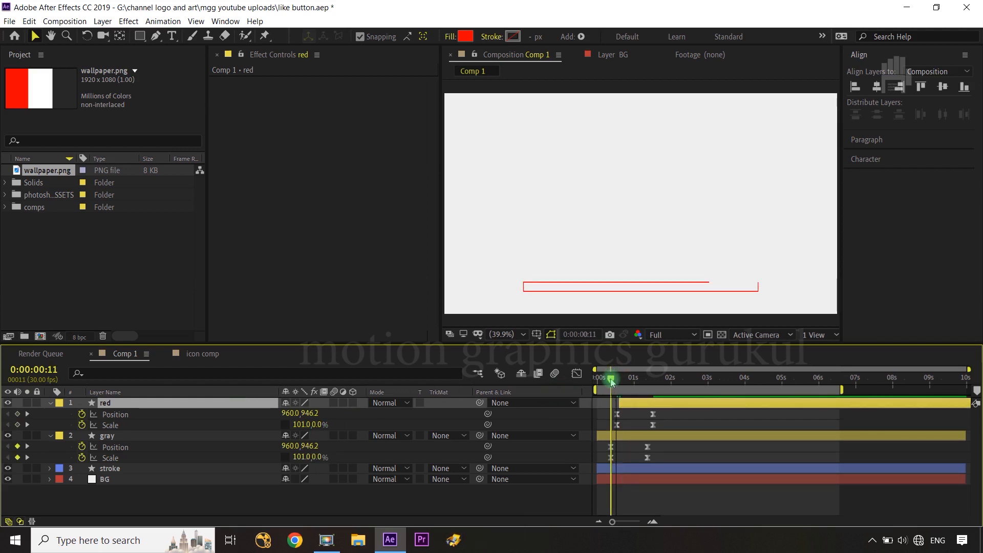
{"action": "left_click", "coordinate": [161, 440]}
{"action": "key", "text": "ctrl+Right"}
{"action": "key", "text": "ctrl+Right"}
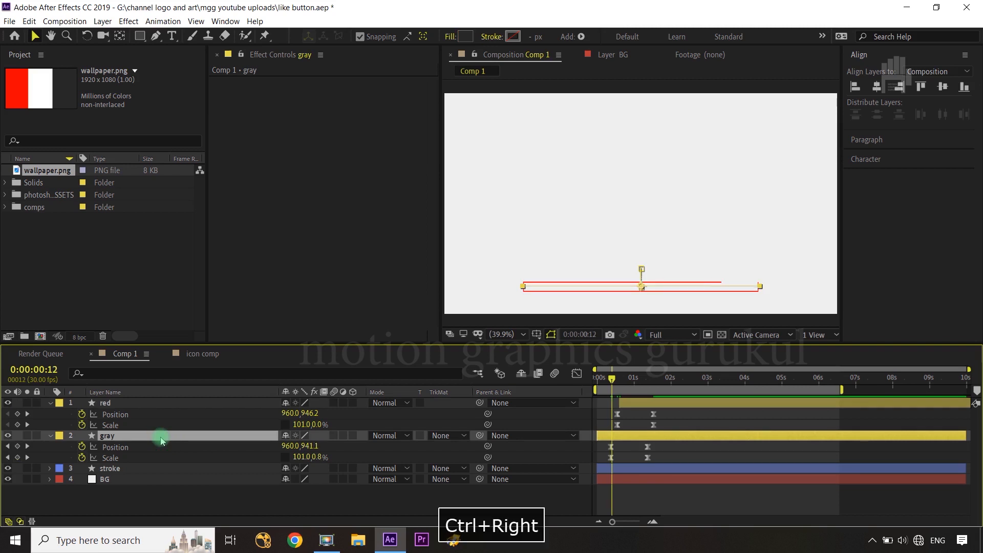
{"action": "key", "text": "alt+bracketleft"}
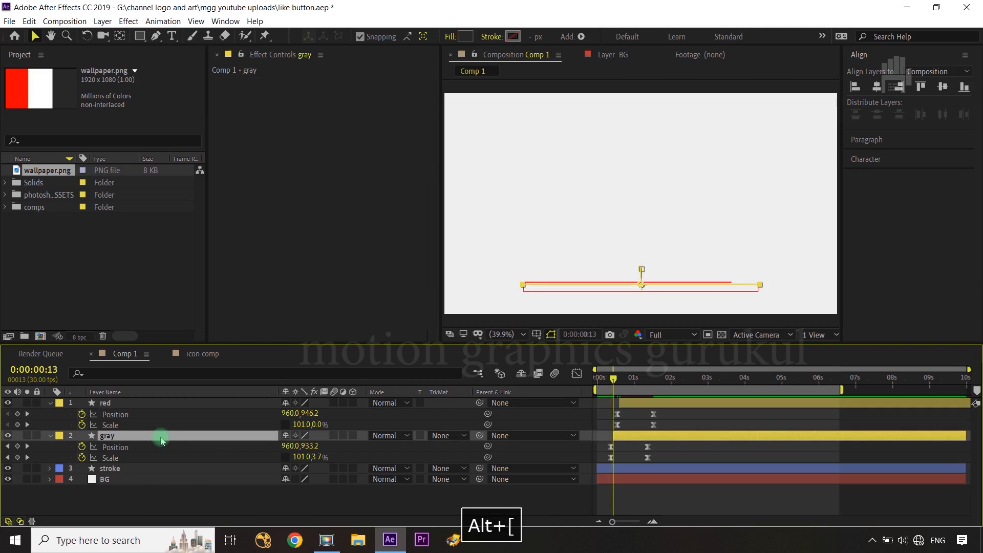
{"action": "left_click", "coordinate": [318, 487]}
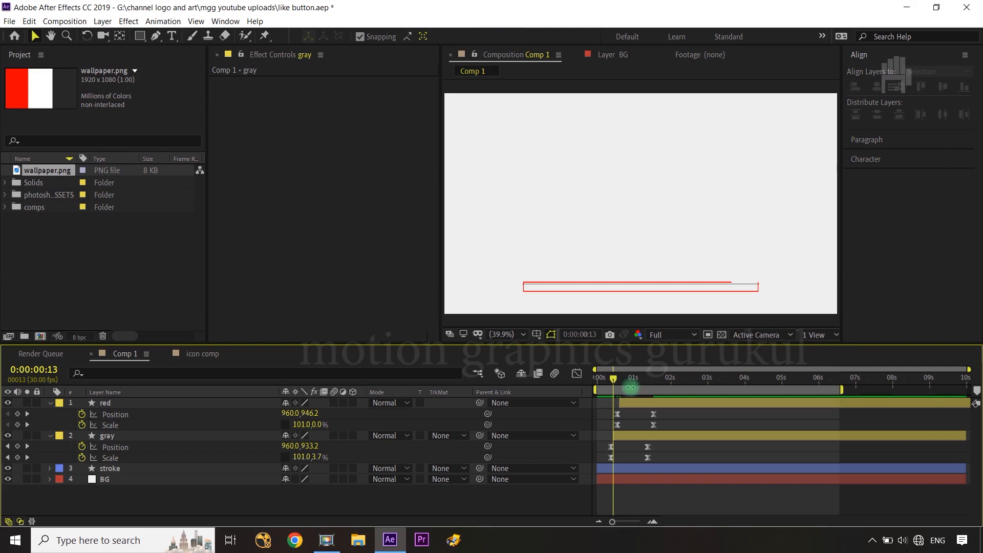
Step: At the red layer's last keyframe, 0:00:01:16, raise the bar by setting its Position Y to 810.2
{"action": "left_click_drag", "start_coordinate": [615, 382], "coordinate": [655, 384]}
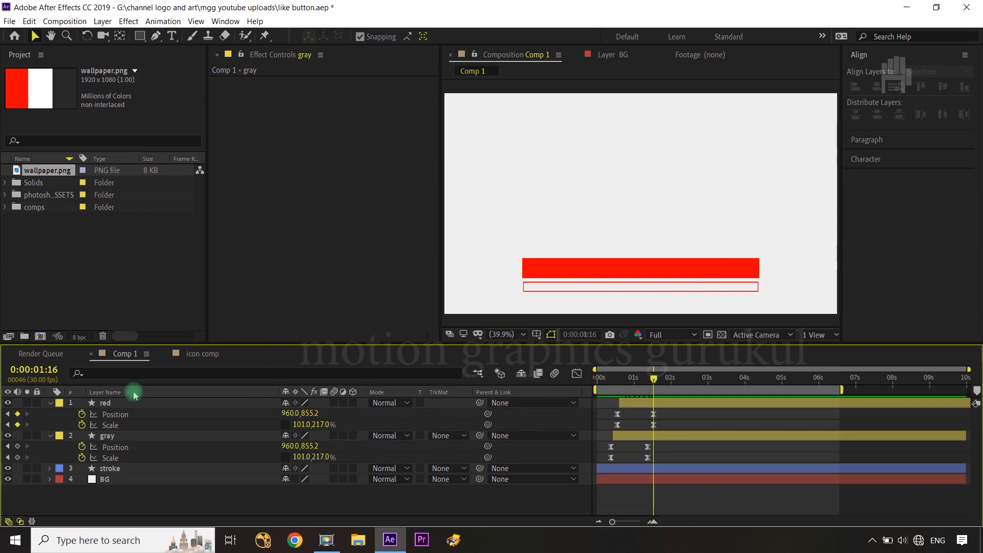
{"action": "left_click", "coordinate": [105, 403]}
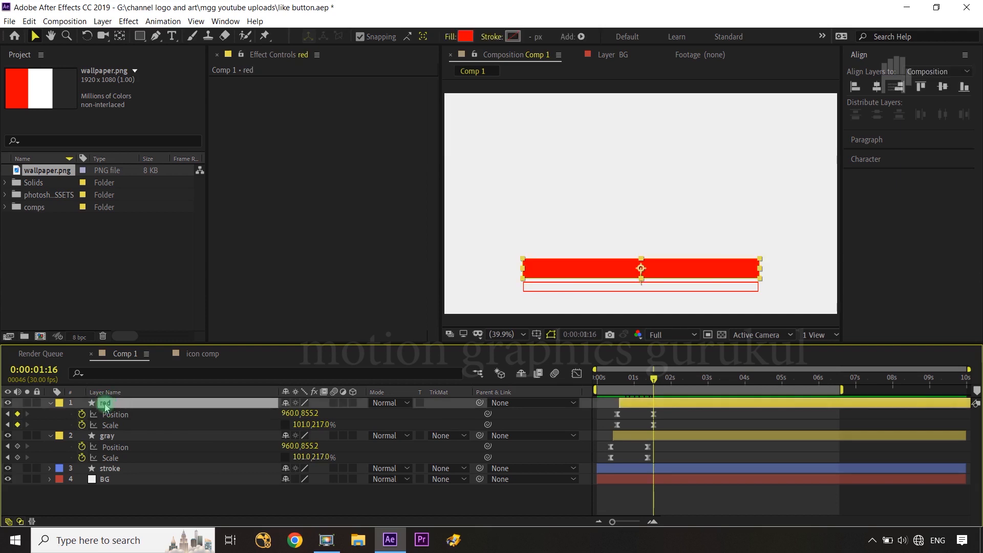
{"action": "left_click", "coordinate": [117, 436], "text": "shift"}
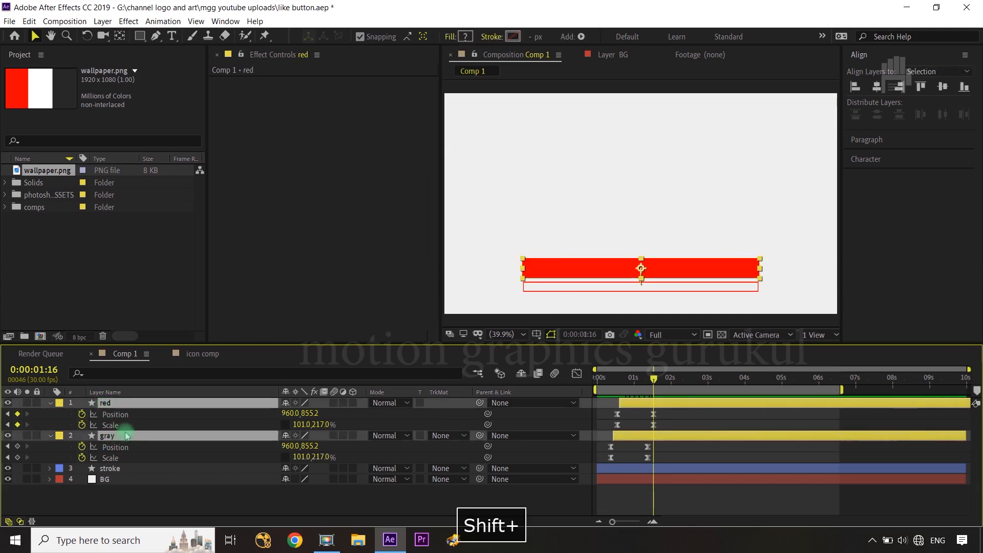
{"action": "left_click", "coordinate": [133, 404]}
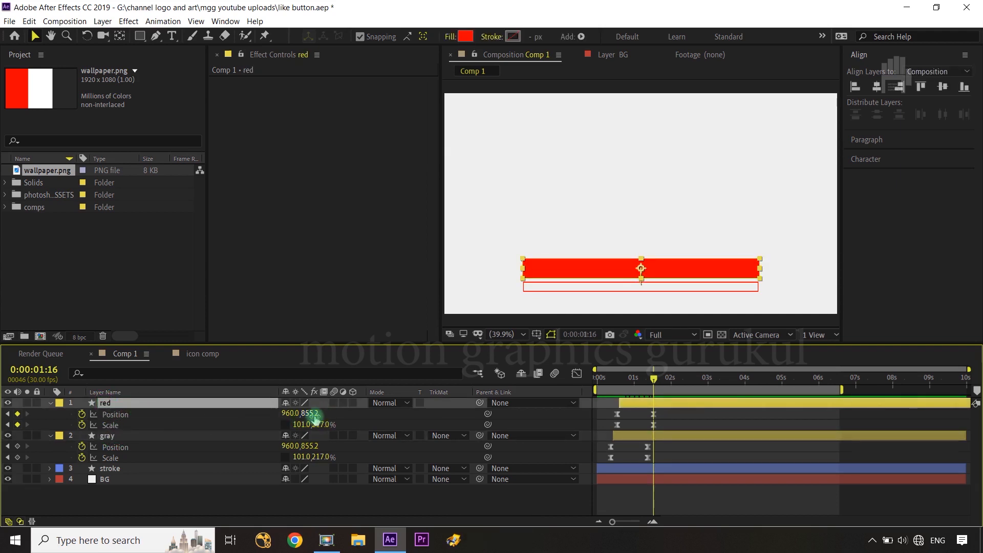
{"action": "left_click_drag", "start_coordinate": [309, 415], "coordinate": [285, 419]}
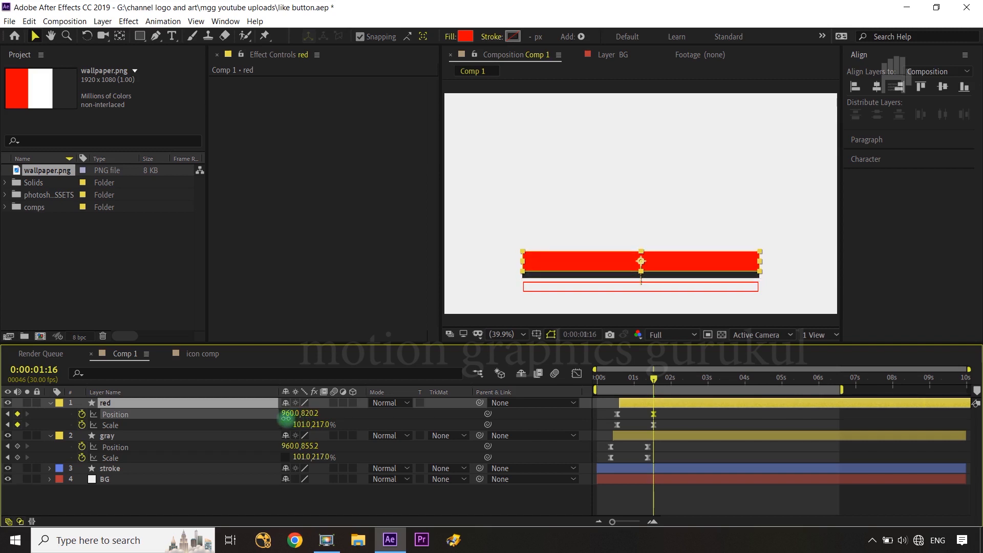
{"action": "left_click_drag", "start_coordinate": [283, 418], "coordinate": [279, 419]}
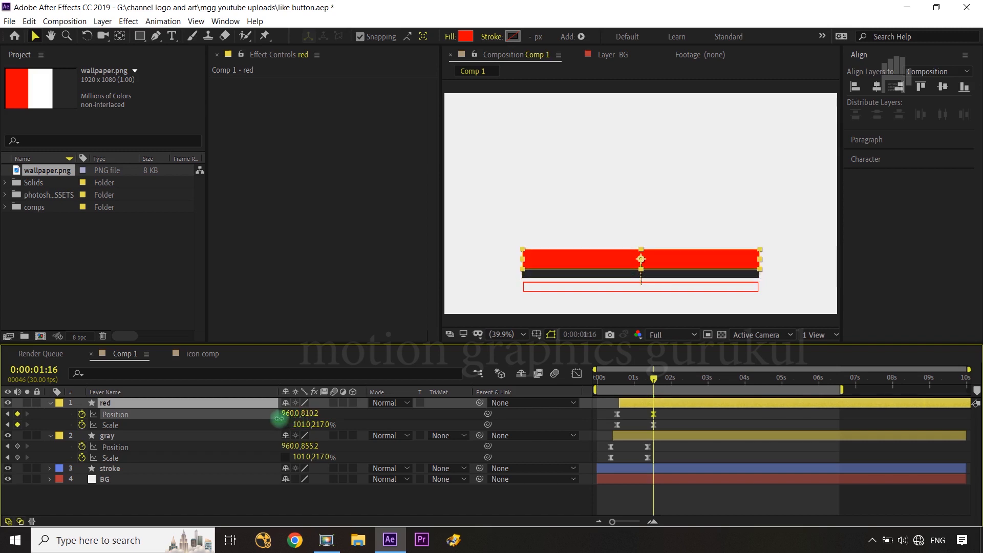
{"action": "left_click", "coordinate": [330, 516]}
Step: Set the gray layer's Position Y to 830.2 at its last keyframe, 0:00:01:11, and scrub through the bar animation
{"action": "left_click", "coordinate": [144, 438]}
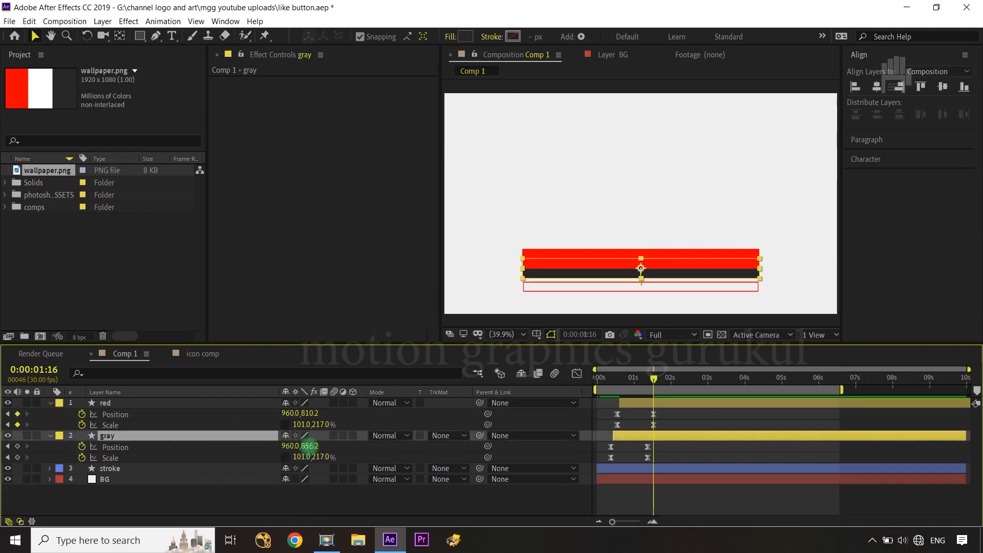
{"action": "left_click", "coordinate": [350, 517]}
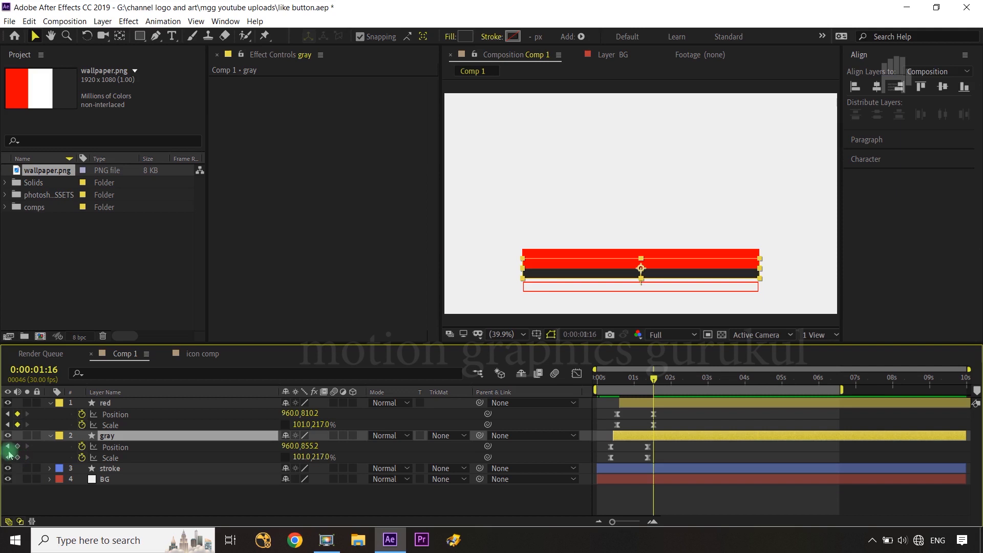
{"action": "left_click", "coordinate": [8, 449]}
{"action": "left_click_drag", "start_coordinate": [307, 446], "coordinate": [288, 445]}
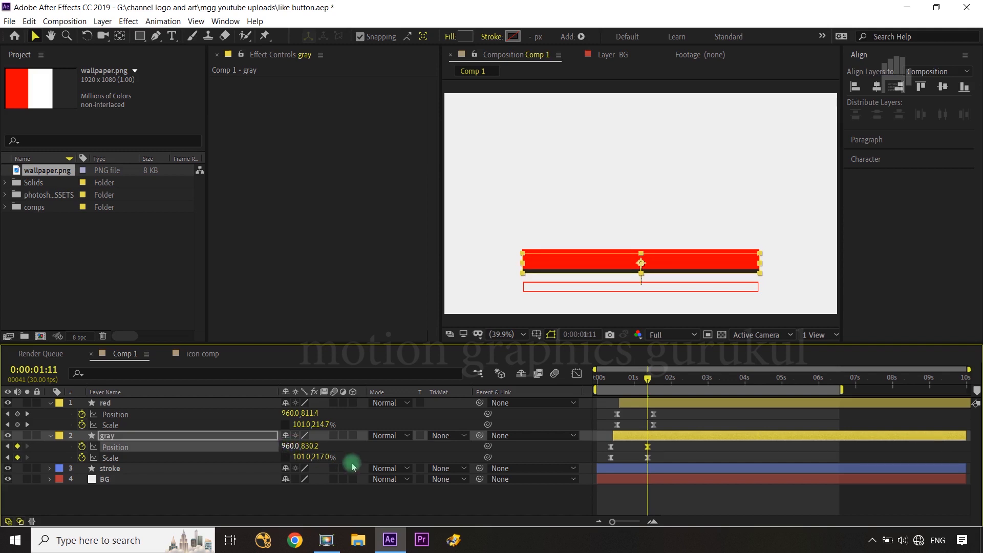
{"action": "left_click", "coordinate": [355, 496]}
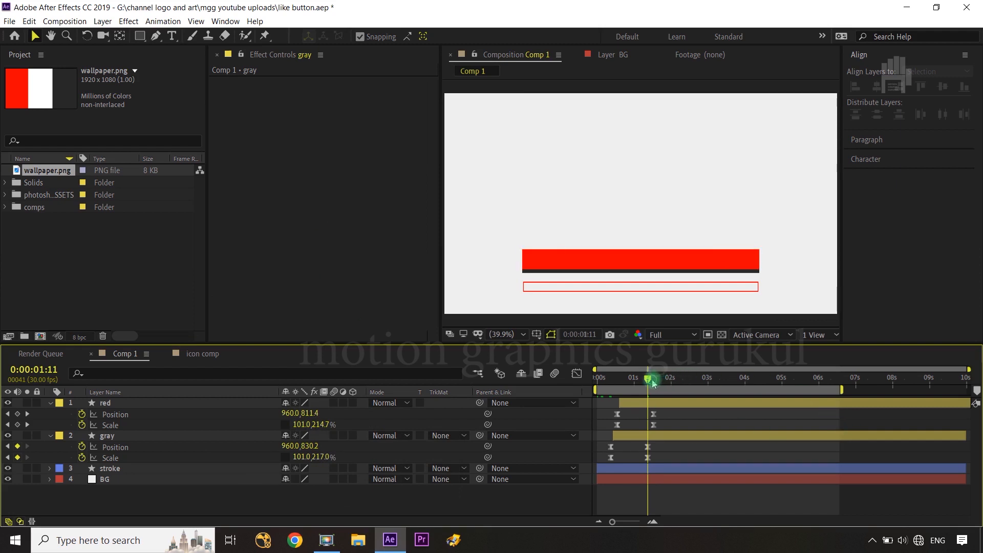
{"action": "left_click_drag", "start_coordinate": [653, 383], "coordinate": [594, 389]}
{"action": "left_click_drag", "start_coordinate": [622, 384], "coordinate": [660, 379]}
Step: Copy the red layer's final Position Y value into the gray layer's last Position keyframe at 0:00:01:11
{"action": "left_click", "coordinate": [398, 420]}
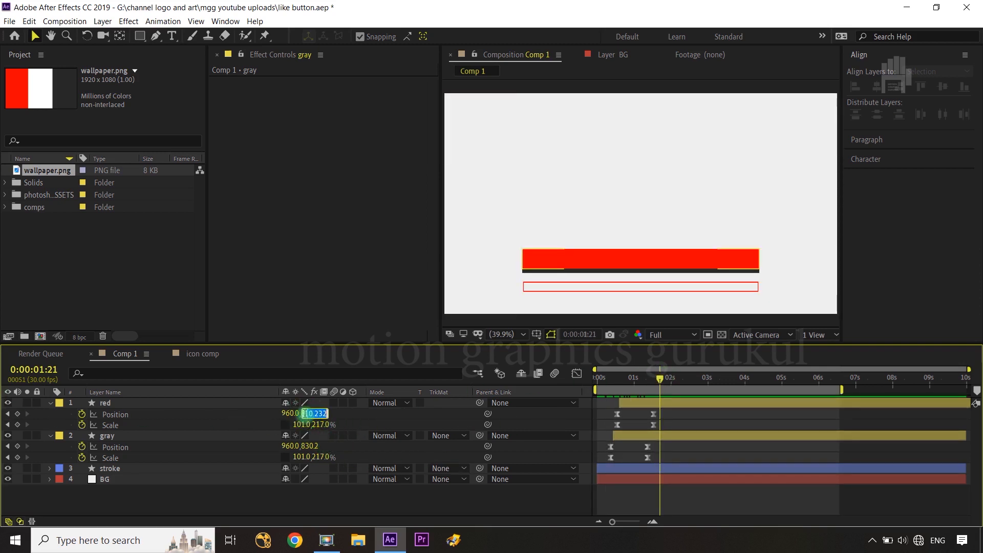
{"action": "key", "text": "ctrl+c"}
{"action": "left_click", "coordinate": [352, 507]}
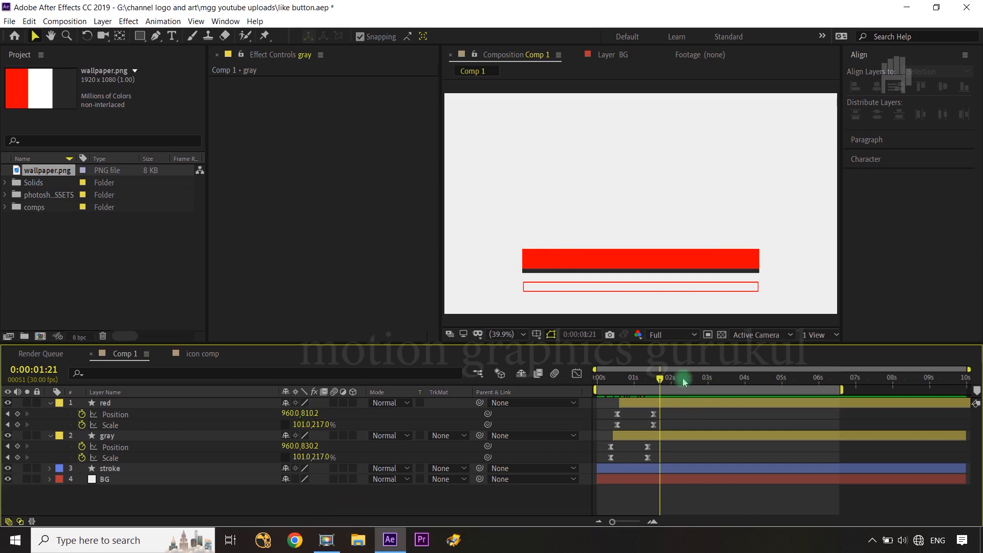
{"action": "left_click_drag", "start_coordinate": [660, 381], "coordinate": [647, 382]}
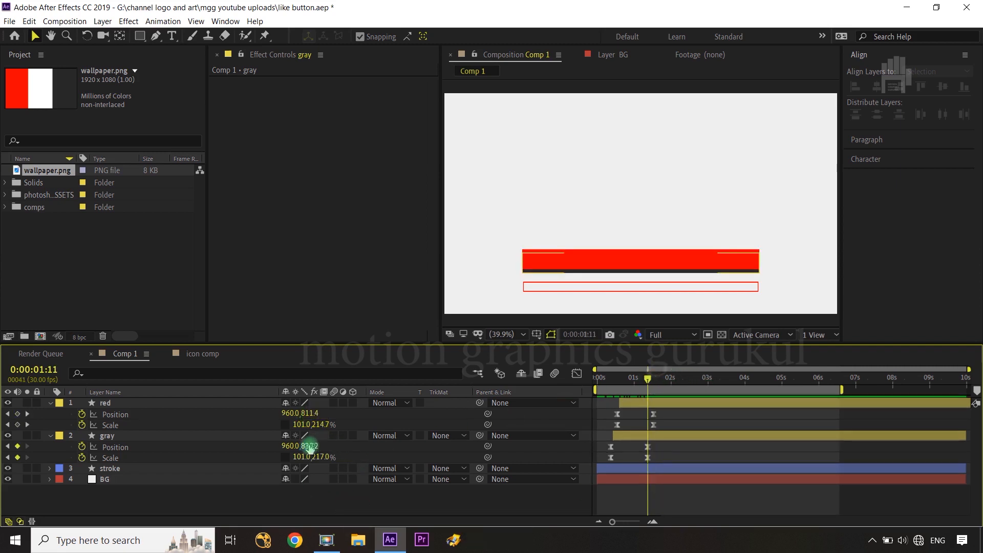
{"action": "key", "text": "ctrl+v"}
{"action": "left_click", "coordinate": [351, 501]}
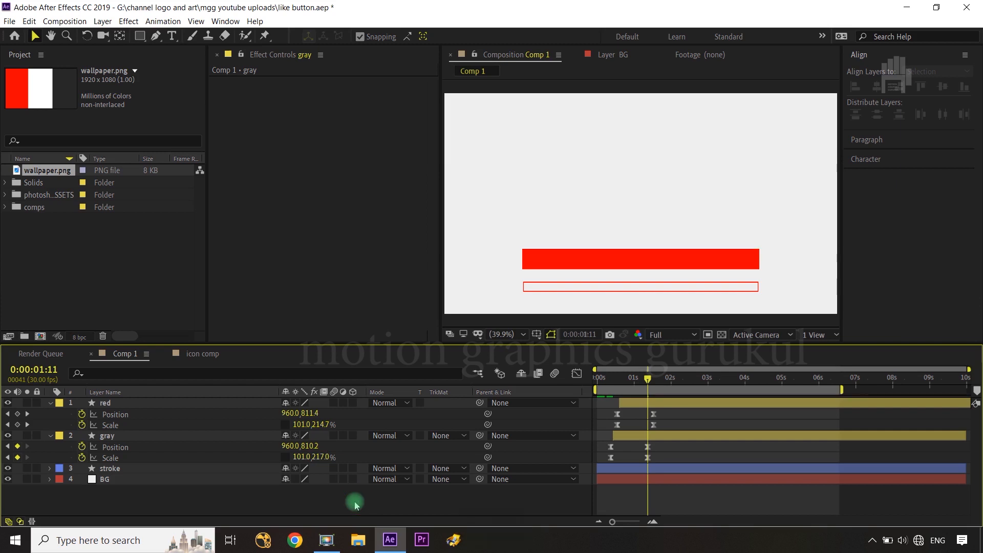
Step: Move the current time to 0:00:01:17 and collapse the properties of the red and gray layers
{"action": "mouse_move", "coordinate": [645, 387]}
{"action": "left_mouse_down"}
{"action": "mouse_move", "coordinate": [607, 388]}
{"action": "mouse_move", "coordinate": [654, 385]}
{"action": "left_mouse_up"}
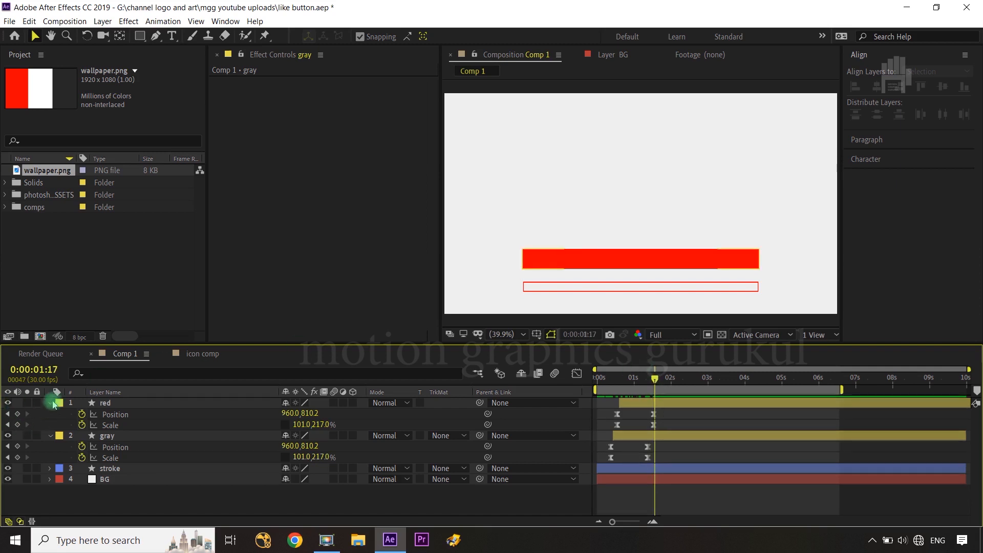
{"action": "left_click", "coordinate": [50, 402]}
{"action": "left_click", "coordinate": [51, 414]}
{"action": "left_click", "coordinate": [141, 480]}
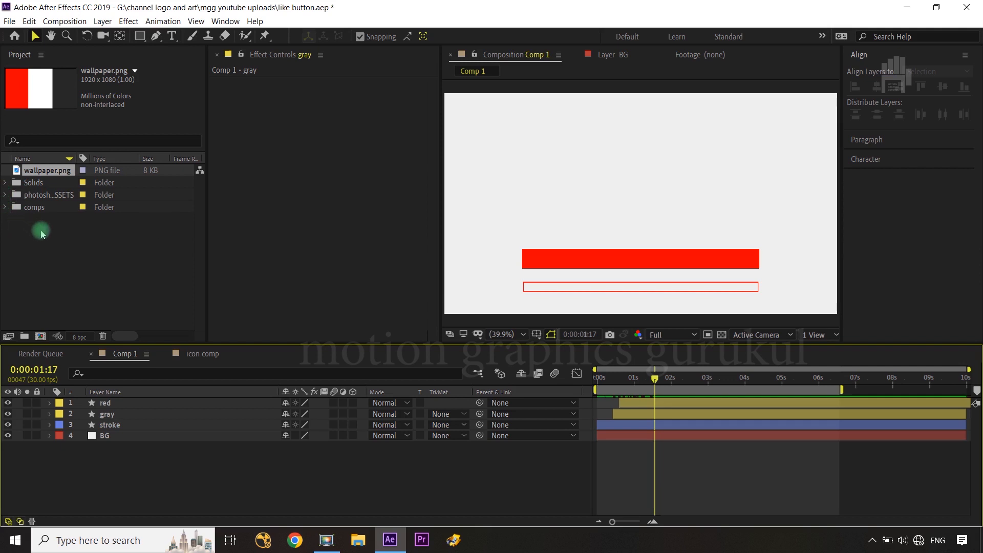
Step: Open icon comp from the comps folder to examine its icon layers
{"action": "left_click", "coordinate": [6, 207]}
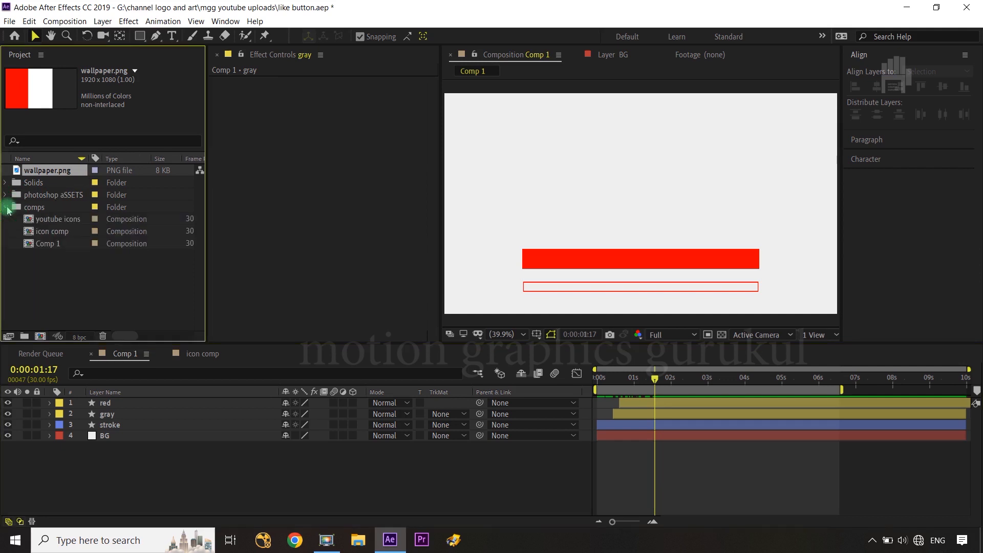
{"action": "double_click", "coordinate": [52, 232]}
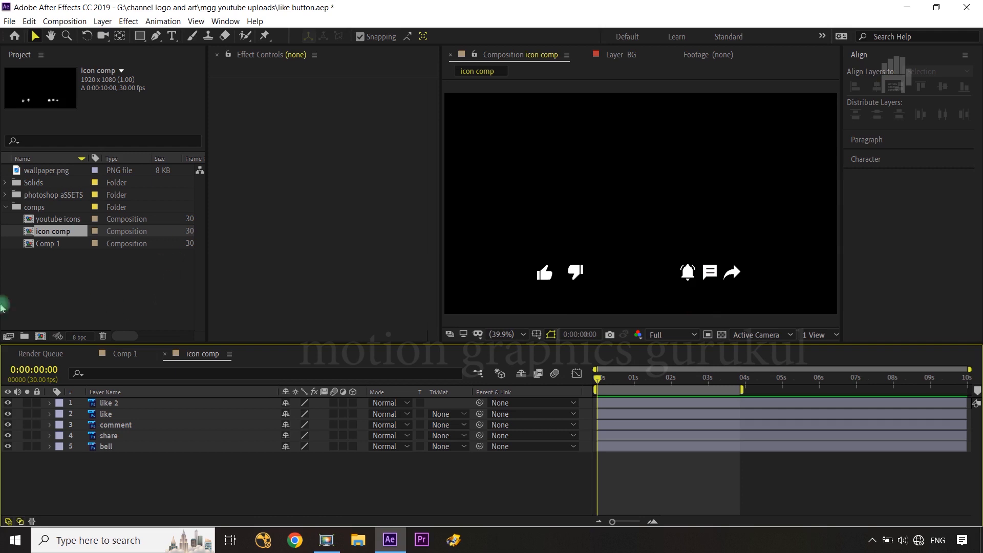
{"action": "left_click", "coordinate": [6, 208]}
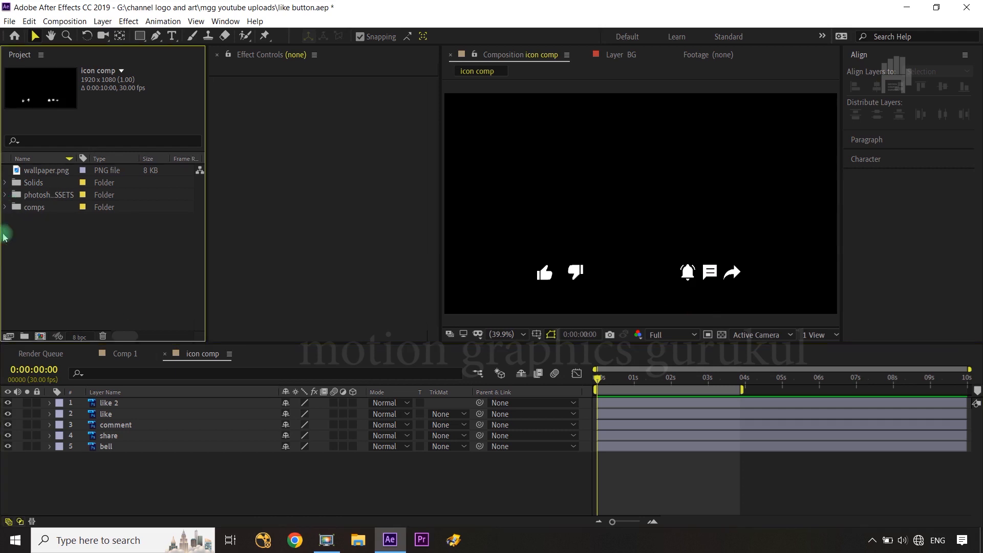
Step: Move icon comp out of the comps folder and add it to Comp 1 as the top layer
{"action": "left_click", "coordinate": [7, 208]}
{"action": "left_click", "coordinate": [51, 231]}
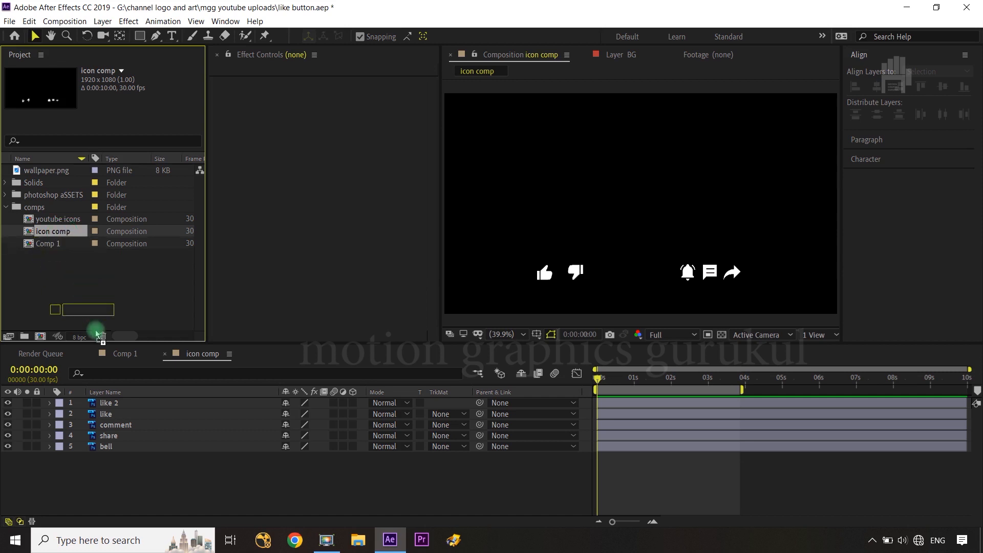
{"action": "left_click_drag", "start_coordinate": [76, 282], "coordinate": [77, 283]}
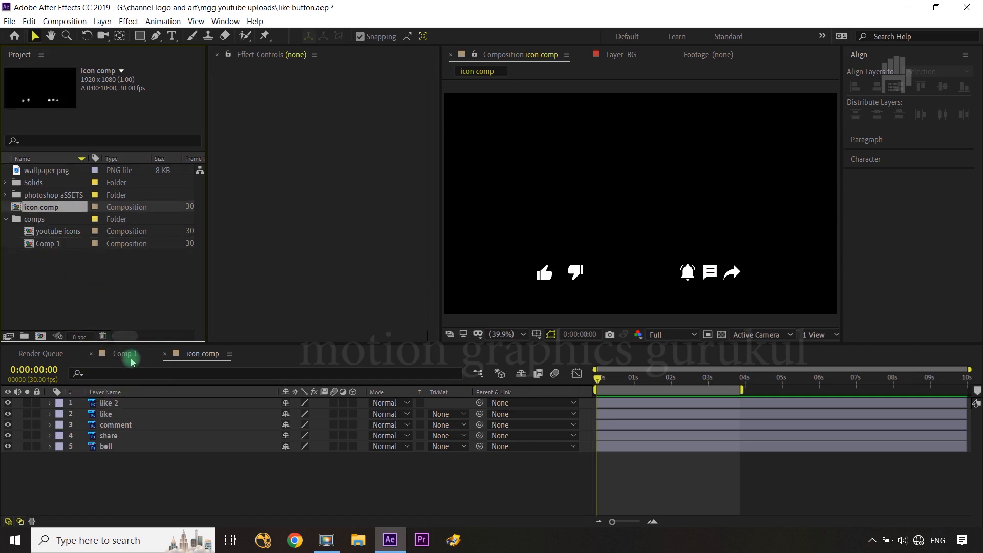
{"action": "left_click", "coordinate": [125, 353]}
{"action": "left_click_drag", "start_coordinate": [41, 215], "coordinate": [125, 402]}
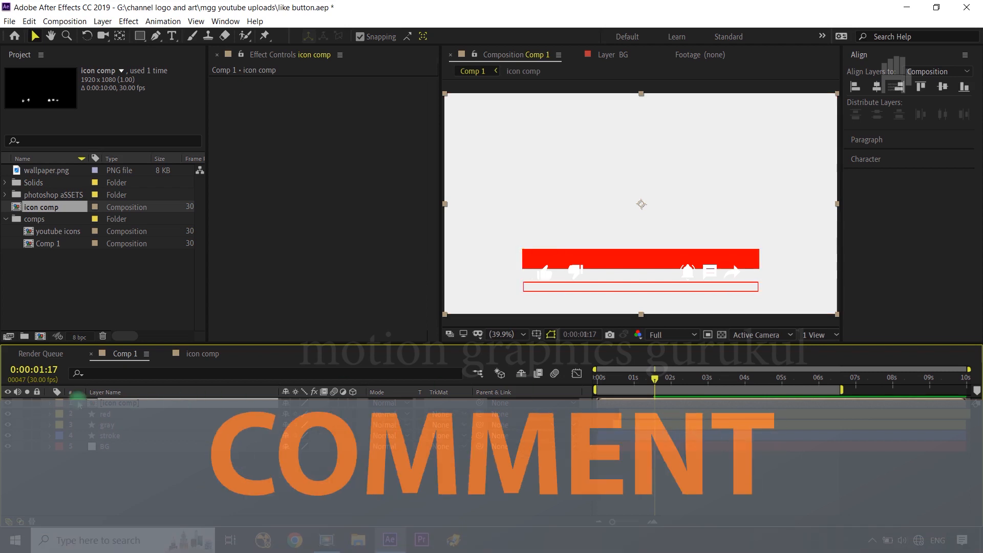
Step: Set the icon comp layer's label color to Fuchsia
{"action": "left_click", "coordinate": [59, 403]}
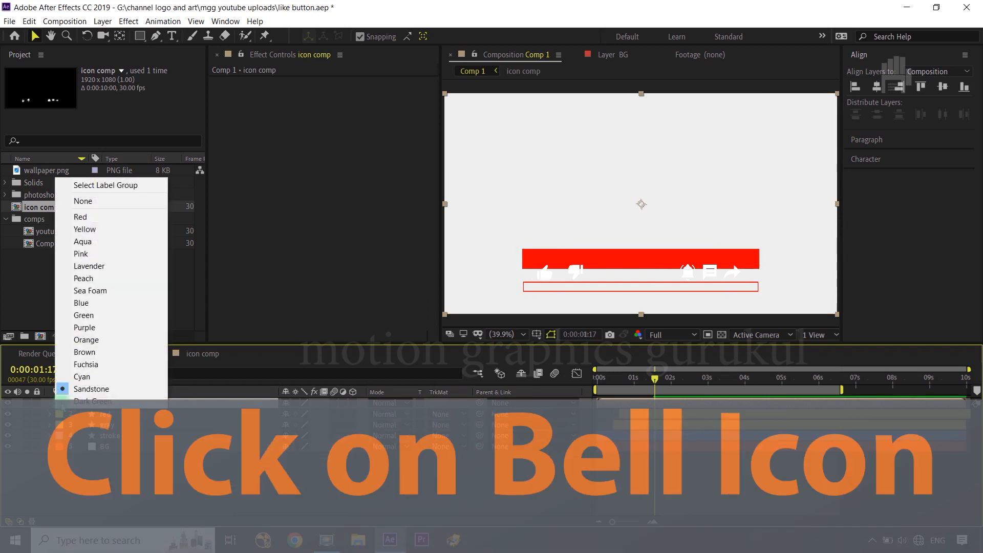
{"action": "left_click", "coordinate": [99, 367]}
{"action": "left_click", "coordinate": [149, 472]}
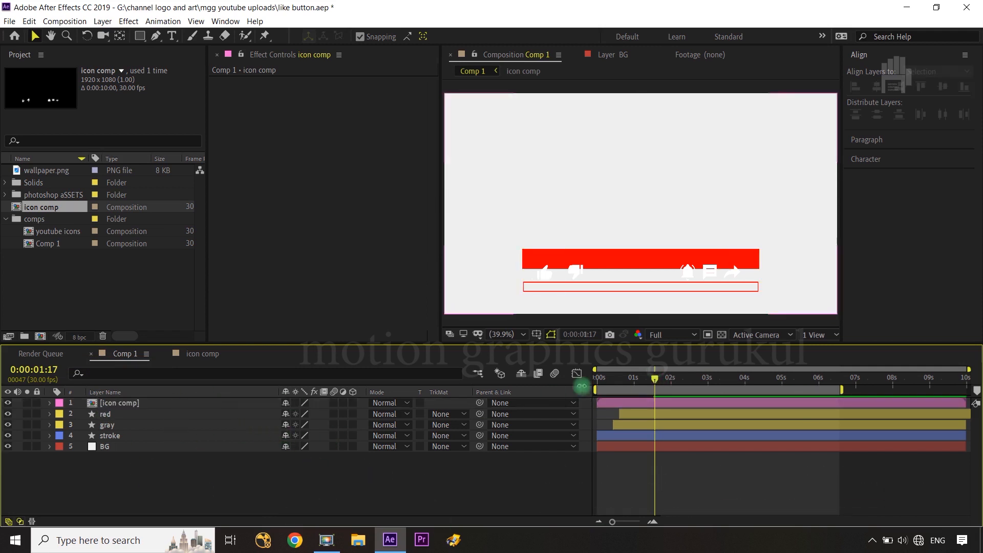
Step: Set the icon comp layer's label color to Yellow
{"action": "left_click", "coordinate": [59, 403]}
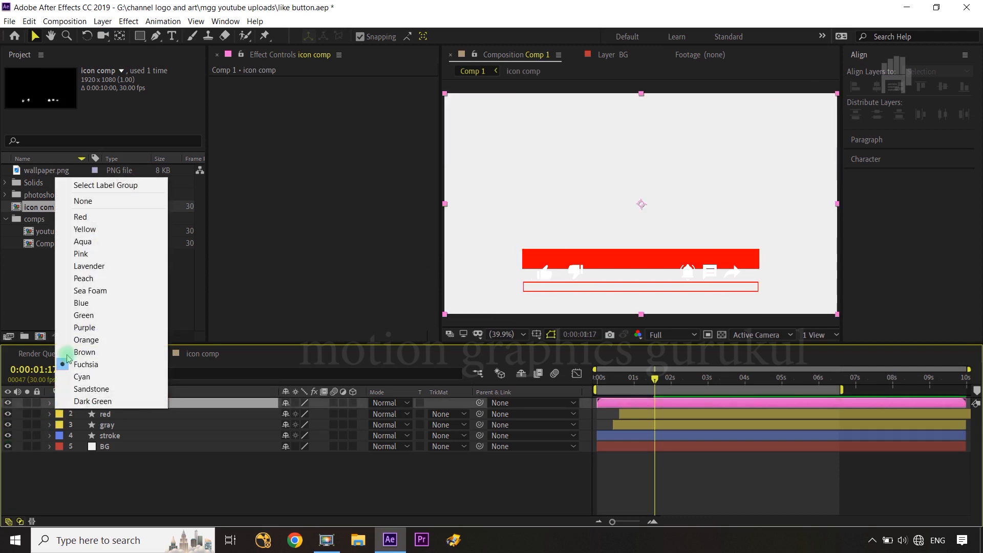
{"action": "left_click", "coordinate": [84, 228]}
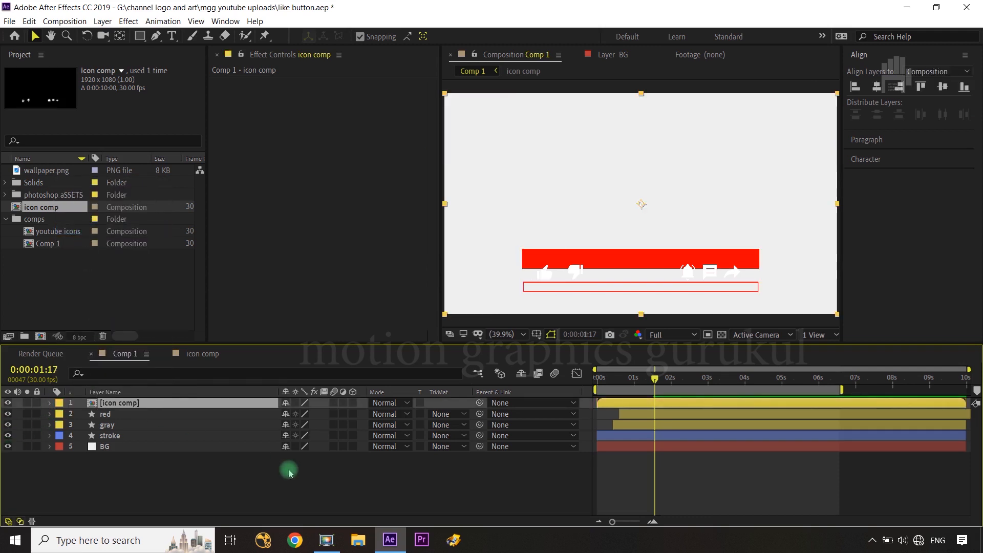
{"action": "left_click", "coordinate": [526, 485]}
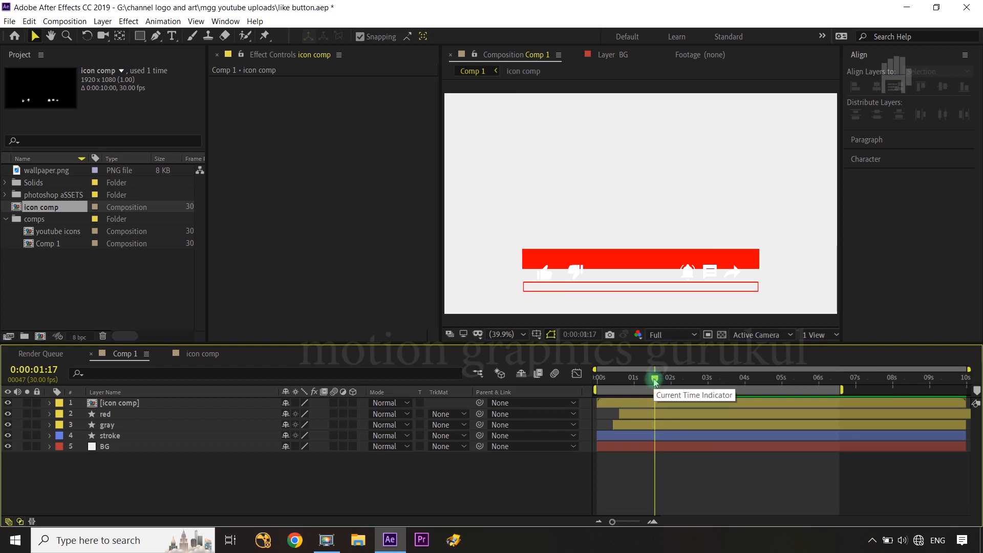
Step: Add a Position keyframe to the icon comp layer at 0:00:00:22
{"action": "left_click_drag", "start_coordinate": [655, 381], "coordinate": [627, 389]}
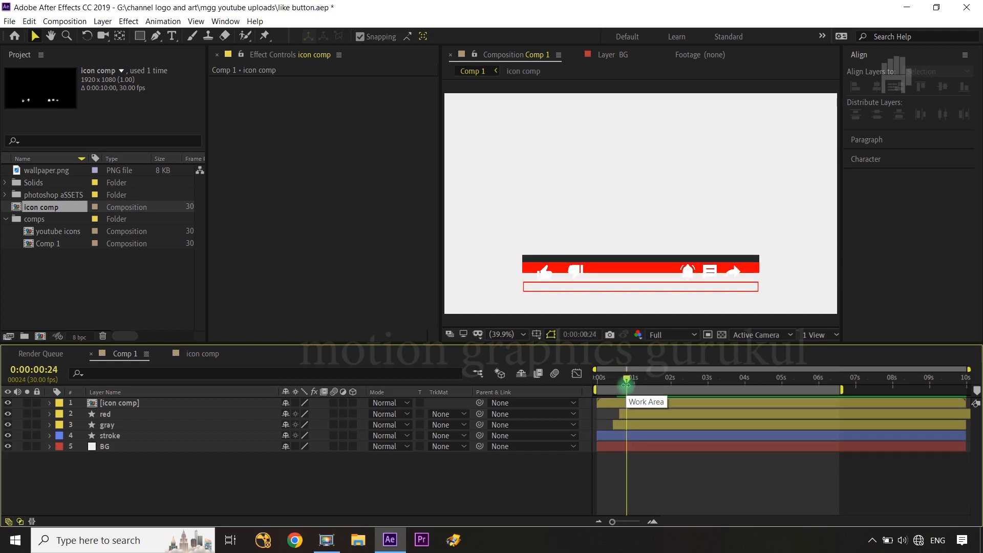
{"action": "key", "text": "ctrl+Left"}
{"action": "key", "text": "ctrl+Left"}
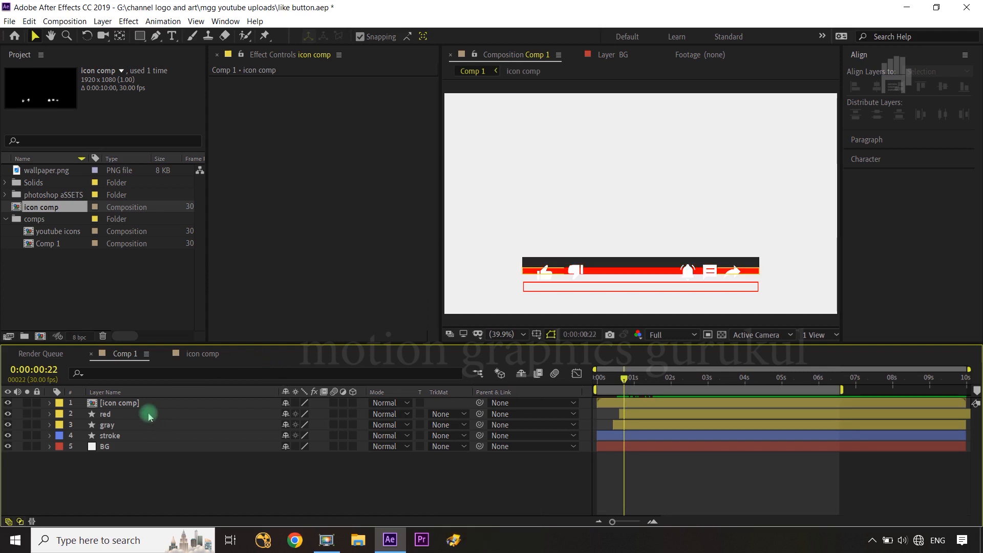
{"action": "left_click", "coordinate": [128, 404]}
{"action": "key", "text": "p"}
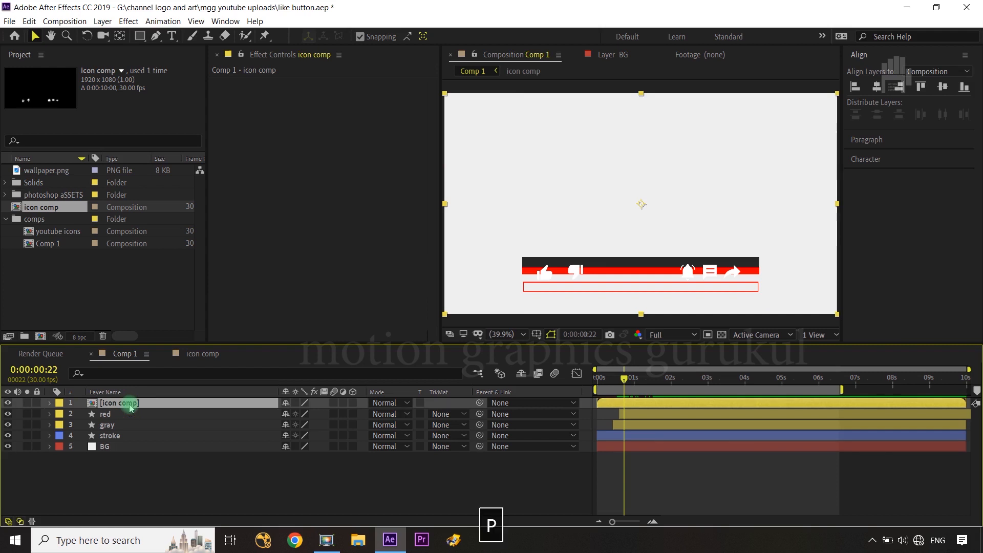
{"action": "left_click", "coordinate": [82, 414]}
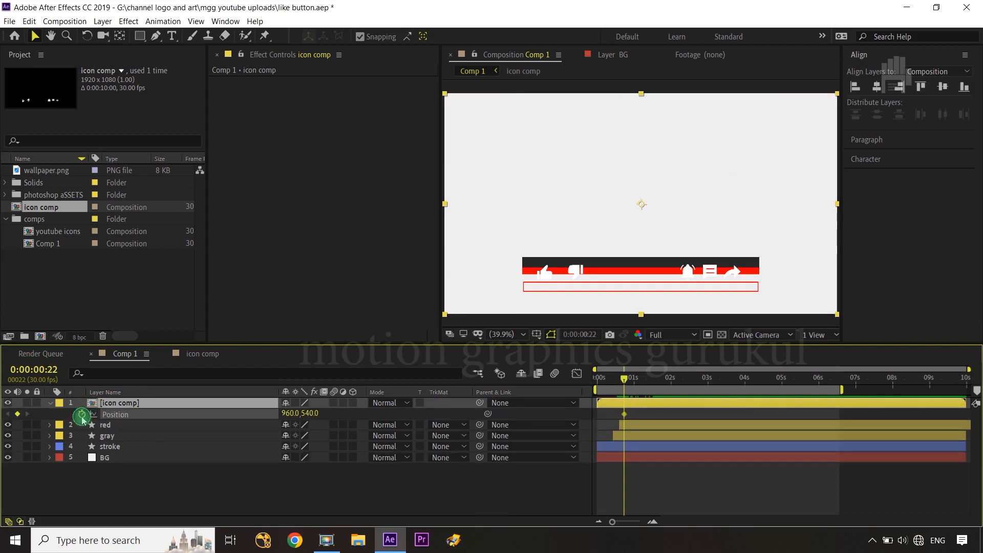
Step: At 0:00:01:17, raise the icon comp layer onto the red bar by setting its Position to 960, 474
{"action": "key", "text": "shift+Page_Down"}
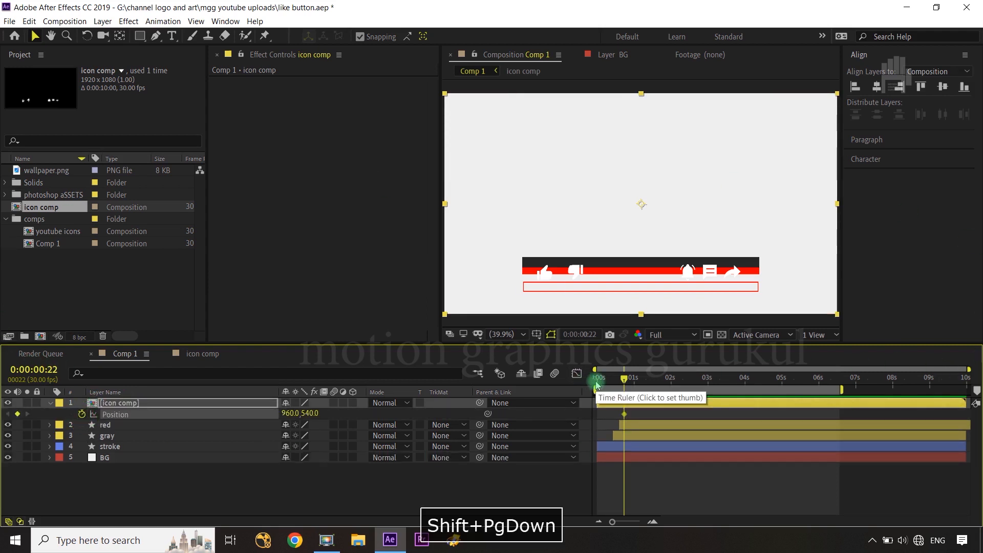
{"action": "key", "text": "shift+Page_Down"}
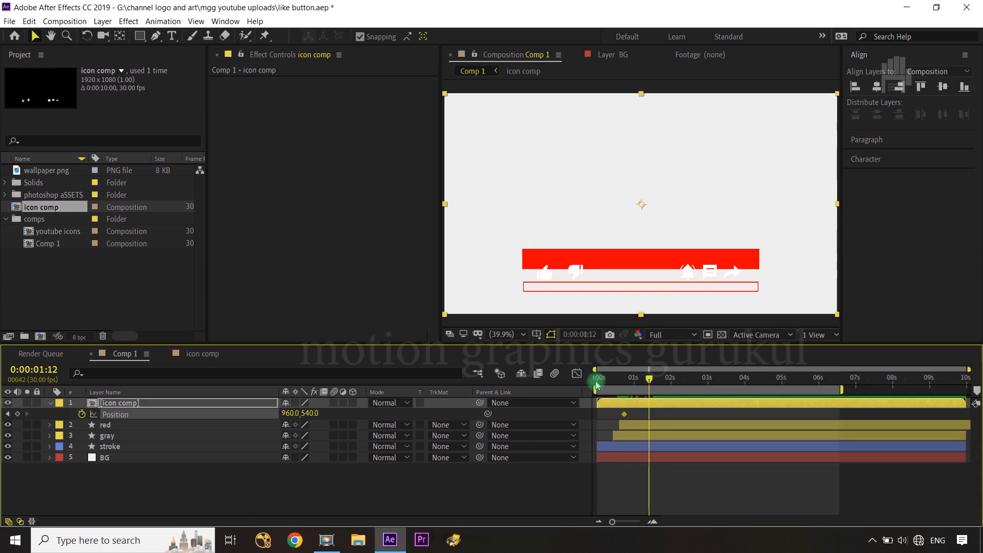
{"action": "key", "text": "shift+Page_Down"}
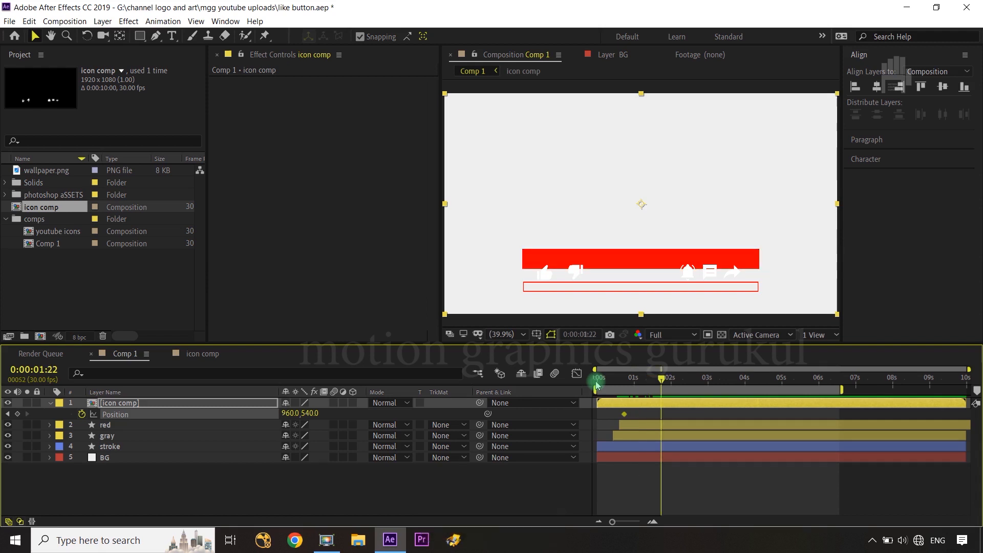
{"action": "key", "text": "ctrl+Left"}
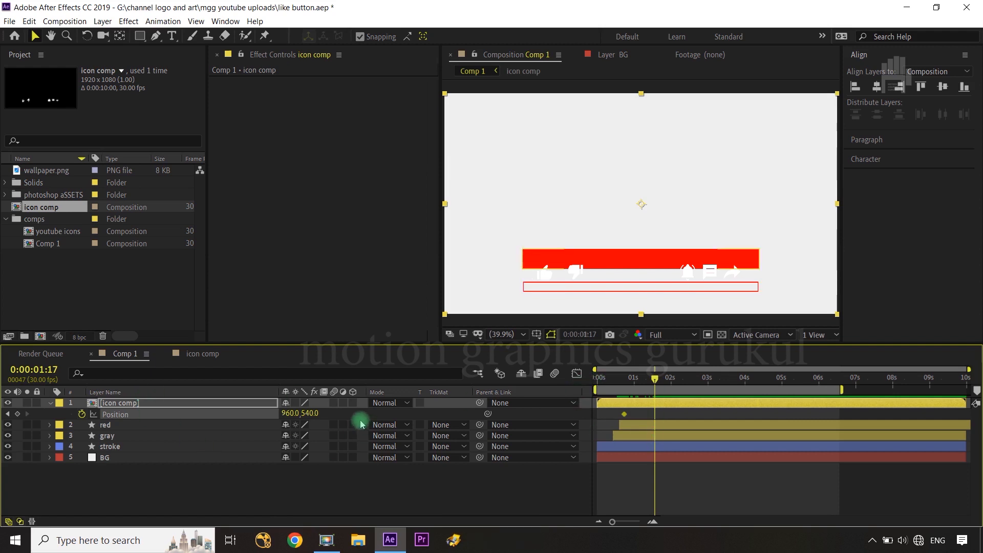
{"action": "left_click_drag", "start_coordinate": [312, 419], "coordinate": [258, 429]}
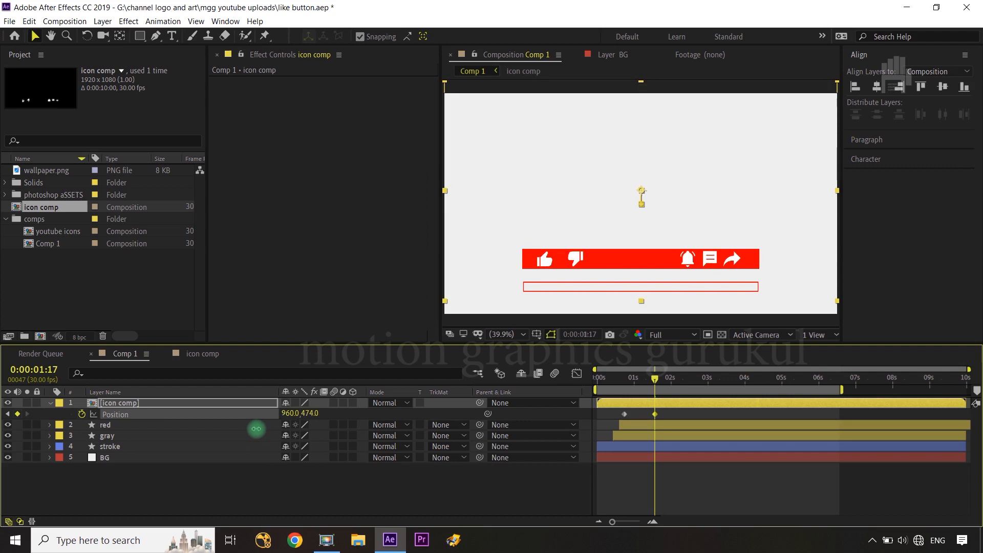
{"action": "left_click", "coordinate": [346, 498]}
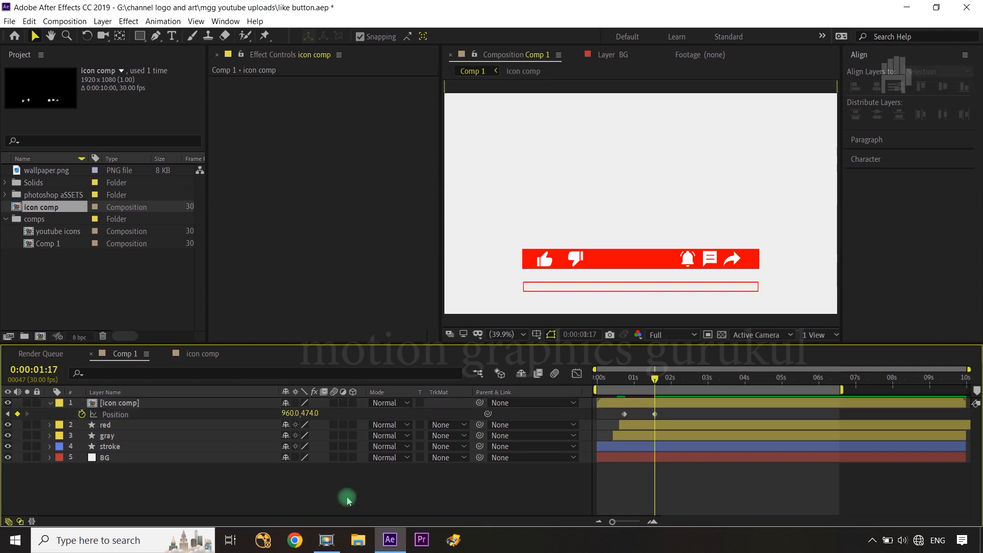
Step: Easy ease both icon comp Position keyframes and shape their speed graph to peak early with a long slow finish
{"action": "left_click", "coordinate": [146, 405]}
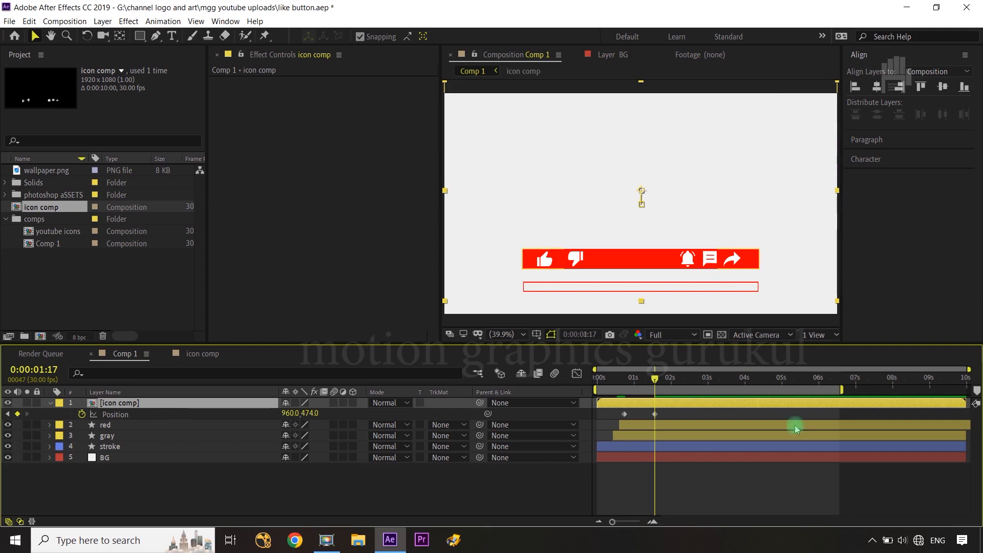
{"action": "left_click_drag", "start_coordinate": [668, 419], "coordinate": [621, 421]}
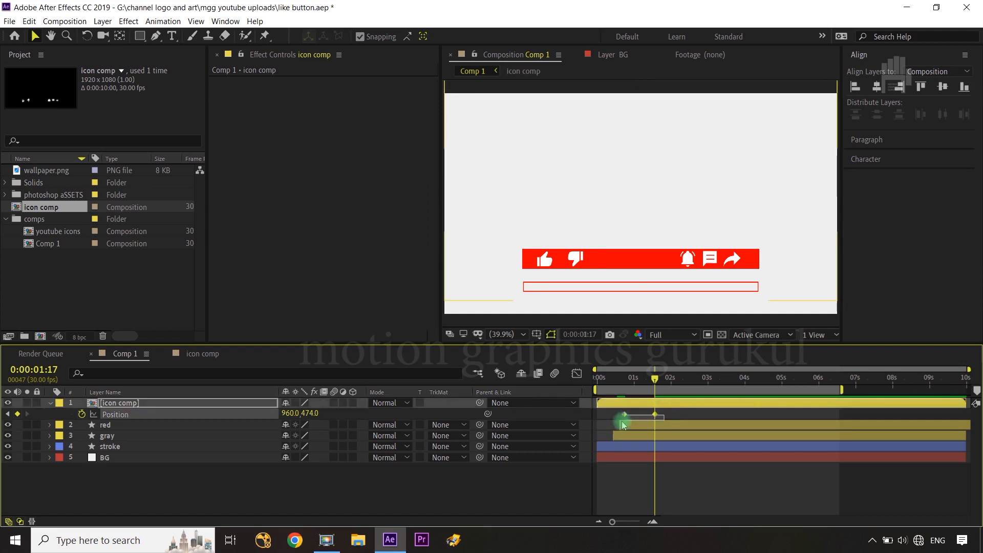
{"action": "key", "text": "F9"}
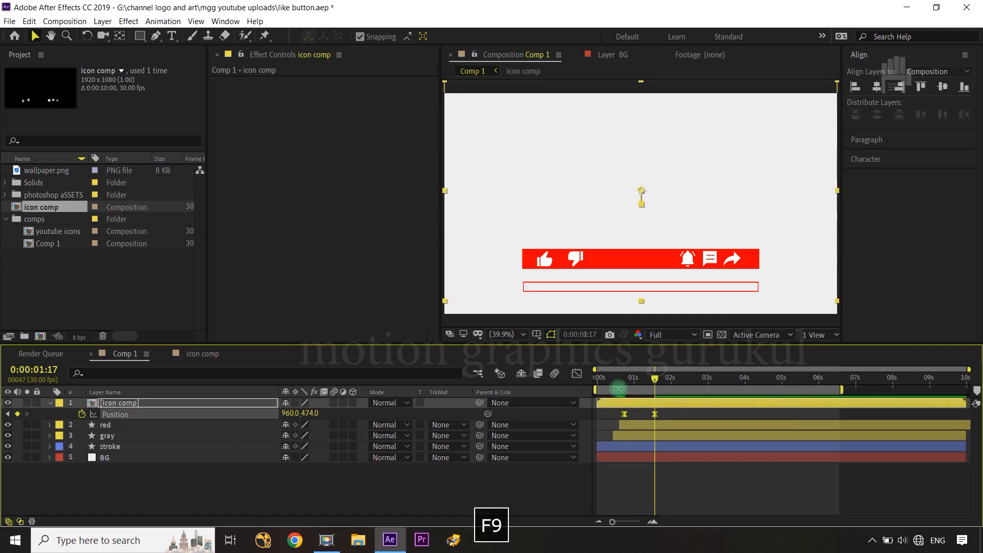
{"action": "left_click", "coordinate": [577, 374]}
{"action": "left_click_drag", "start_coordinate": [684, 436], "coordinate": [634, 468]}
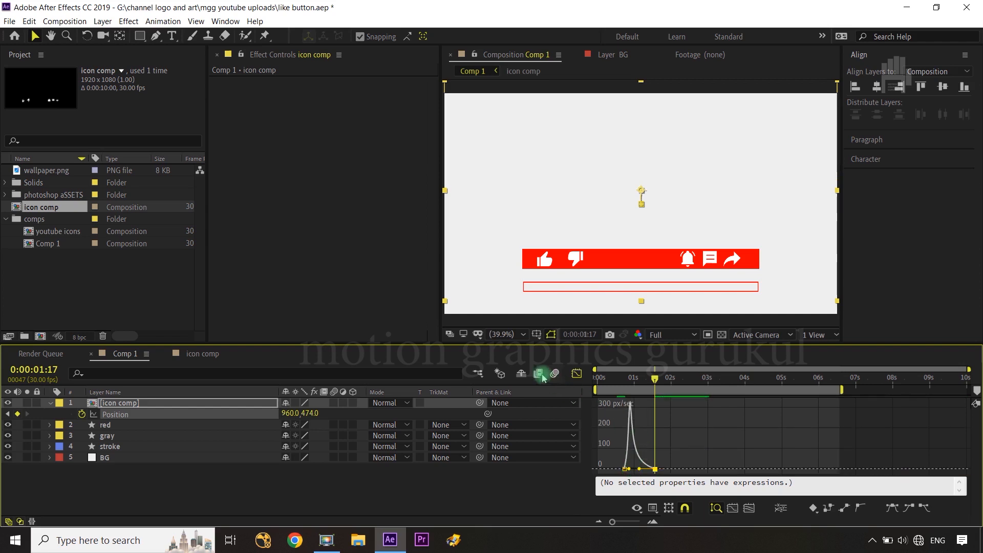
{"action": "left_click", "coordinate": [576, 376]}
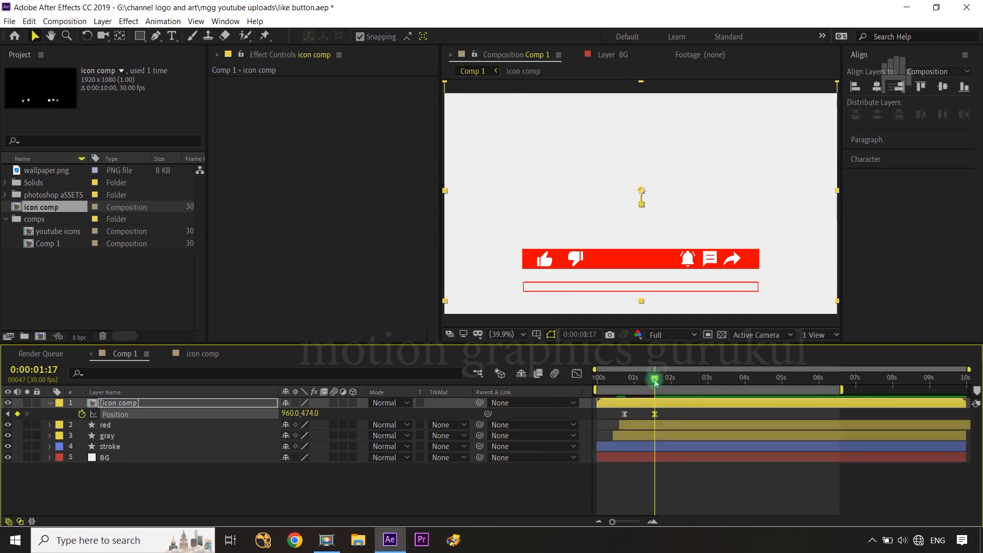
Step: Trim the icon comp layer's in point to 0:00:00:24
{"action": "left_click_drag", "start_coordinate": [656, 383], "coordinate": [624, 384]}
{"action": "key", "text": "ctrl+Right"}
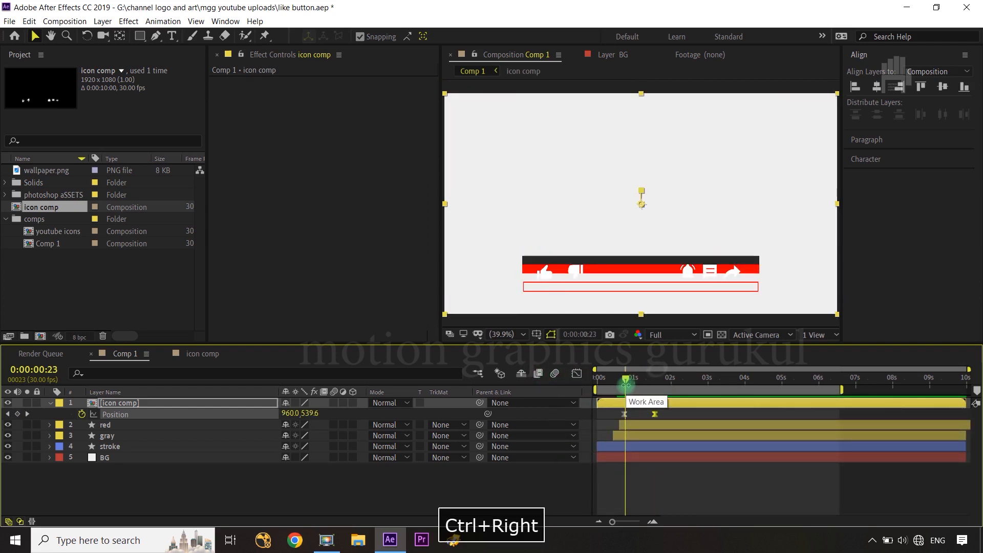
{"action": "key", "text": "ctrl+Right"}
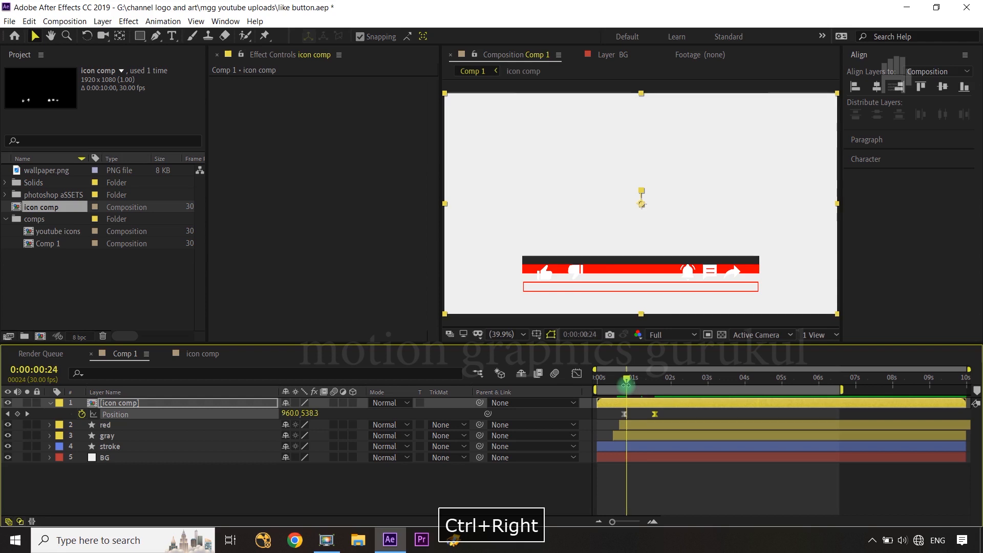
{"action": "left_click", "coordinate": [214, 406]}
{"action": "key", "text": "alt+bracketleft"}
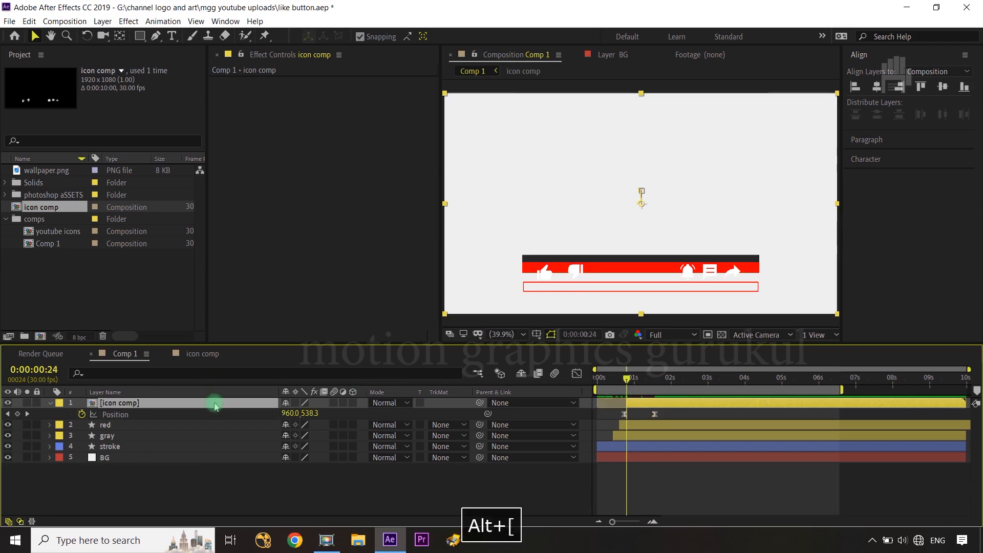
{"action": "left_click", "coordinate": [364, 503]}
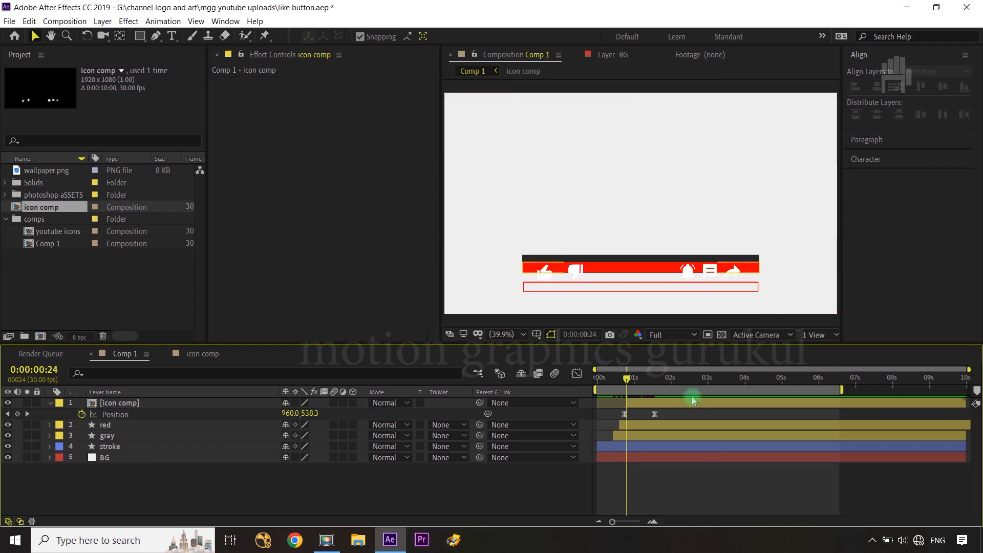
Step: Apply the Set Matte effect to the icon comp layer, taking the matte from the red layer
{"action": "mouse_move", "coordinate": [627, 382]}
{"action": "left_mouse_down"}
{"action": "mouse_move", "coordinate": [614, 384]}
{"action": "mouse_move", "coordinate": [639, 387]}
{"action": "mouse_move", "coordinate": [614, 388]}
{"action": "mouse_move", "coordinate": [631, 386]}
{"action": "left_mouse_up"}
{"action": "left_click", "coordinate": [547, 274]}
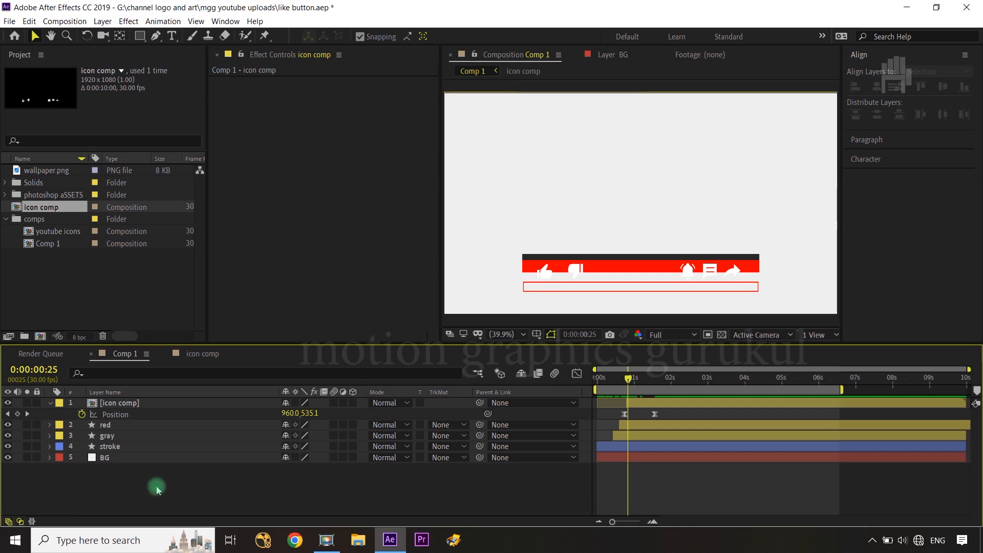
{"action": "left_click", "coordinate": [128, 404]}
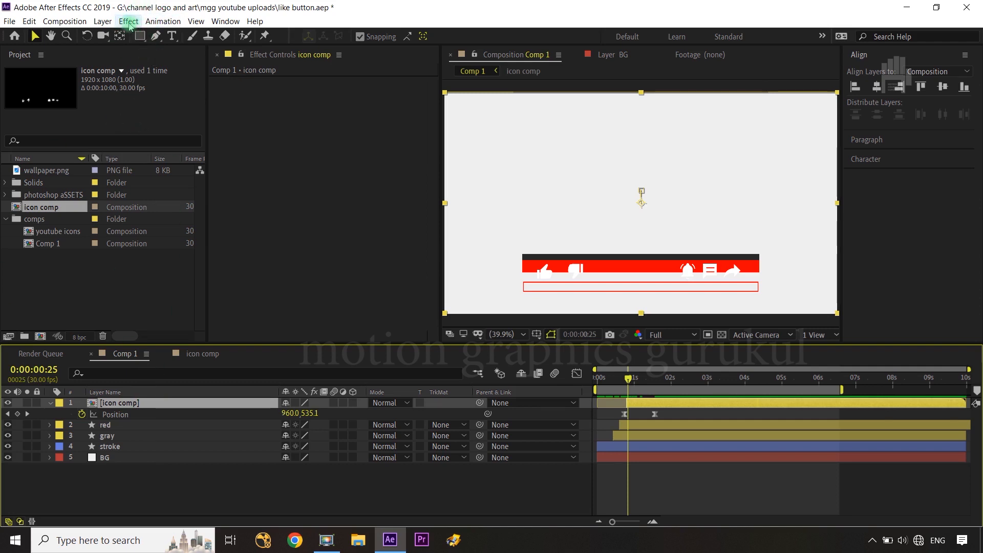
{"action": "left_click", "coordinate": [129, 24]}
{"action": "mouse_move", "coordinate": [170, 142]}
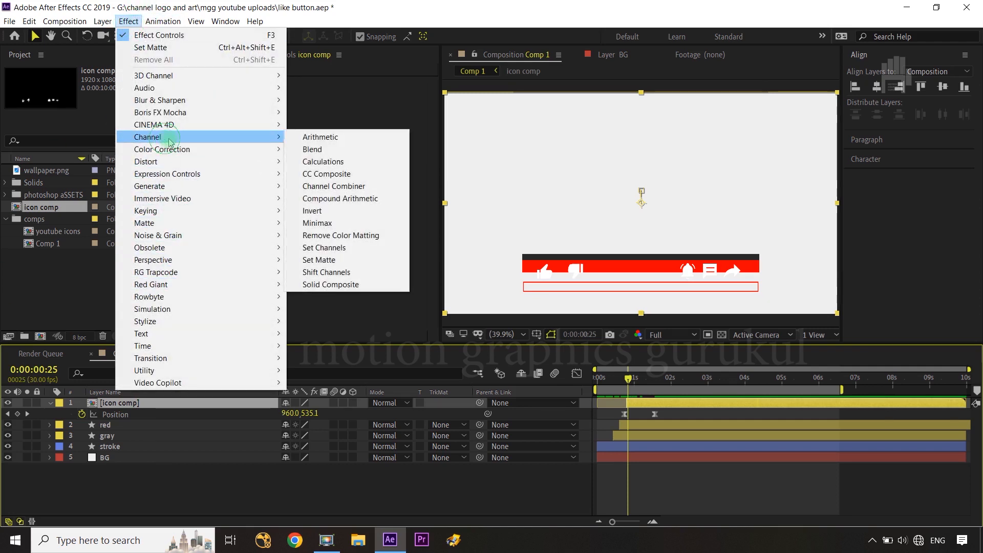
{"action": "left_click", "coordinate": [323, 260]}
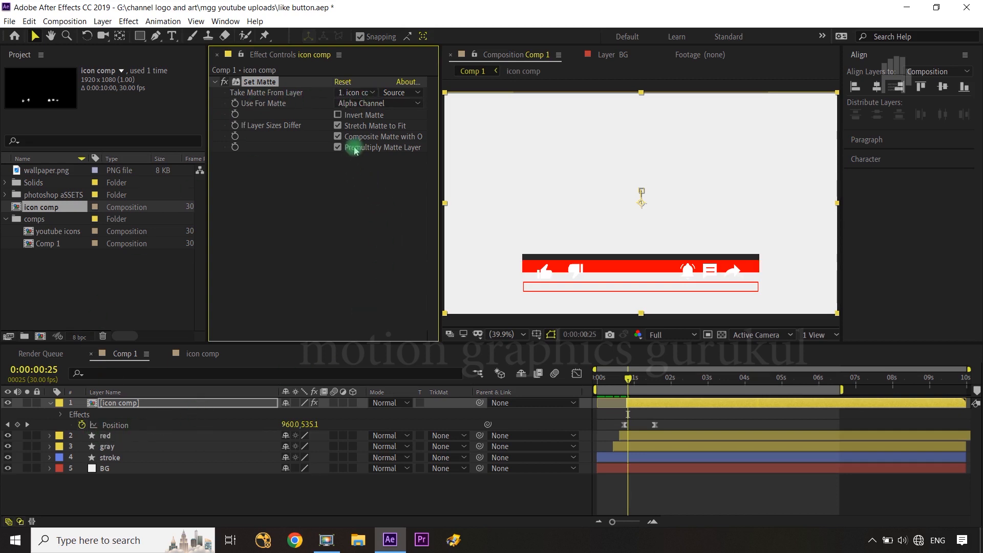
{"action": "left_click", "coordinate": [357, 93]}
{"action": "left_click", "coordinate": [376, 135]}
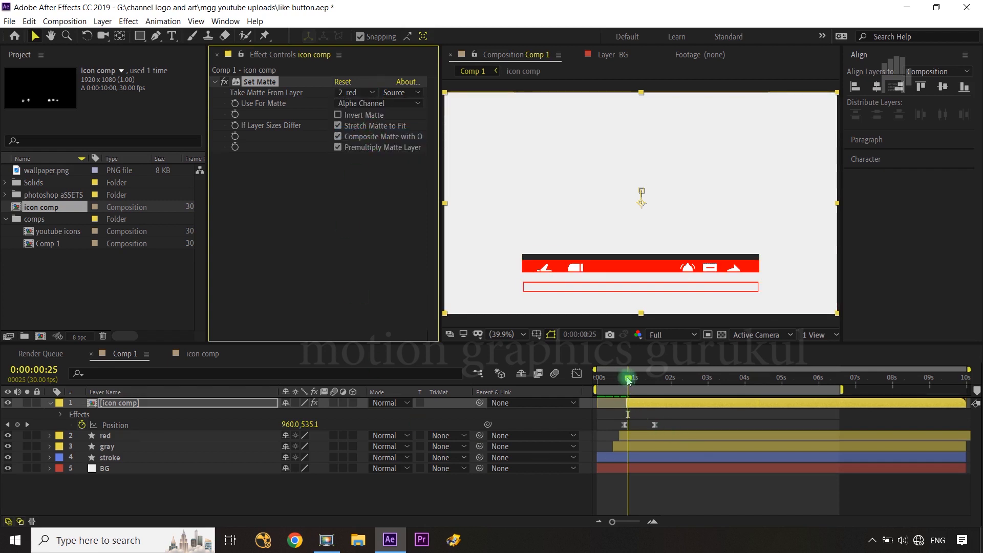
Step: Enable Collapse Transformations on the icon comp layer and check the icons' rise between the Position keyframes
{"action": "left_click_drag", "start_coordinate": [628, 380], "coordinate": [655, 383]}
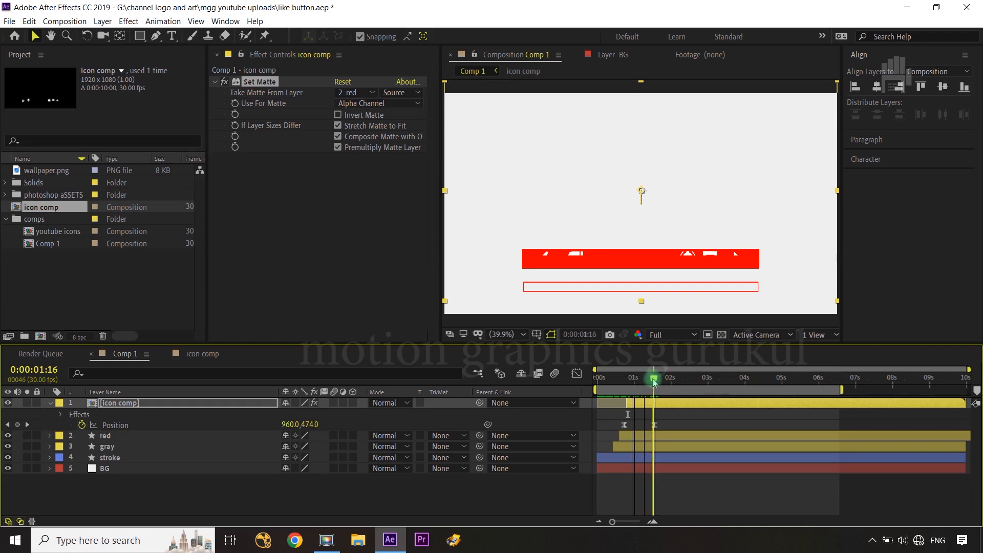
{"action": "left_click", "coordinate": [153, 404]}
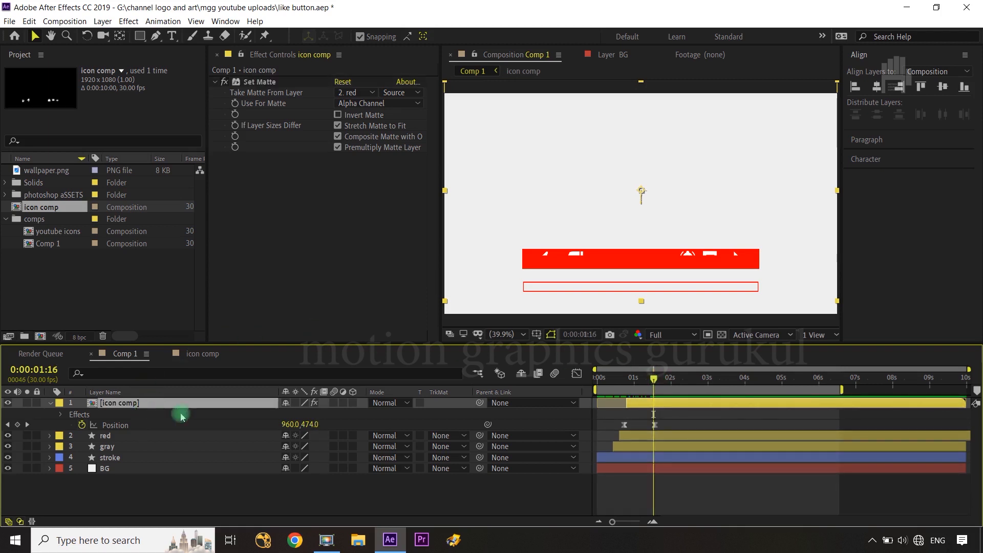
{"action": "left_click", "coordinate": [296, 403]}
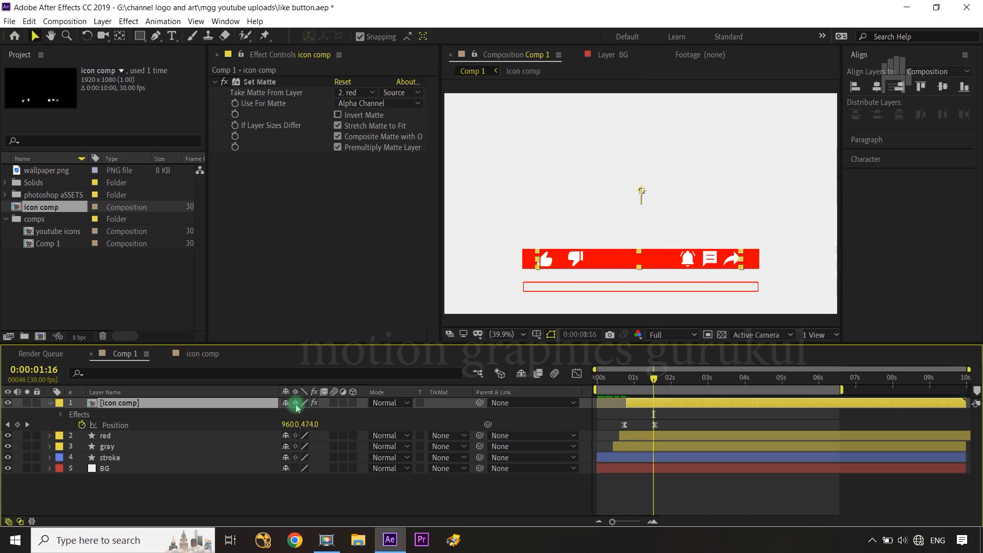
{"action": "left_click_drag", "start_coordinate": [655, 378], "coordinate": [633, 384]}
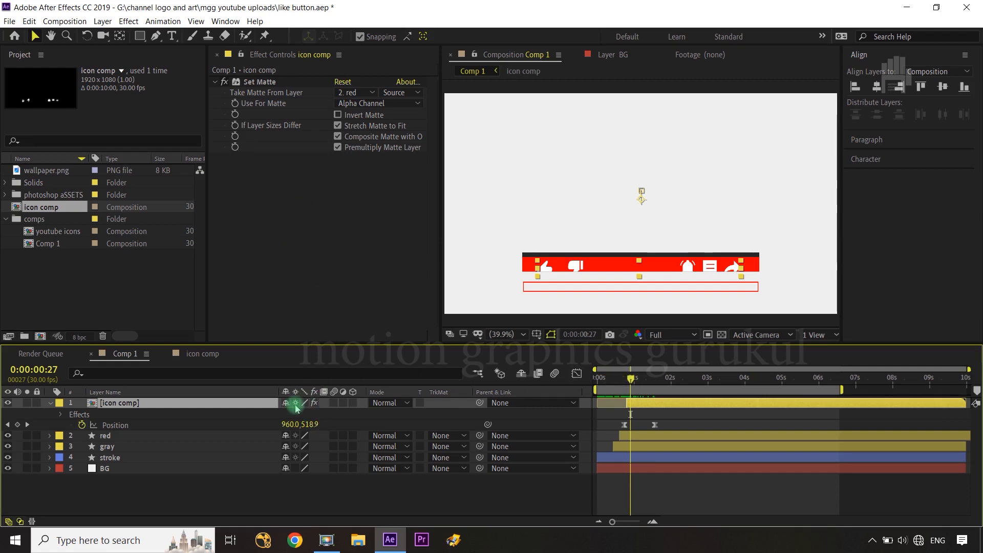
{"action": "left_click_drag", "start_coordinate": [633, 388], "coordinate": [660, 383]}
{"action": "left_click", "coordinate": [436, 485]}
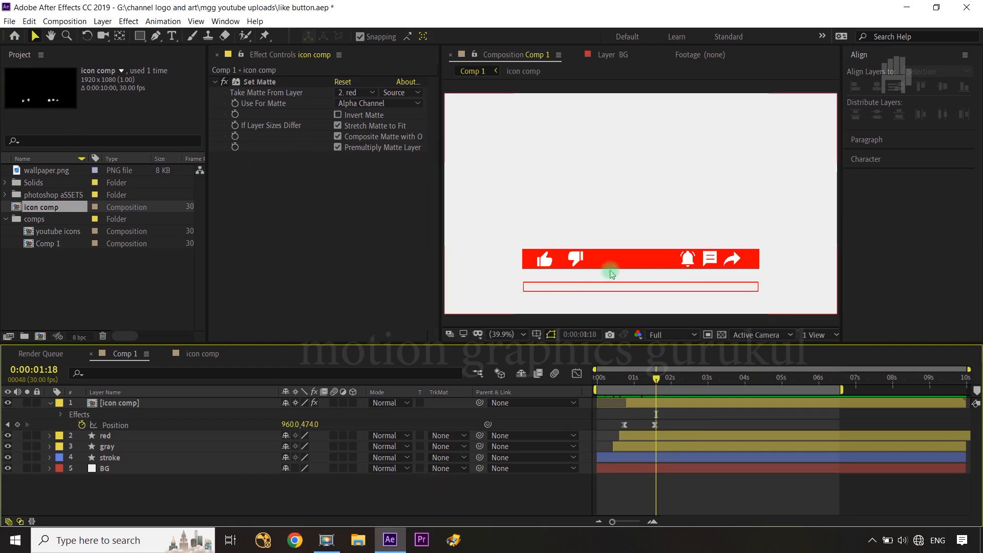
Step: Add a text layer reading SUBSCRIBE over the red bar
{"action": "left_click", "coordinate": [172, 36]}
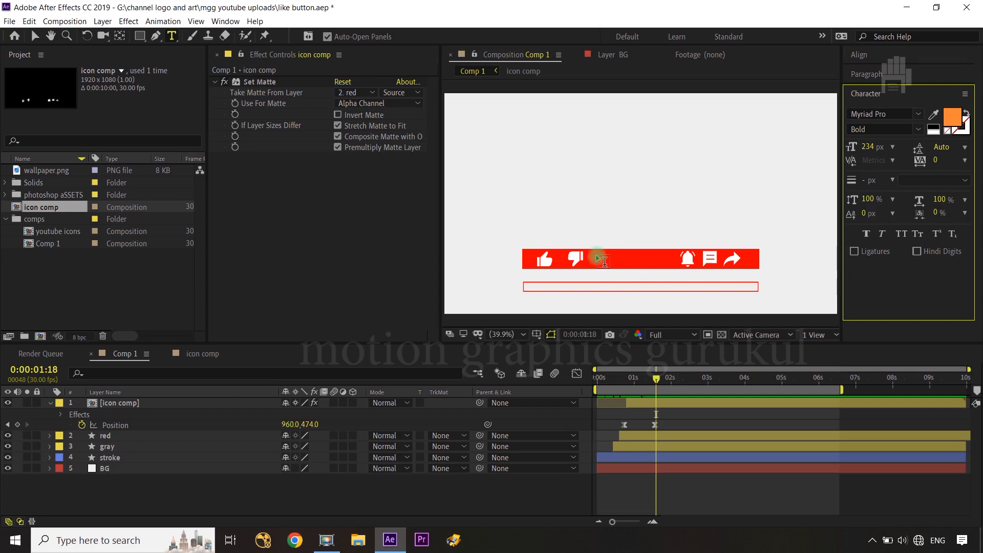
{"action": "left_click", "coordinate": [439, 505]}
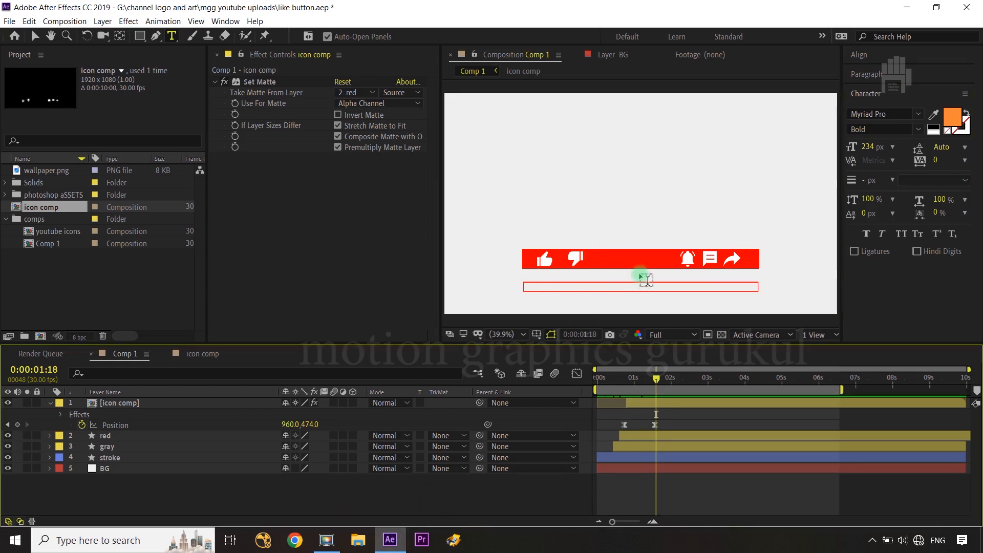
{"action": "left_click", "coordinate": [598, 258]}
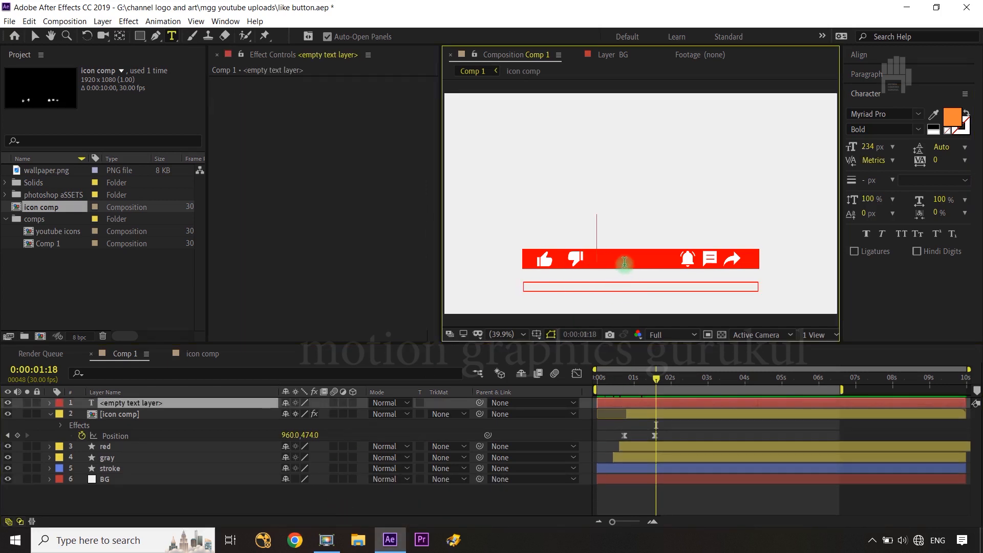
{"action": "type", "text": "SUBSCR"}
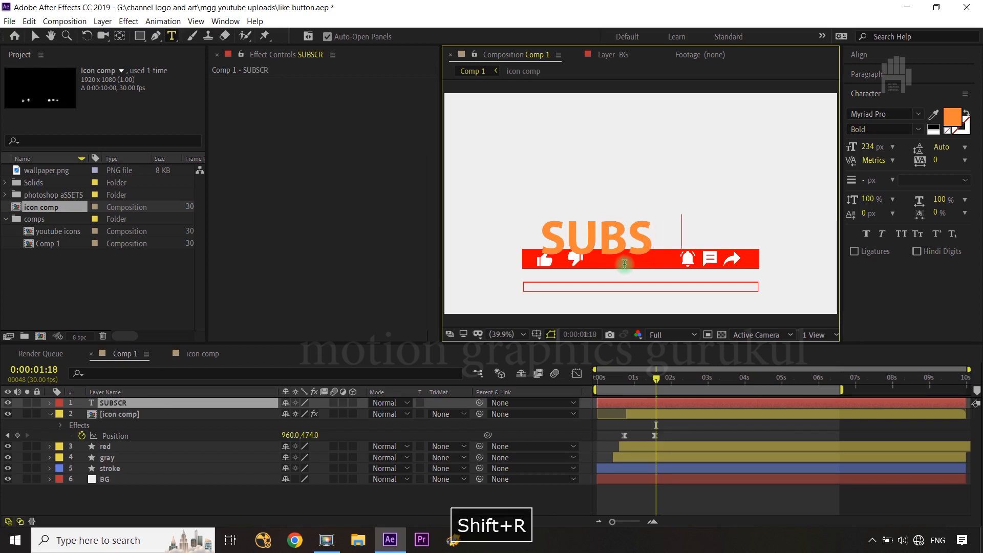
{"action": "type", "text": "IBE"}
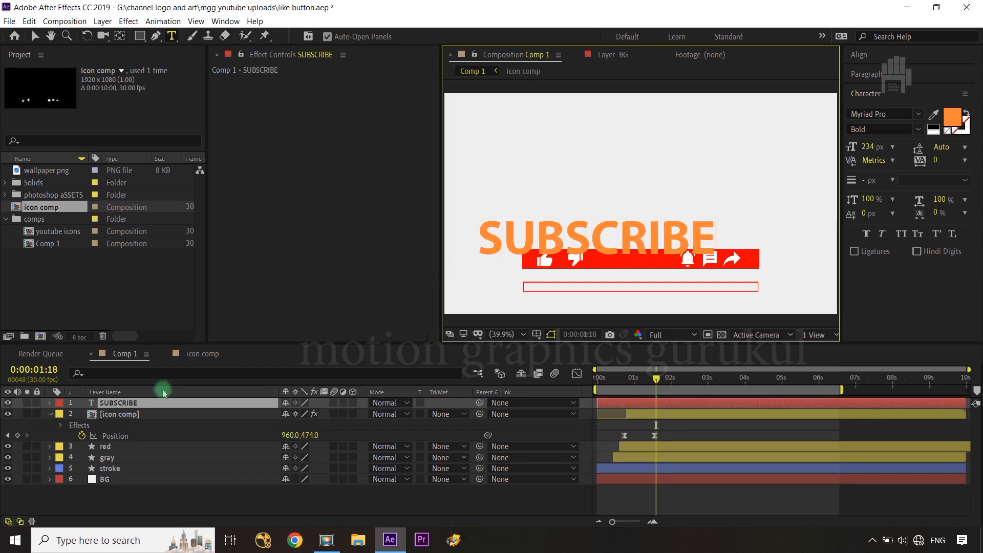
Step: Set the SUBSCRIBE text's fill color to white
{"action": "double_click", "coordinate": [152, 404]}
{"action": "left_click", "coordinate": [959, 113]}
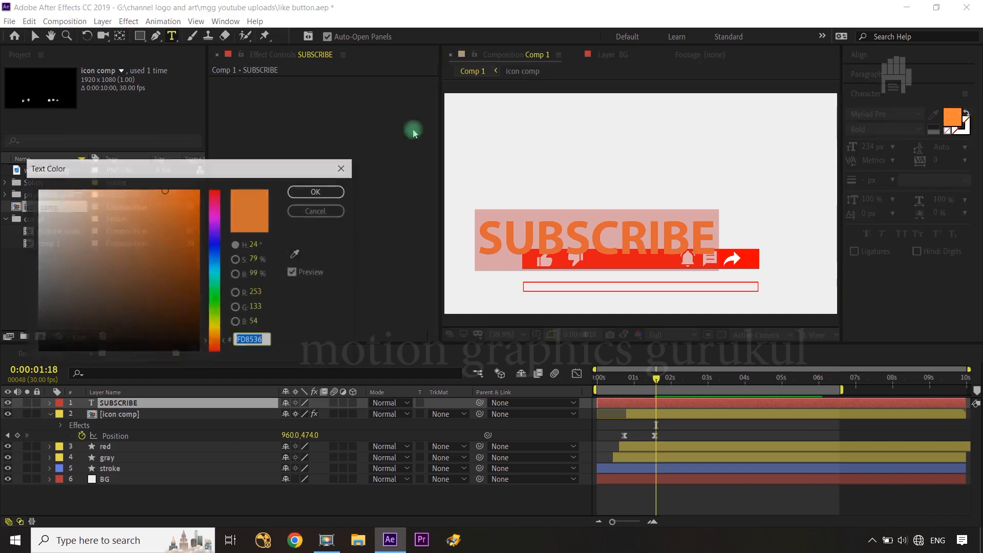
{"action": "left_click_drag", "start_coordinate": [60, 208], "coordinate": [3, 162]}
{"action": "left_click", "coordinate": [301, 196]}
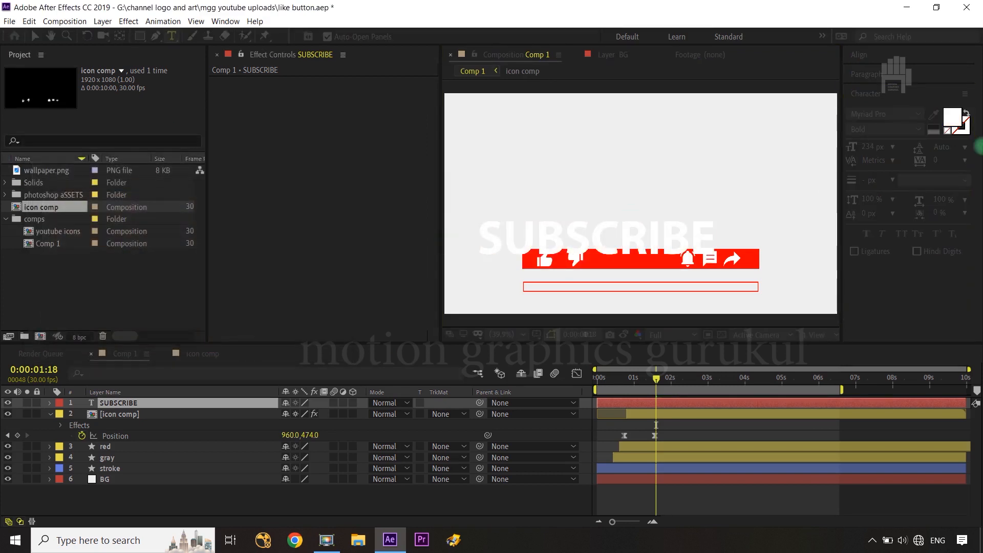
Step: Set the SUBSCRIBE text to the Regular font style at 78 px
{"action": "left_click", "coordinate": [917, 129]}
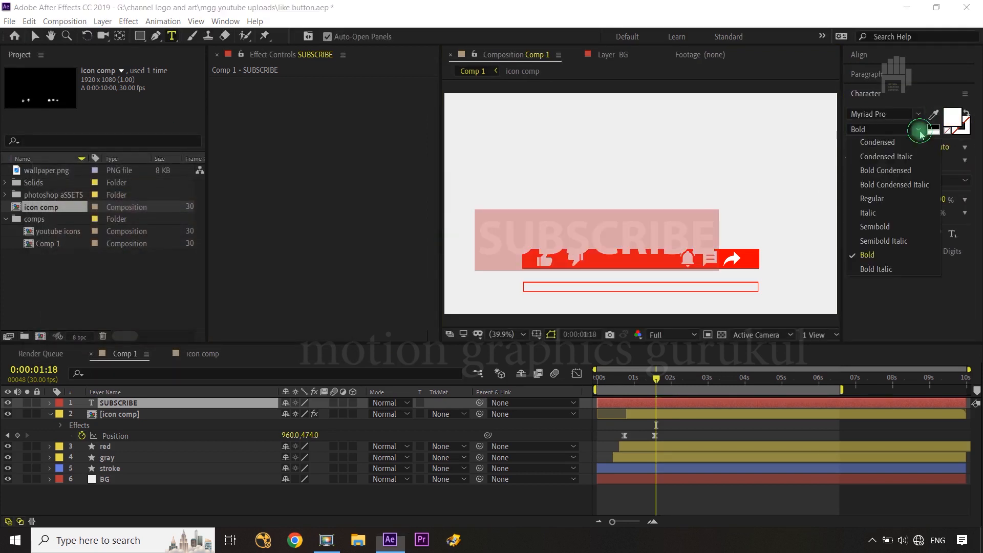
{"action": "left_click", "coordinate": [874, 199]}
{"action": "left_click_drag", "start_coordinate": [877, 151], "coordinate": [748, 132]}
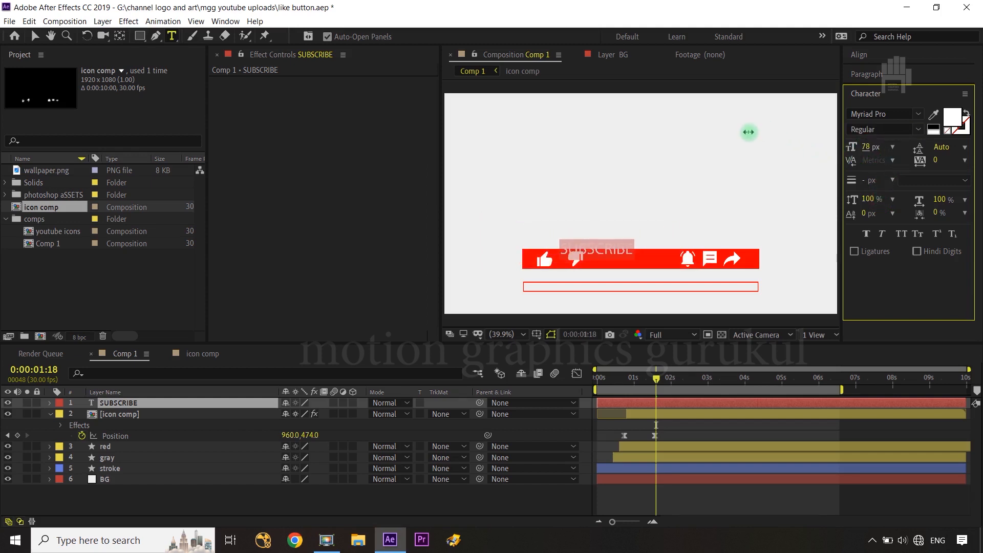
Step: Center the SUBSCRIBE text's anchor point and move the text onto the red bar between the thumbs-down and bell icons
{"action": "left_click", "coordinate": [859, 54]}
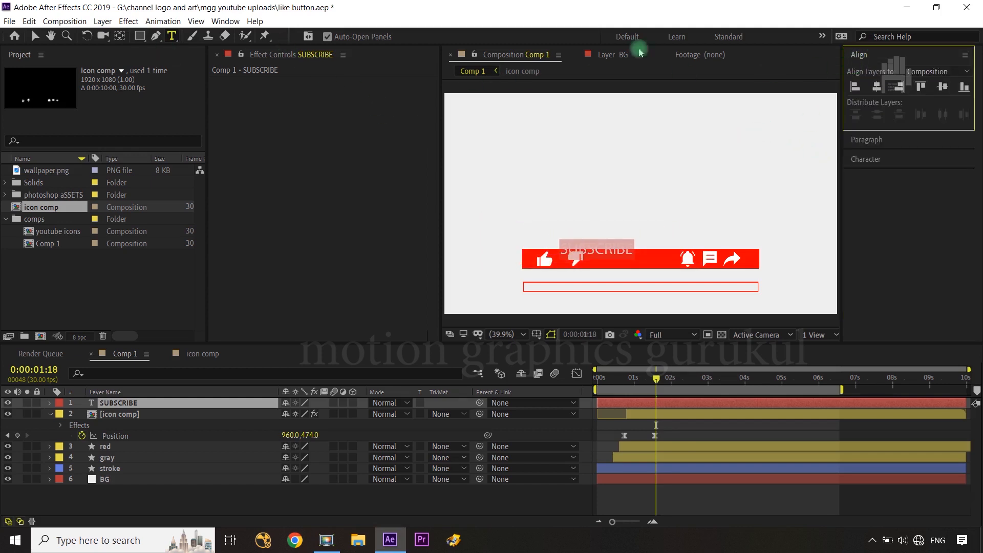
{"action": "left_click", "coordinate": [120, 37]}
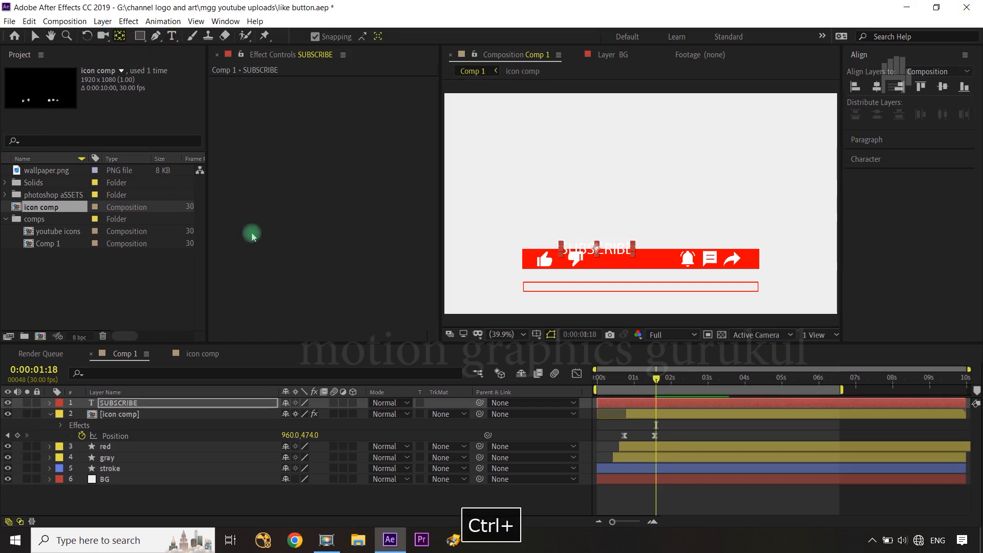
{"action": "left_click", "coordinate": [598, 266]}
{"action": "key", "text": "v"}
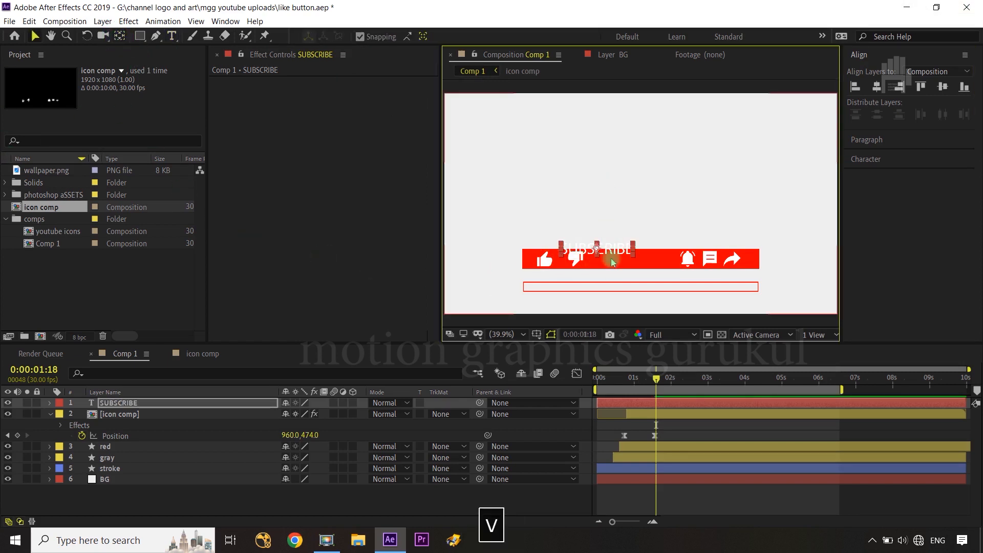
{"action": "left_click_drag", "start_coordinate": [609, 256], "coordinate": [638, 258]}
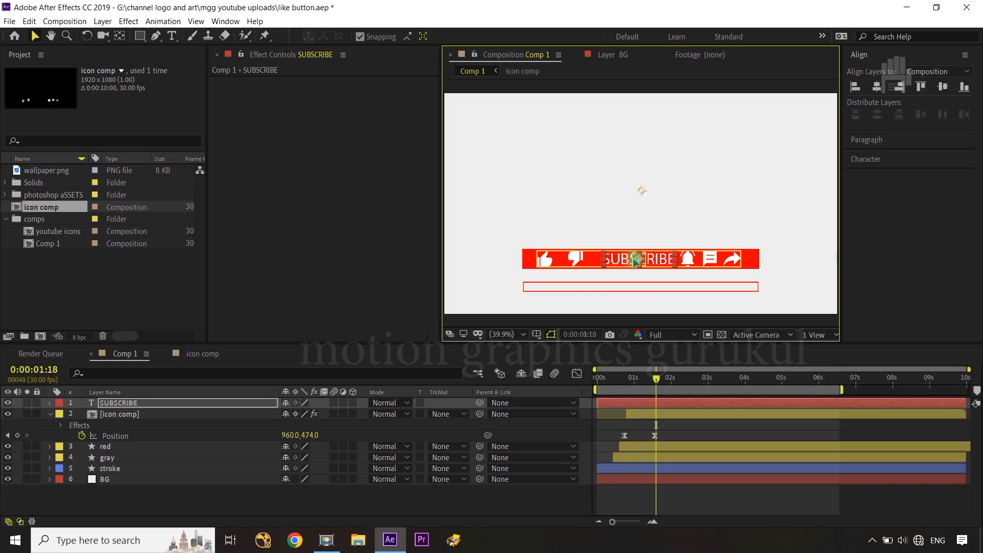
{"action": "left_click", "coordinate": [475, 497]}
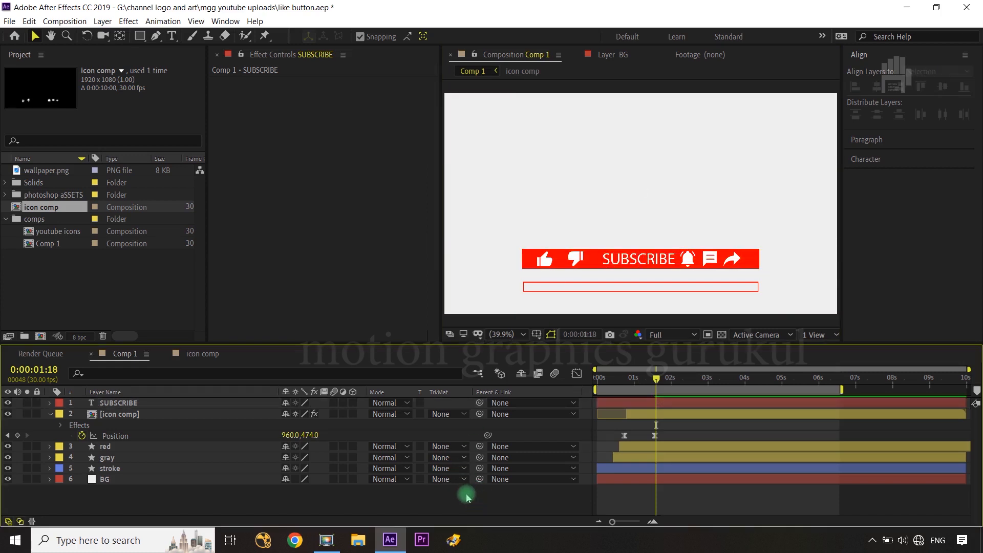
{"action": "double_click", "coordinate": [131, 407]}
{"action": "type", "text": "ss"}
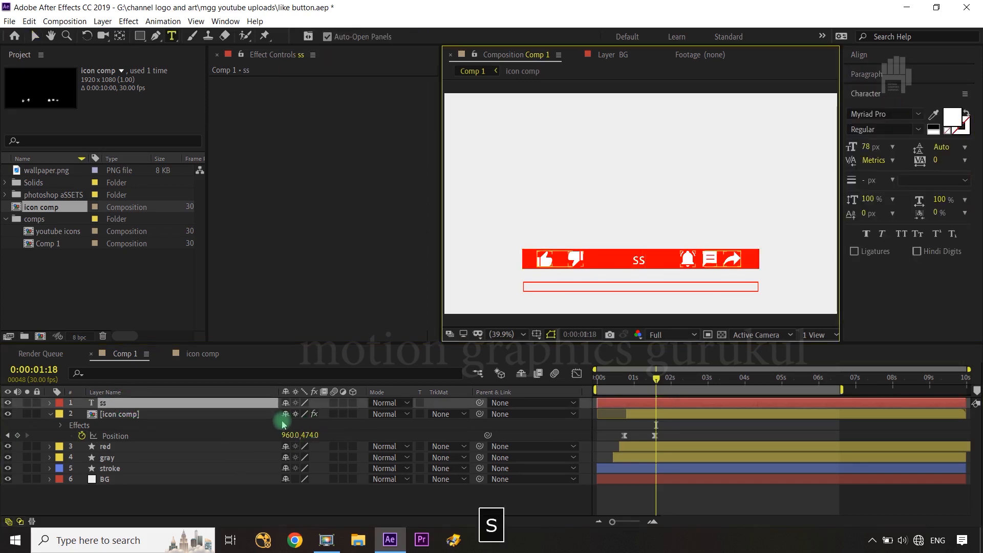
{"action": "key", "text": "ctrl+z"}
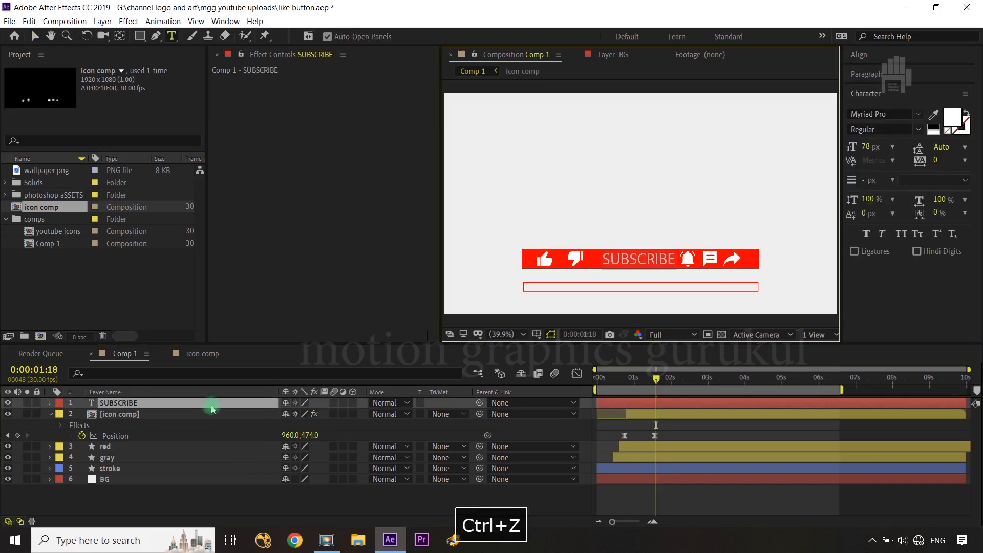
Step: Scale the SUBSCRIBE text layer to 89%
{"action": "left_click", "coordinate": [211, 408]}
{"action": "key", "text": "s"}
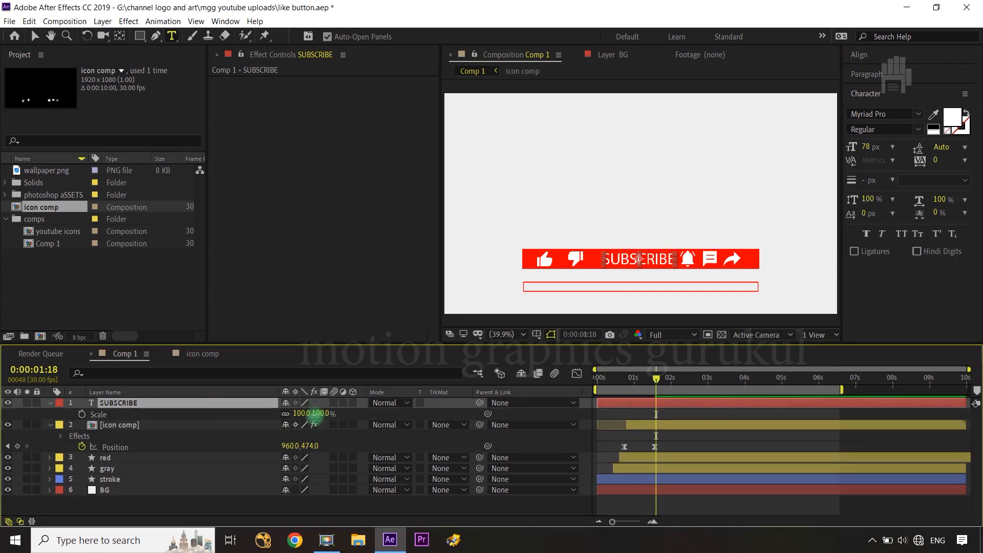
{"action": "left_click_drag", "start_coordinate": [316, 413], "coordinate": [312, 413]}
{"action": "left_click", "coordinate": [386, 416]}
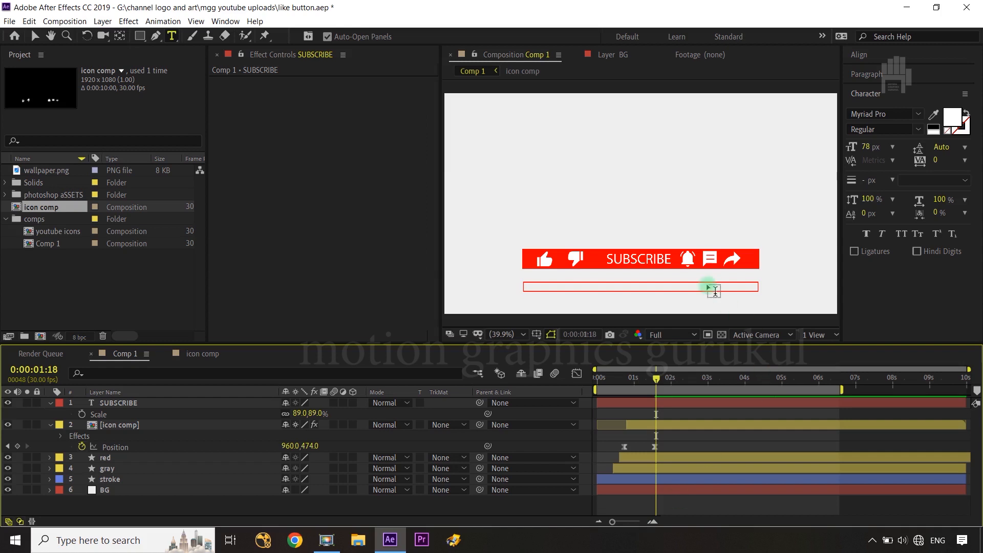
{"action": "key", "text": "v"}
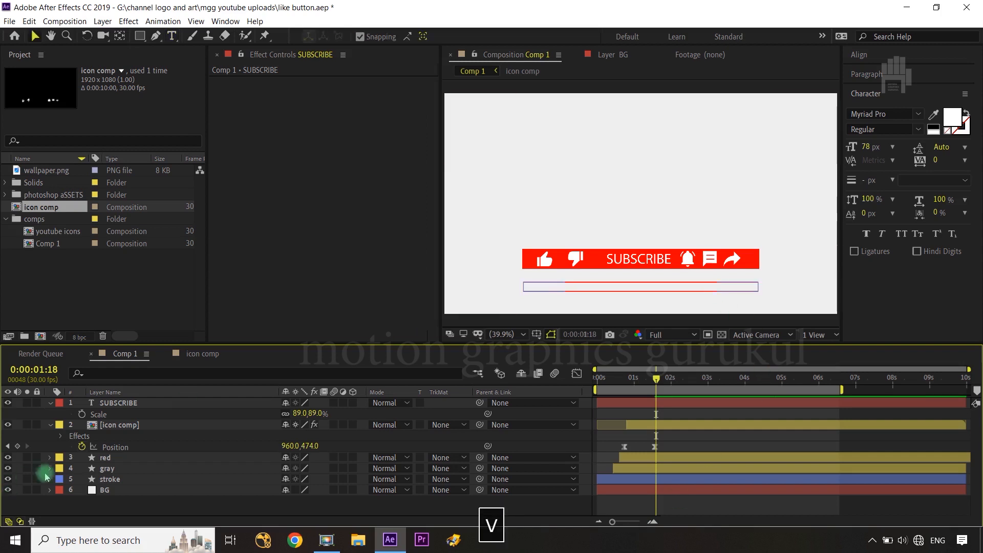
Step: Set the SUBSCRIBE text's font style to Bold
{"action": "left_click", "coordinate": [137, 403]}
{"action": "key", "text": "ctrl+t"}
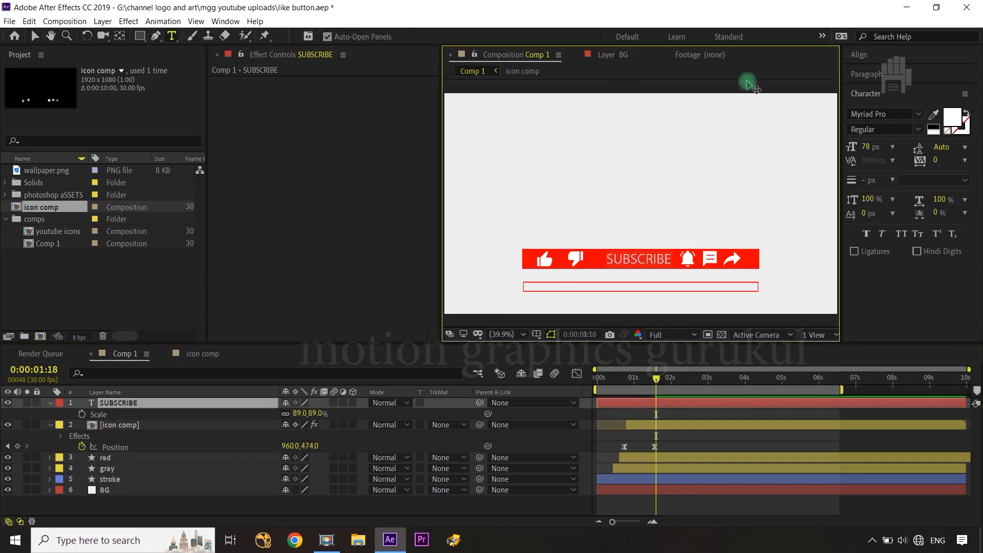
{"action": "left_click", "coordinate": [918, 128]}
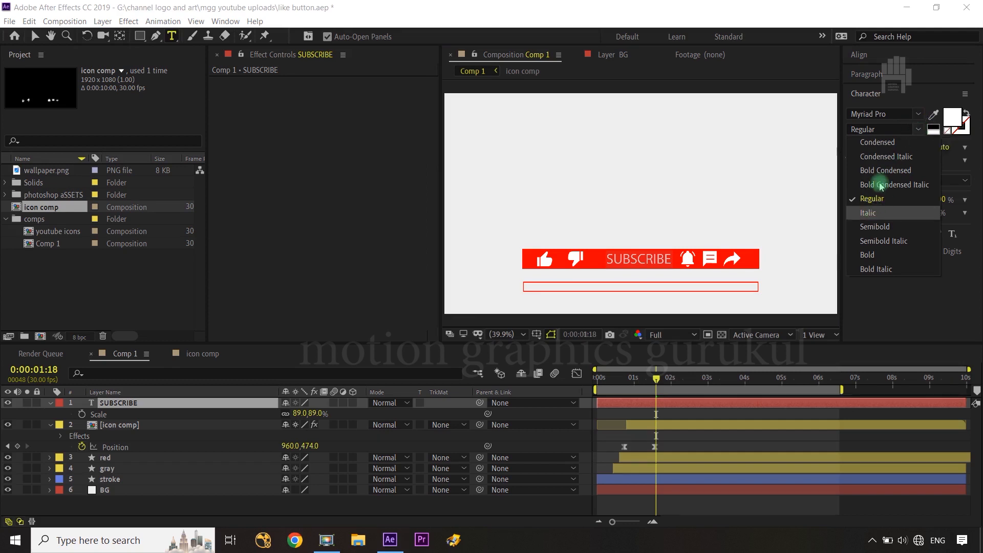
{"action": "left_click", "coordinate": [867, 255]}
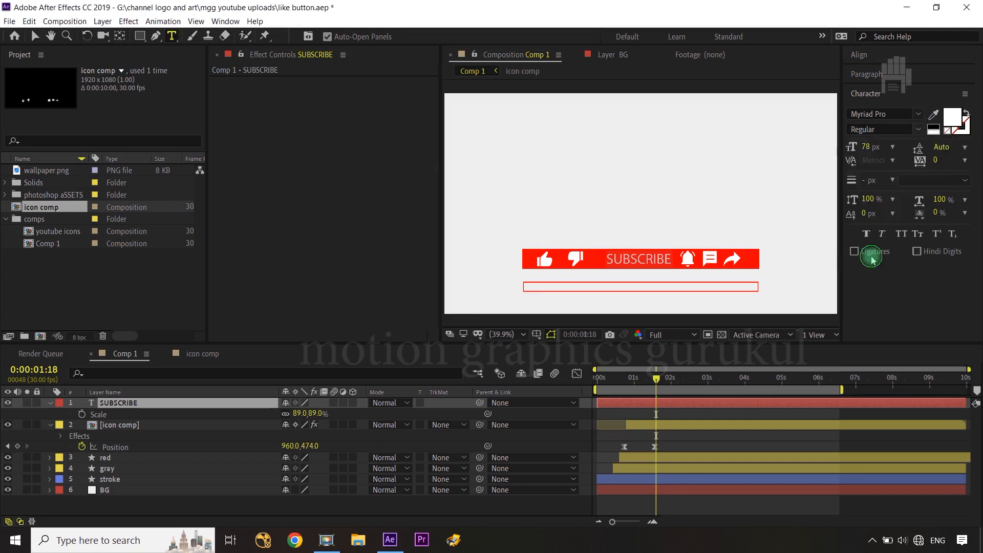
{"action": "left_click", "coordinate": [461, 508]}
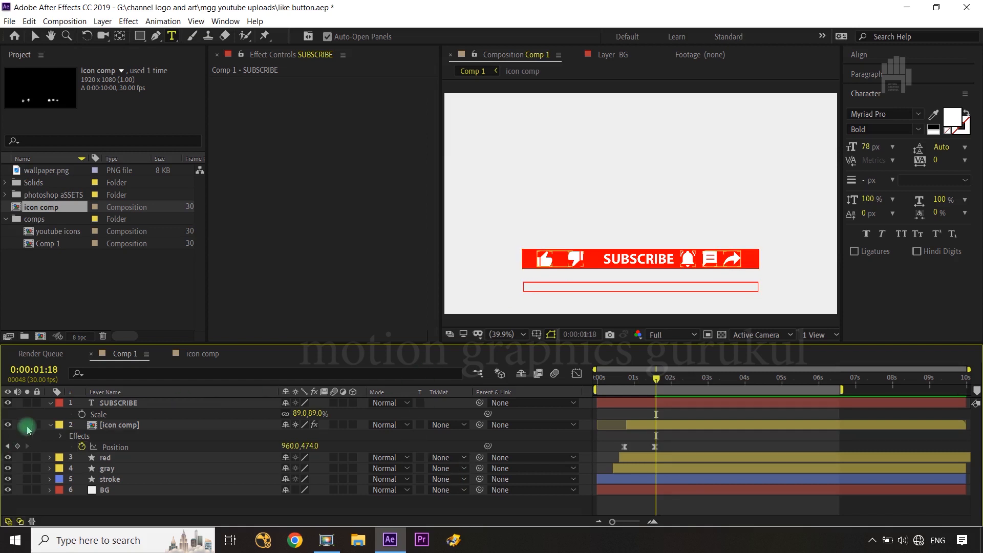
Step: Set the SUBSCRIBE text layer's Scale to 84%
{"action": "left_click", "coordinate": [136, 402]}
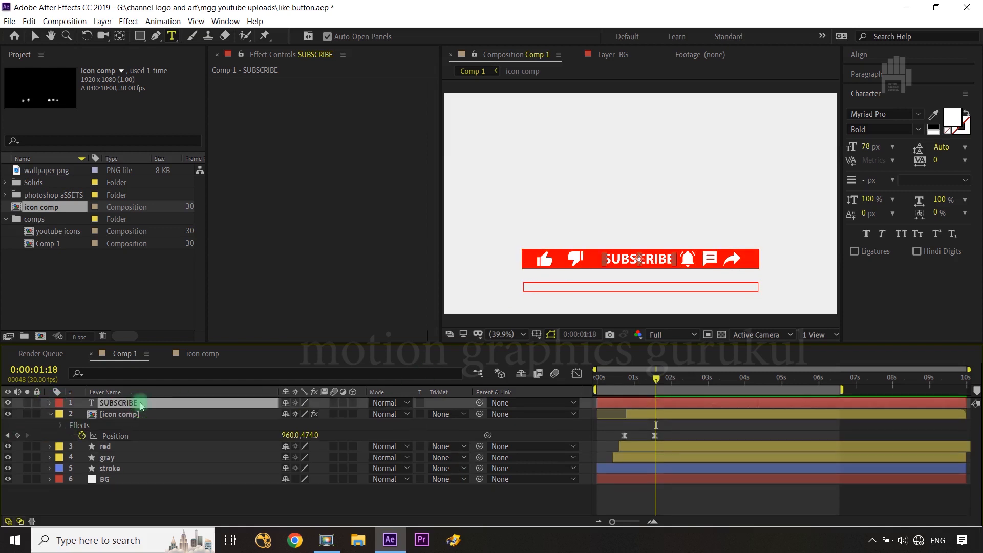
{"action": "key", "text": "s"}
{"action": "left_click", "coordinate": [315, 414]}
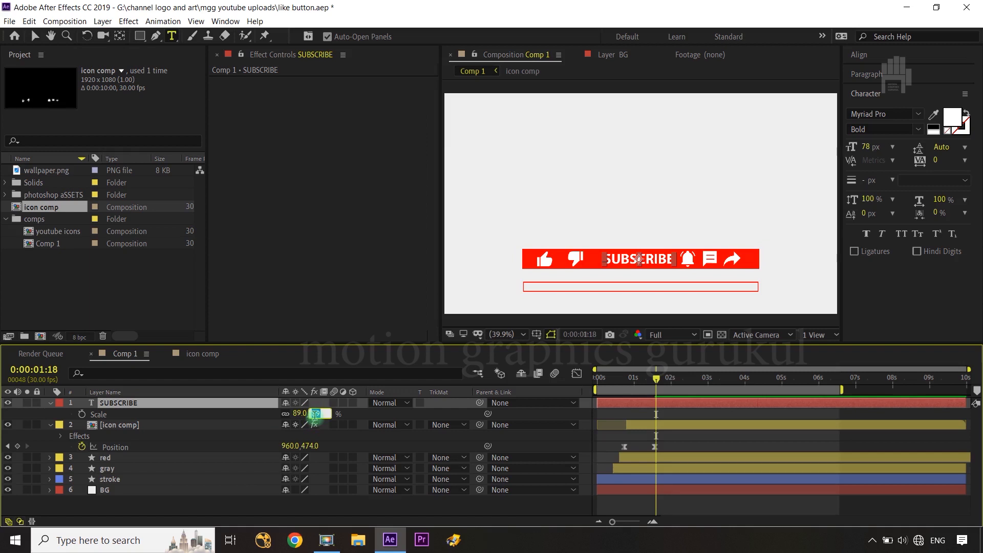
{"action": "type", "text": "8"}
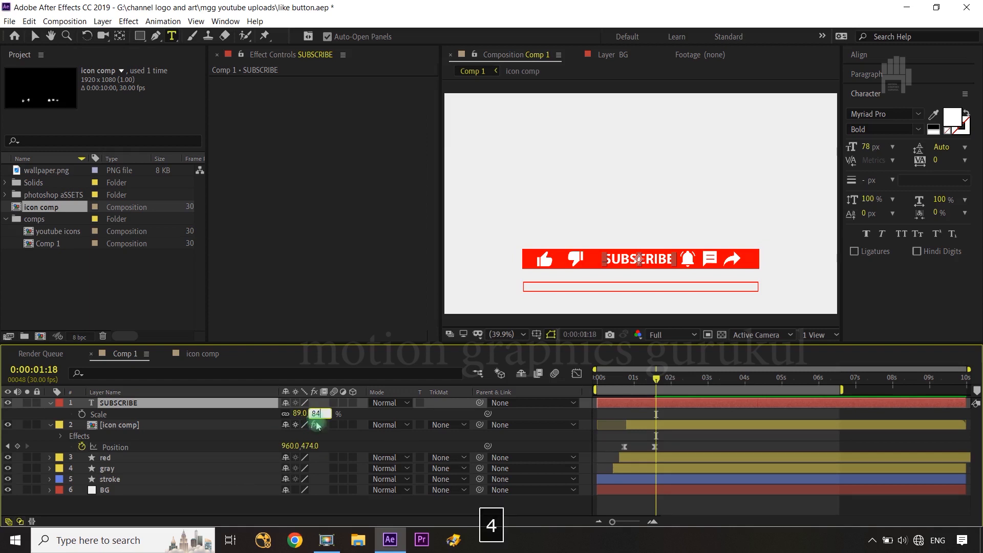
{"action": "type", "text": "4"}
{"action": "left_click", "coordinate": [356, 417]}
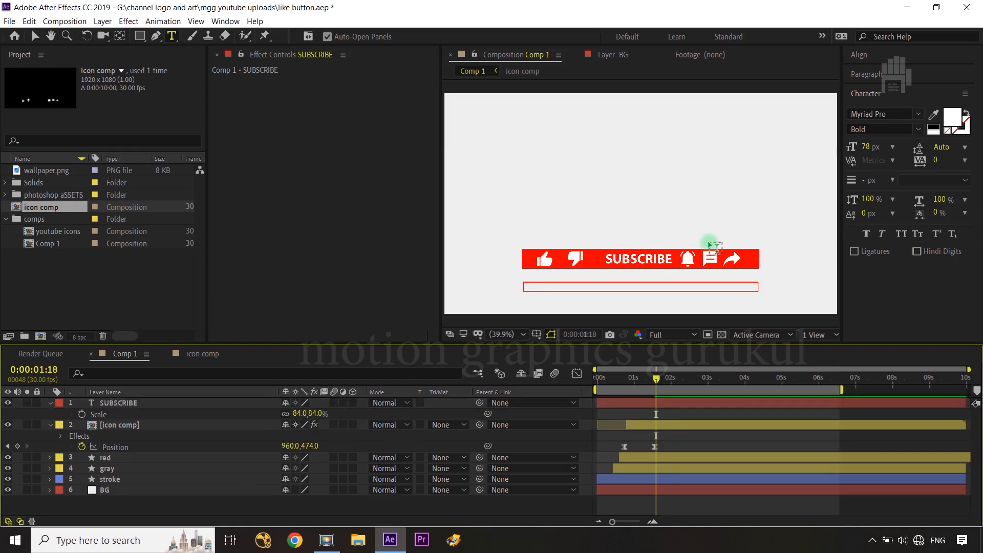
{"action": "key", "text": "v"}
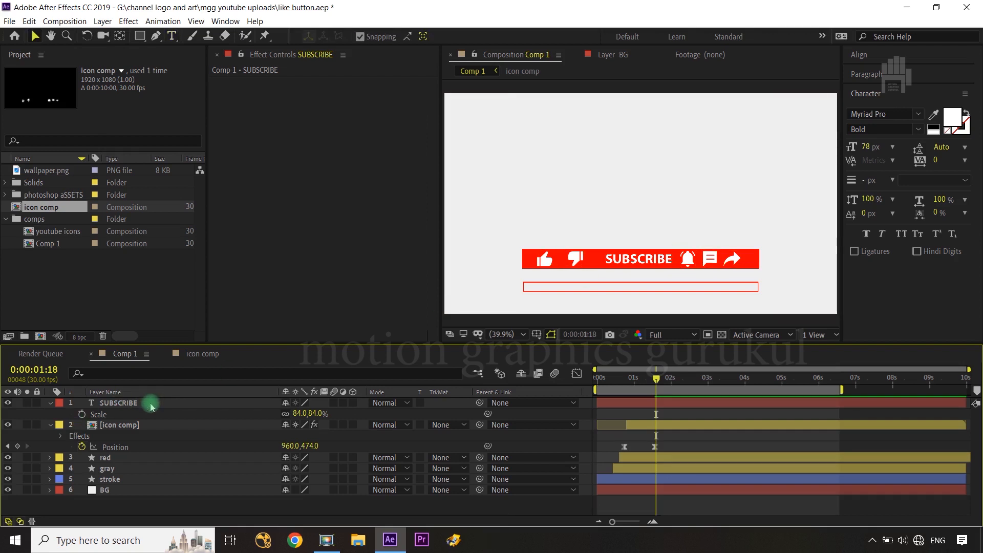
Step: Set the current time to 0:00:00:22 and copy the icon comp layer's Position keyframes
{"action": "left_click", "coordinate": [150, 403]}
{"action": "left_click", "coordinate": [50, 404]}
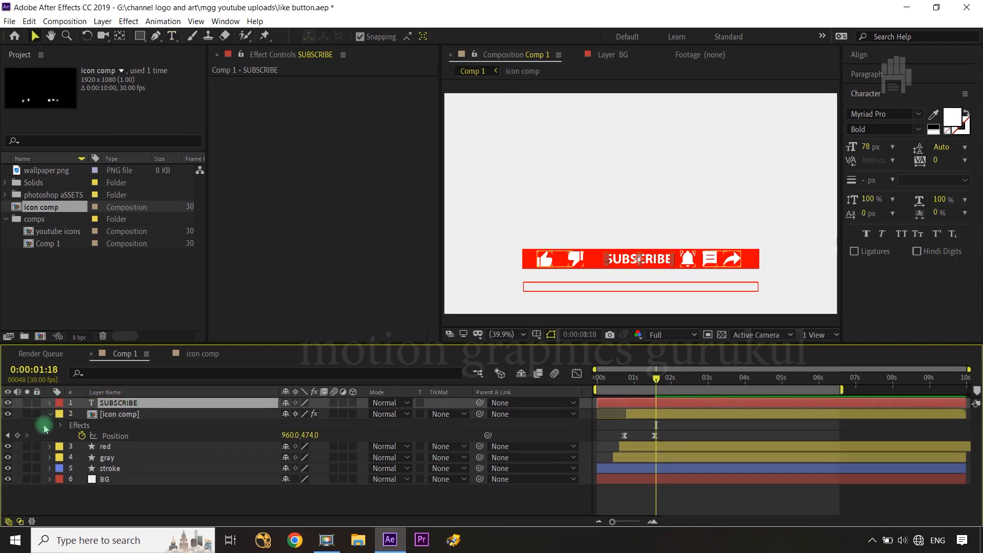
{"action": "left_click", "coordinate": [50, 414]}
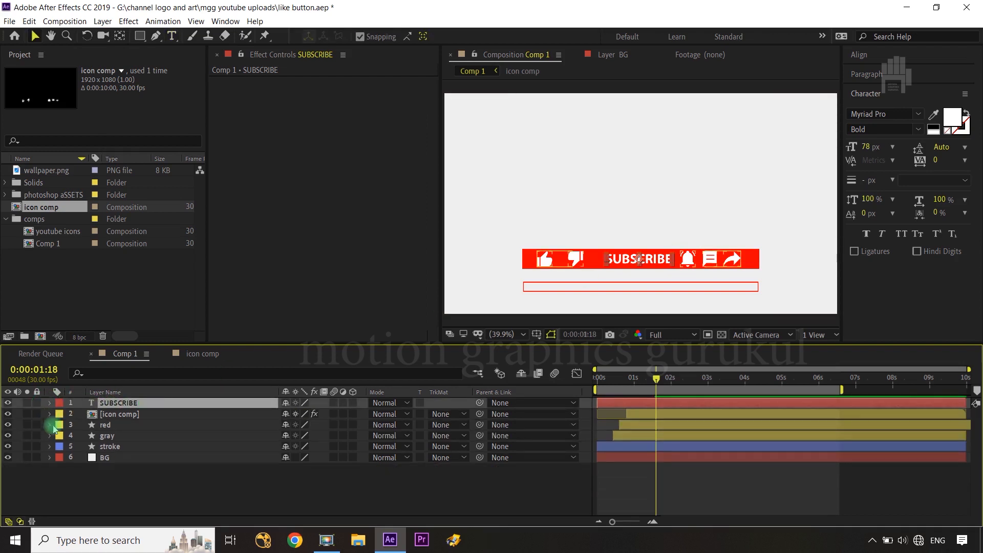
{"action": "left_click", "coordinate": [653, 378]}
{"action": "left_click_drag", "start_coordinate": [636, 382], "coordinate": [624, 384]}
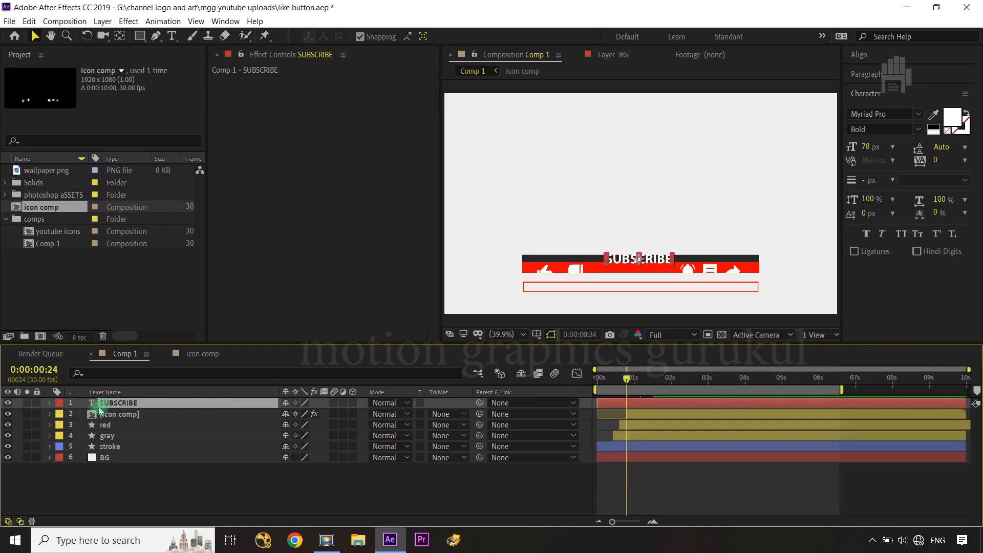
{"action": "left_click", "coordinate": [120, 414]}
{"action": "key", "text": "p"}
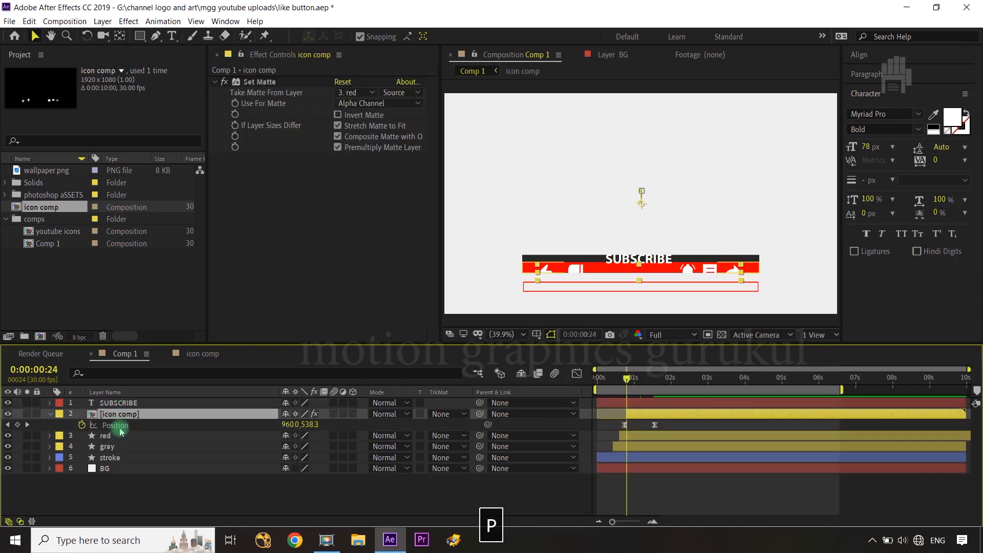
{"action": "left_click", "coordinate": [121, 428]}
{"action": "left_click_drag", "start_coordinate": [628, 381], "coordinate": [624, 381]}
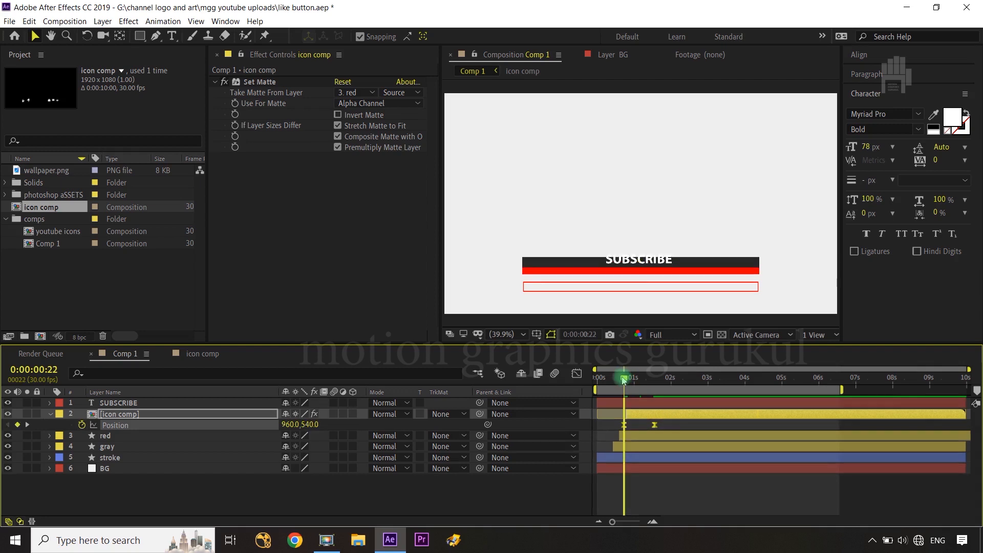
{"action": "key", "text": "ctrl+c"}
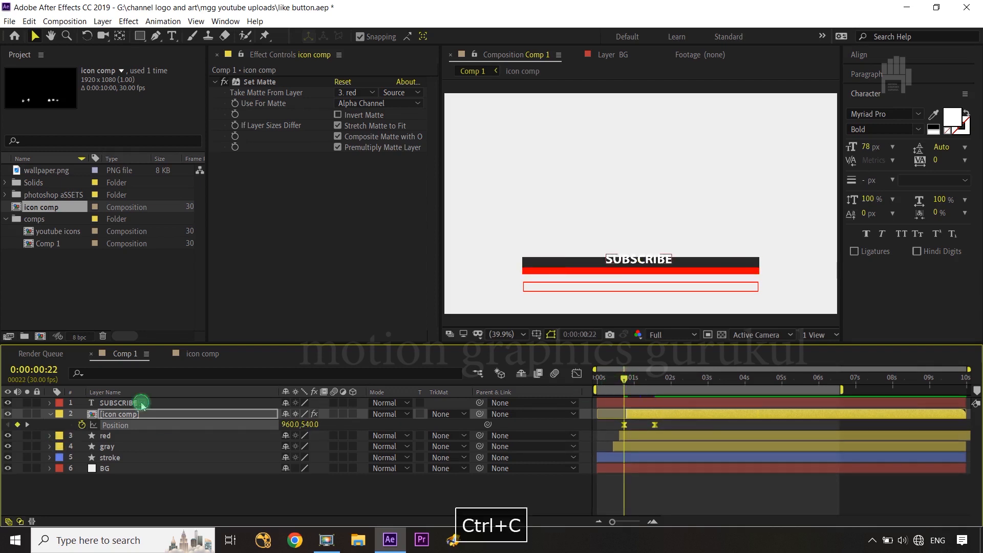
Step: Add a Position keyframe to the SUBSCRIBE text layer at 0:00:00:22
{"action": "left_click", "coordinate": [139, 403]}
{"action": "key", "text": "p"}
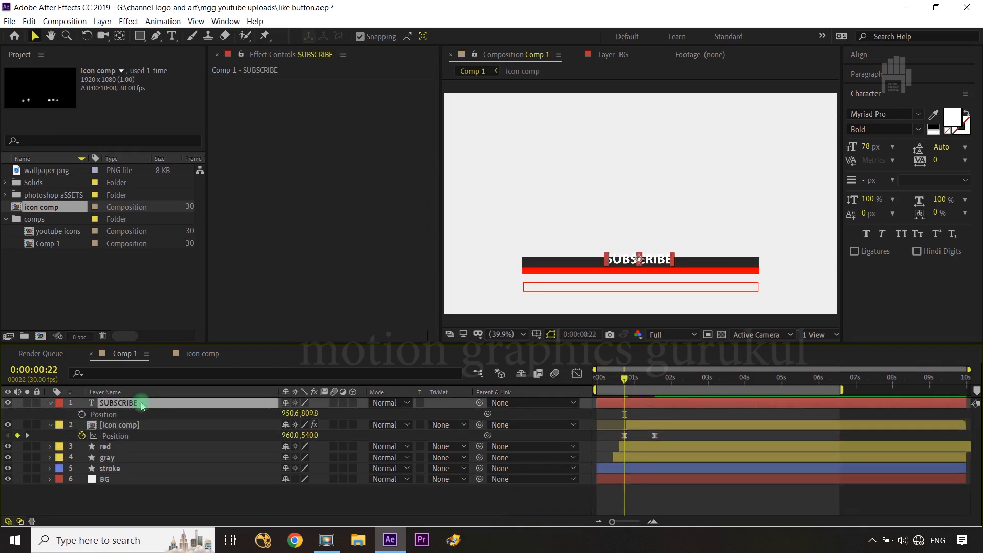
{"action": "left_click", "coordinate": [104, 416]}
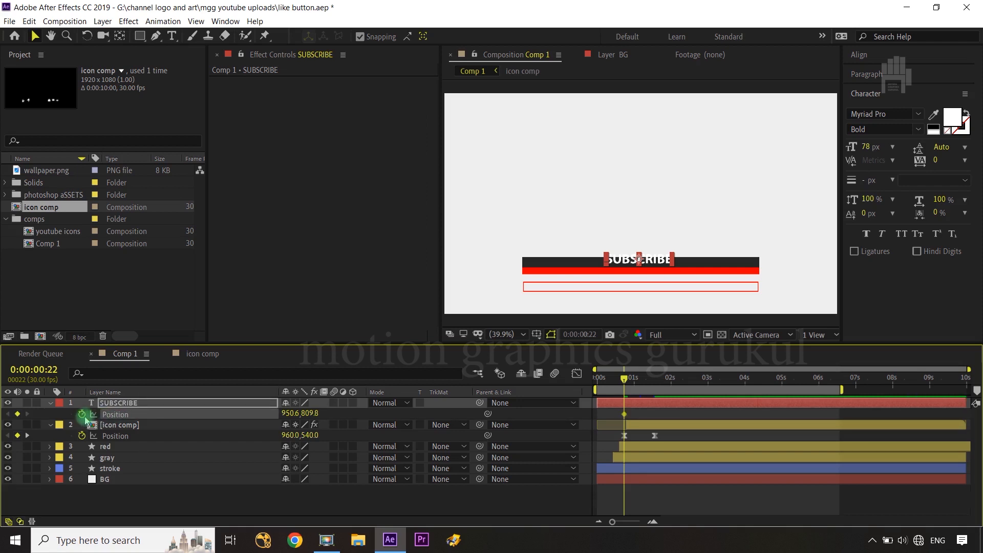
Step: Try to paste the copied icon comp Position keyframes onto the SUBSCRIBE layer's Position, and undo the paste
{"action": "key", "text": "ctrl+v"}
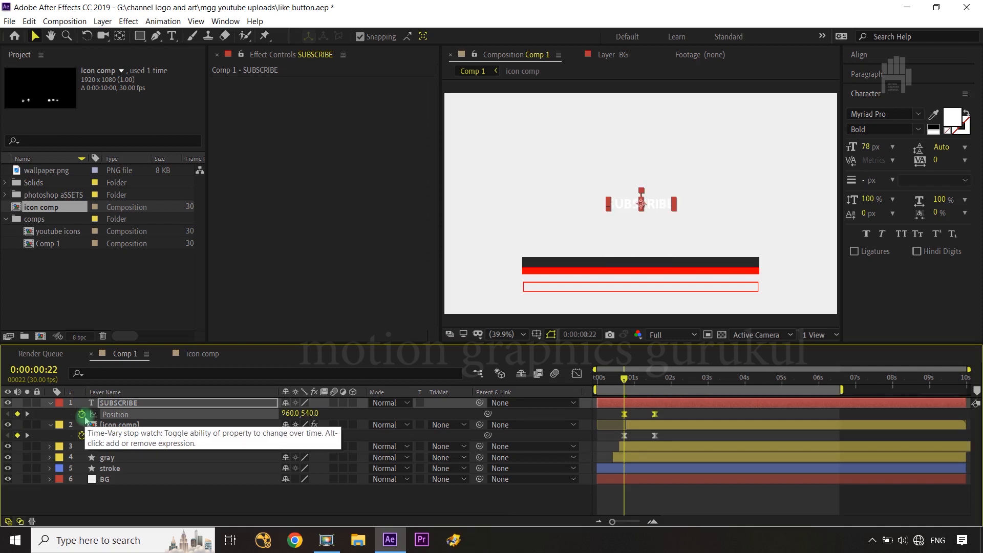
{"action": "left_click", "coordinate": [769, 237]}
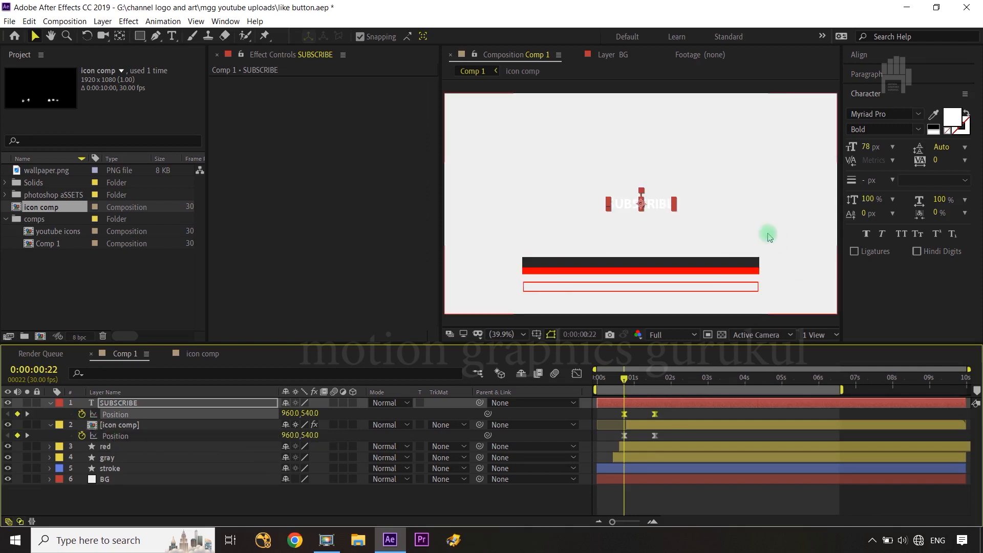
{"action": "left_click", "coordinate": [609, 218]}
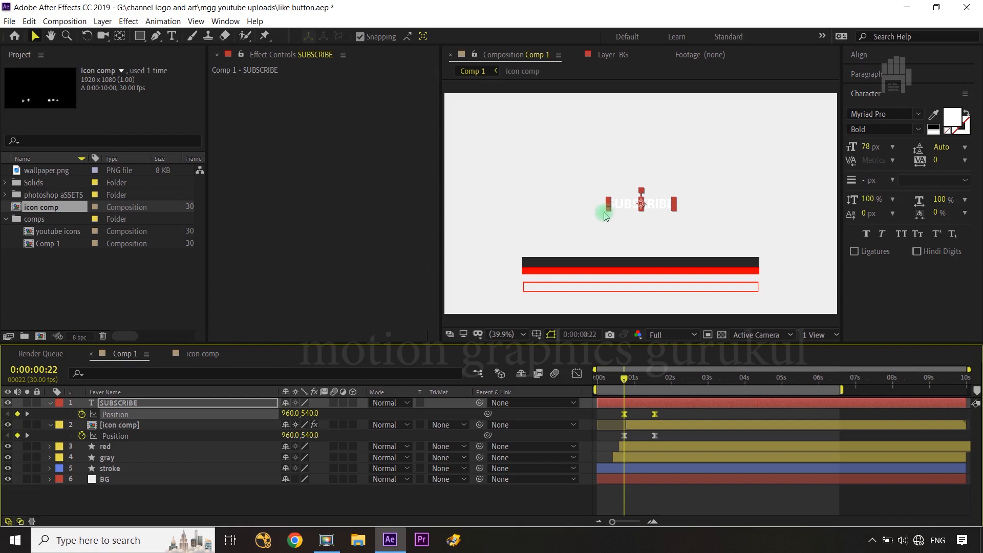
{"action": "key", "text": "ctrl+z"}
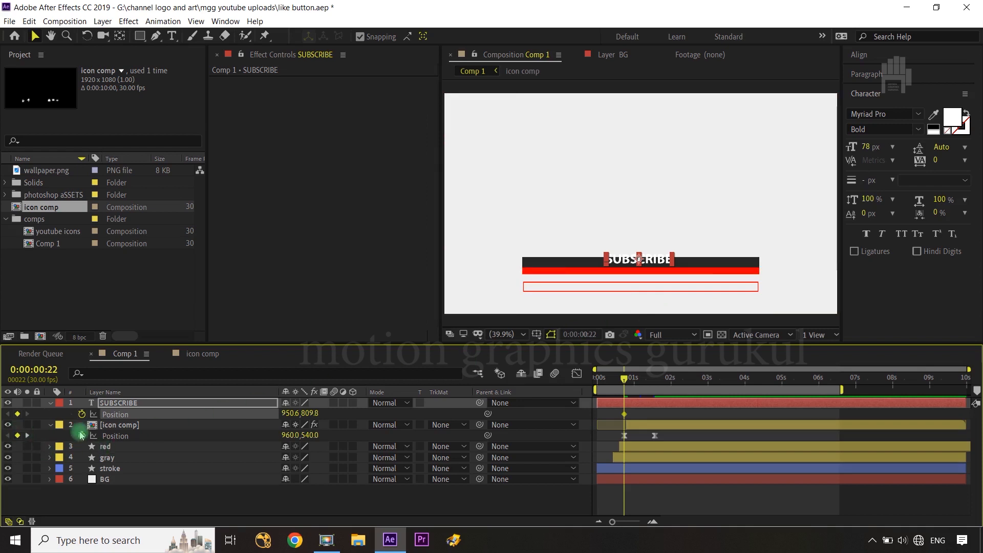
Step: Extend the start of the icon comp layer to just before its first Position keyframe
{"action": "left_click", "coordinate": [124, 429]}
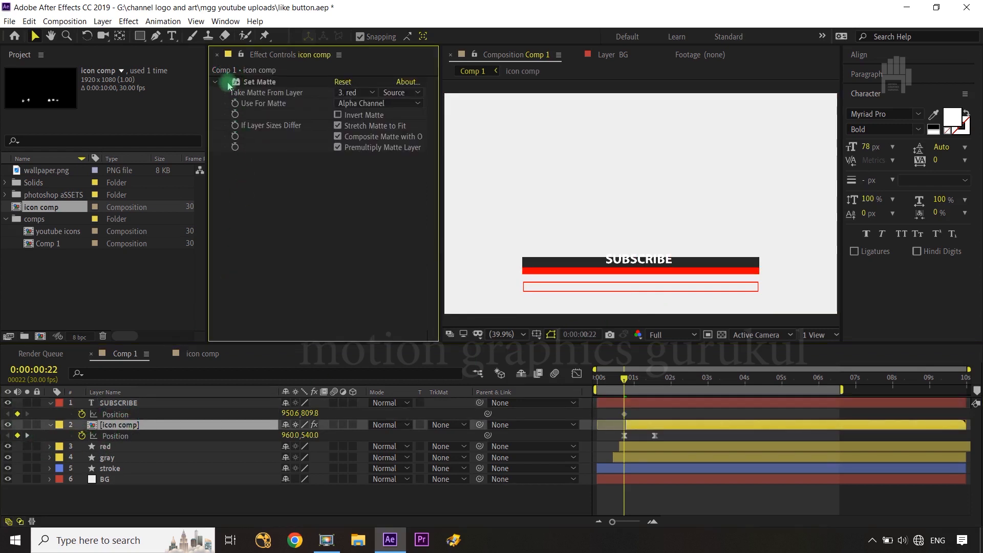
{"action": "left_click", "coordinate": [644, 435]}
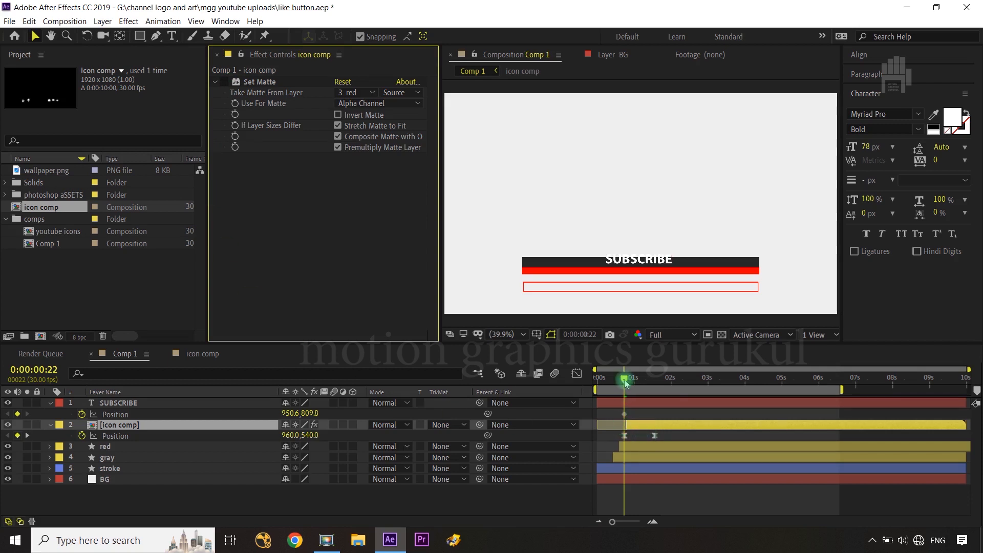
{"action": "left_click", "coordinate": [631, 412]}
{"action": "left_click_drag", "start_coordinate": [627, 424], "coordinate": [621, 424]}
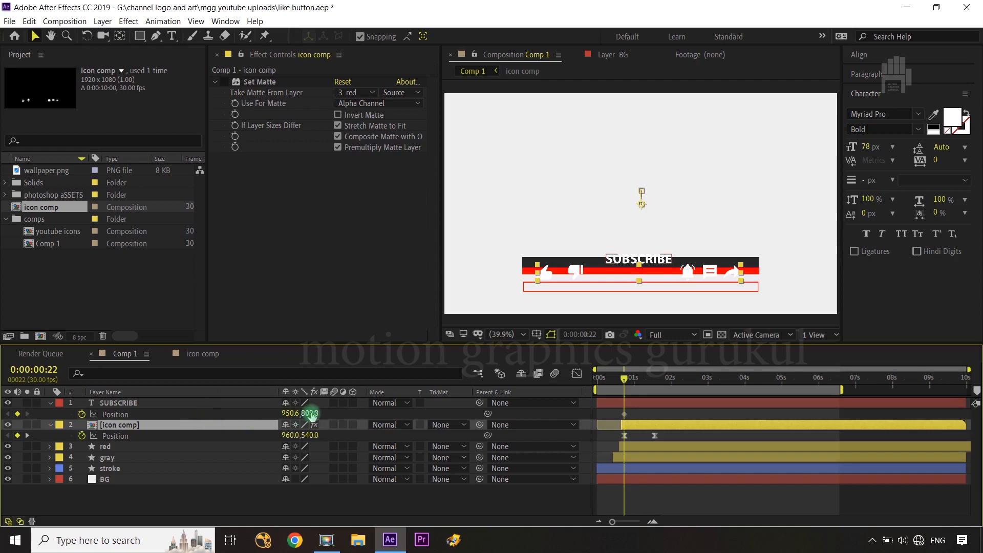
Step: Lower the SUBSCRIBE text to Position 950.6, 880.8 at the 0:00:00:22 keyframe
{"action": "left_click_drag", "start_coordinate": [312, 415], "coordinate": [358, 406]}
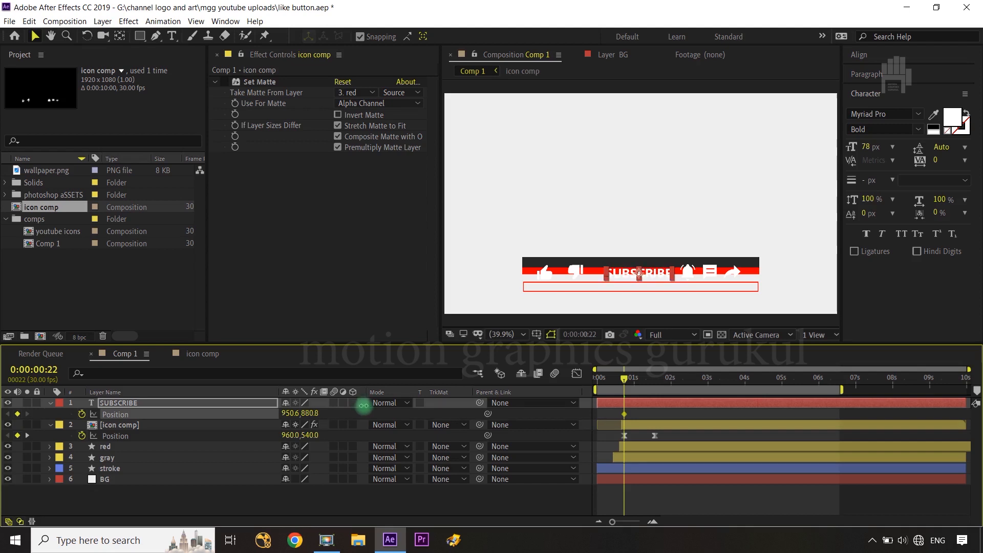
Step: Lower the SUBSCRIBE text to Position 950.6, 884.8 at the first keyframe, and raise it to 950.6, 810.8 at 0:00:01:17
{"action": "left_click", "coordinate": [366, 404]}
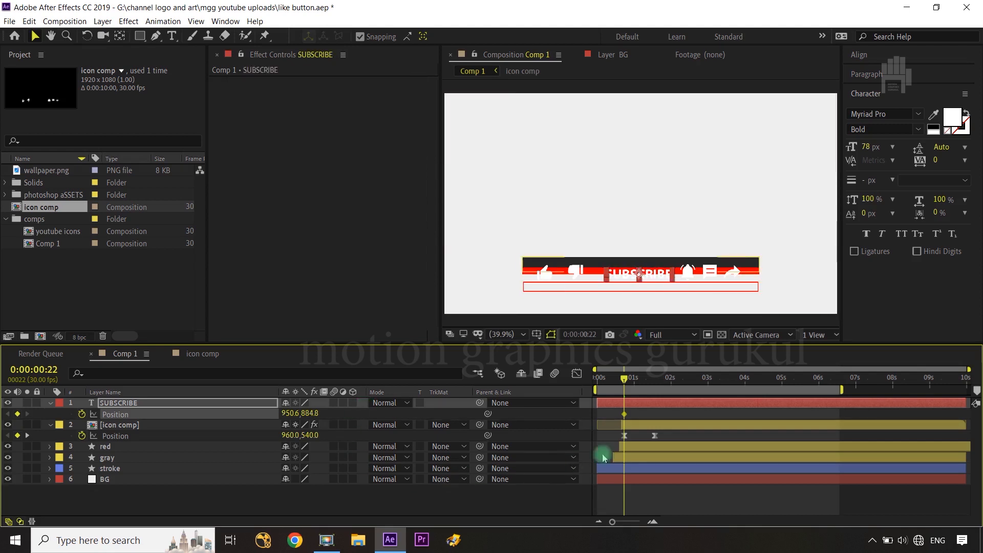
{"action": "left_click_drag", "start_coordinate": [627, 383], "coordinate": [655, 383]}
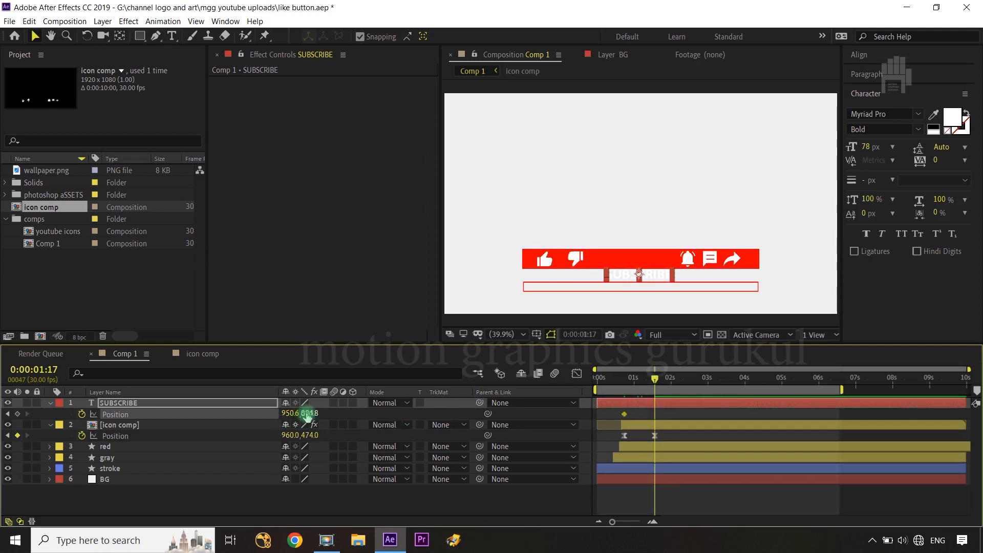
{"action": "left_click_drag", "start_coordinate": [307, 413], "coordinate": [250, 423]}
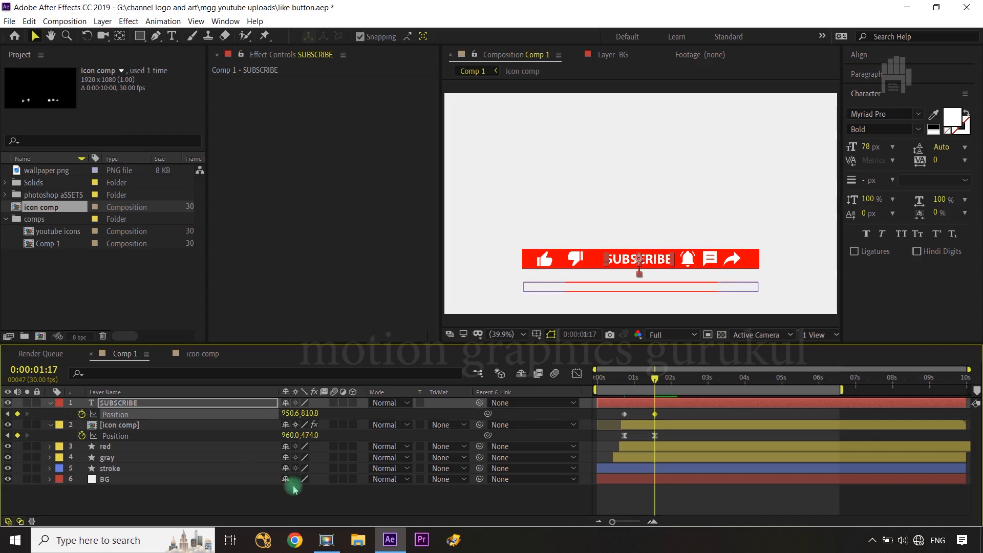
Step: Apply Easy Ease to both SUBSCRIBE Position keyframes and lengthen the ease into the second one in the speed graph
{"action": "left_click", "coordinate": [673, 413]}
{"action": "left_click_drag", "start_coordinate": [625, 423], "coordinate": [665, 410]}
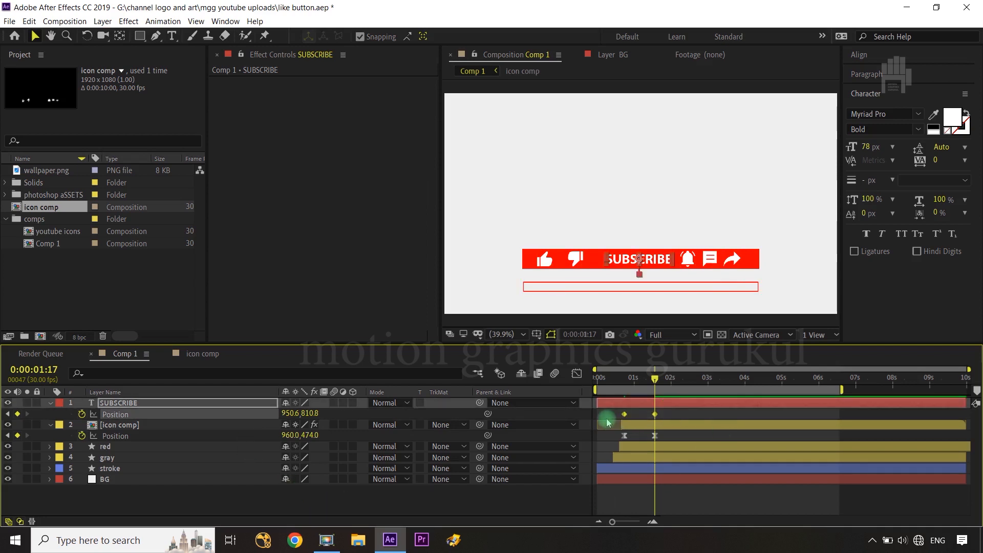
{"action": "key", "text": "F9"}
{"action": "left_click", "coordinate": [577, 375]}
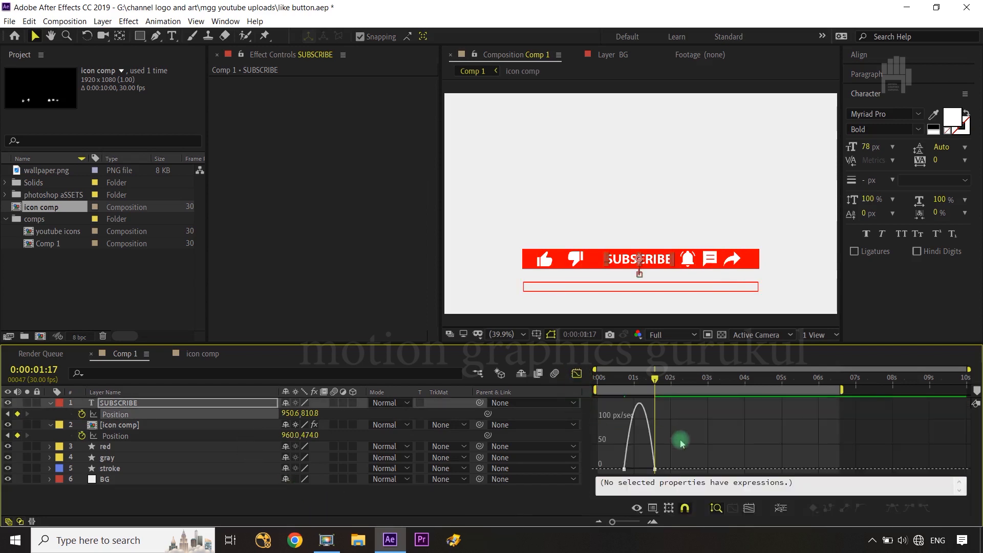
{"action": "left_click_drag", "start_coordinate": [670, 456], "coordinate": [643, 477]}
{"action": "left_click", "coordinate": [577, 375]}
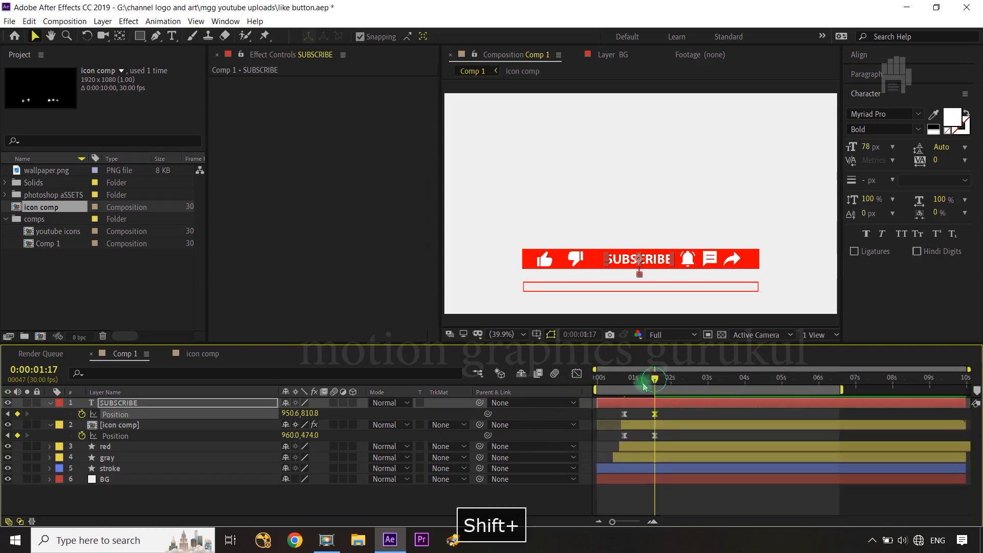
Step: Trim the starts of the SUBSCRIBE and icon comp layers to 0:00:00:24
{"action": "left_click_drag", "start_coordinate": [661, 388], "coordinate": [619, 385]}
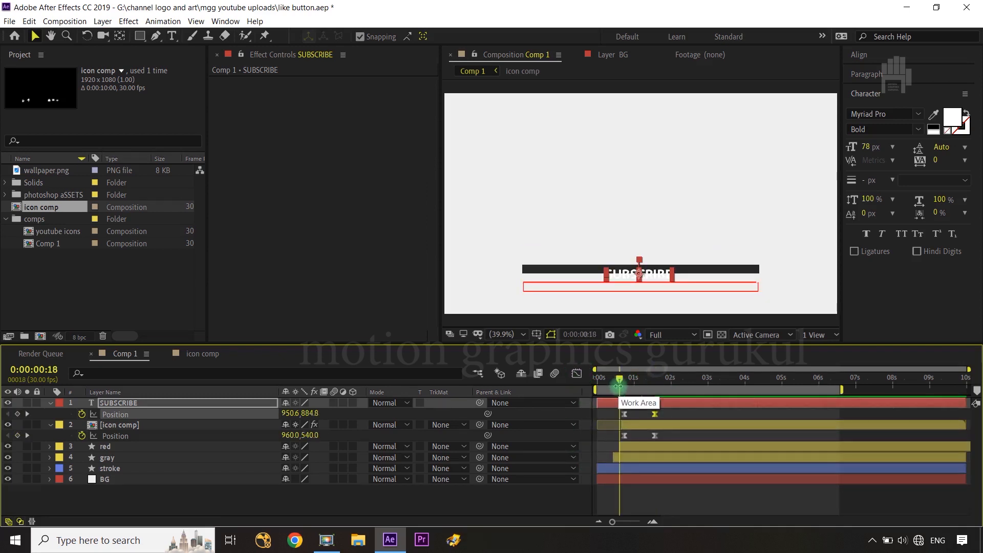
{"action": "left_click_drag", "start_coordinate": [619, 380], "coordinate": [624, 379]}
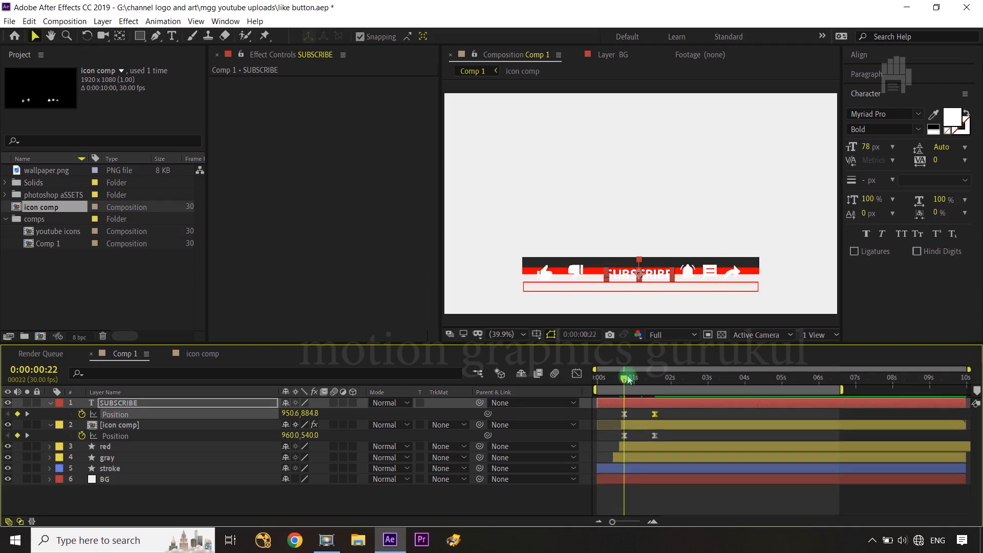
{"action": "key", "text": "ctrl+Right"}
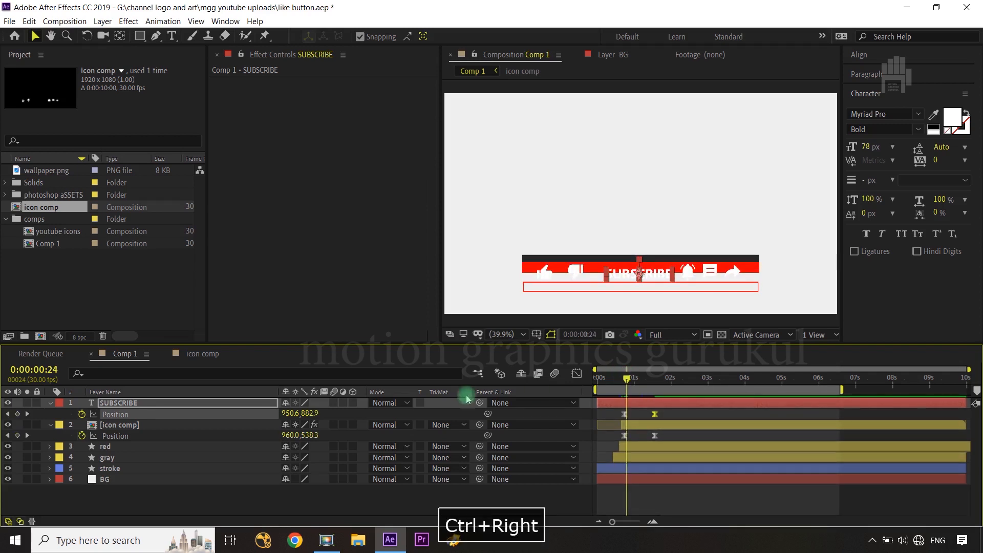
{"action": "left_click", "coordinate": [190, 426]}
{"action": "key", "text": "alt+bracketleft"}
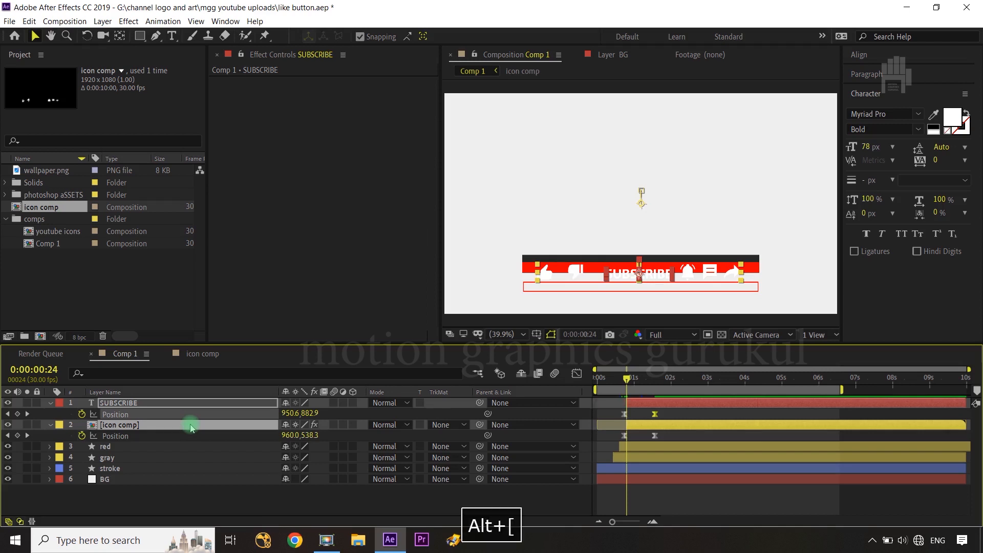
{"action": "left_click", "coordinate": [419, 487]}
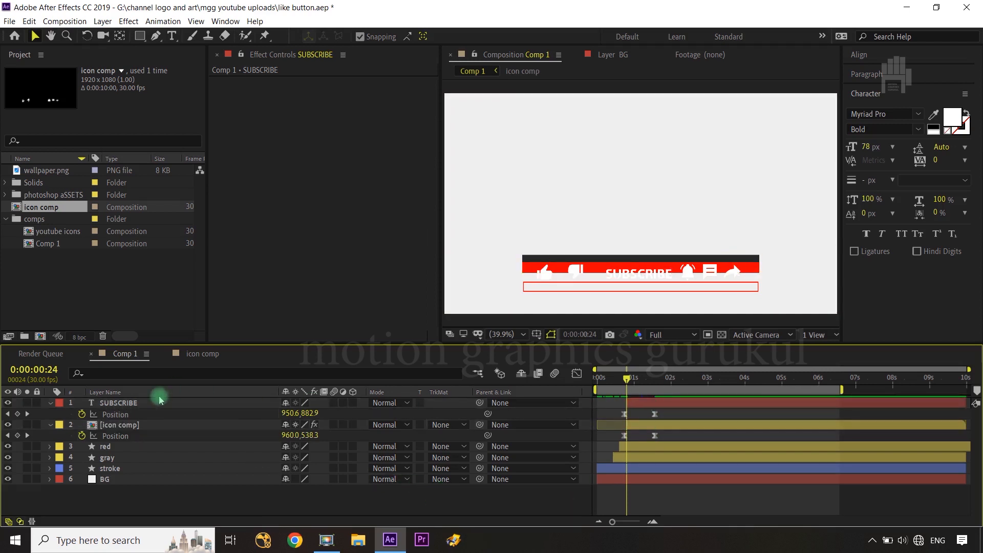
Step: Copy the Set Matte effect from the icon comp layer to the SUBSCRIBE layer and scrub through the text rise to check it
{"action": "left_click", "coordinate": [146, 427]}
{"action": "left_click", "coordinate": [226, 83]}
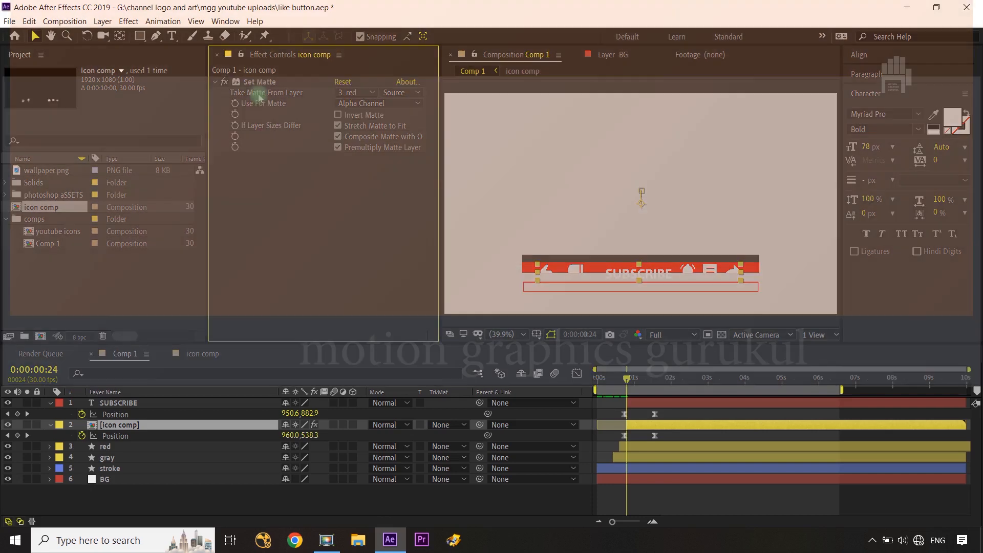
{"action": "left_click", "coordinate": [258, 82]}
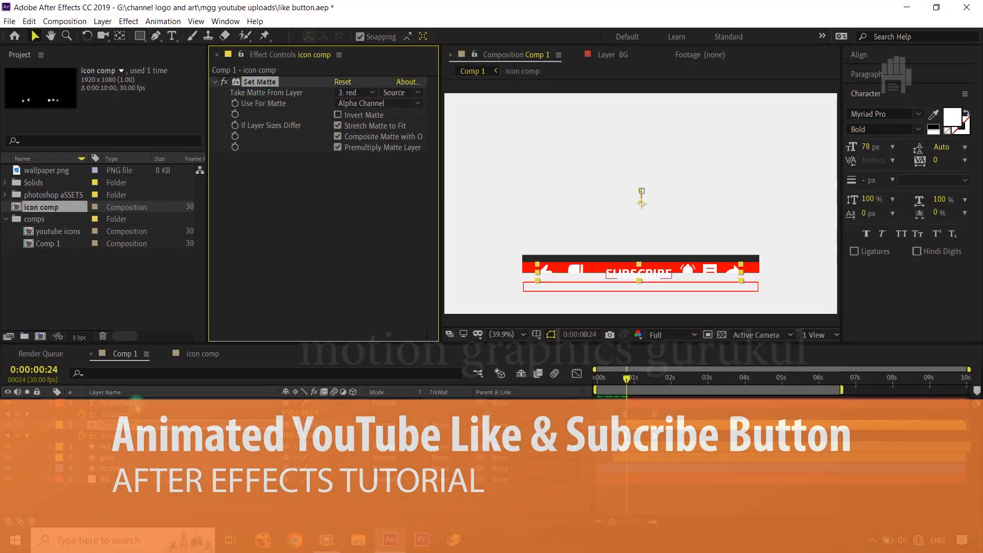
{"action": "left_click", "coordinate": [137, 405]}
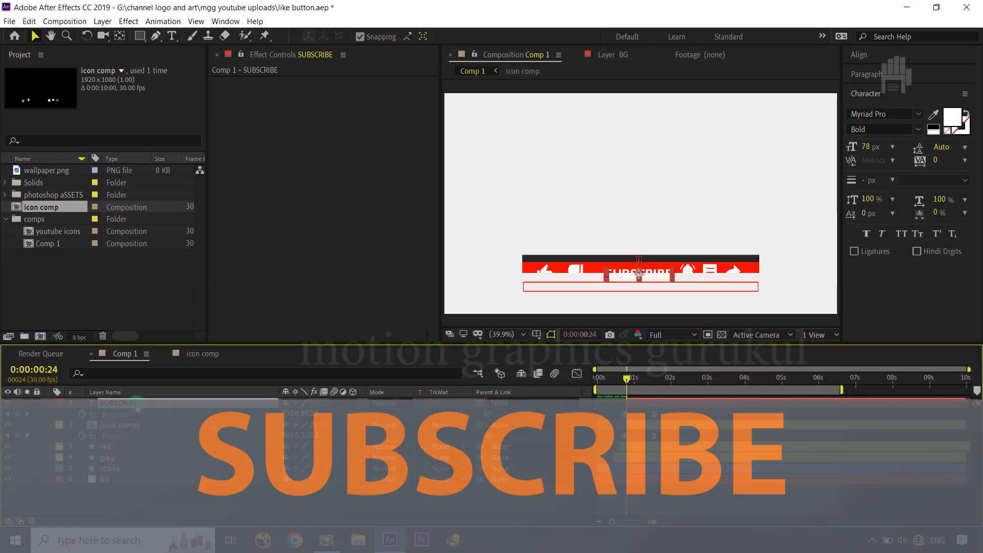
{"action": "key", "text": "ctrl+v"}
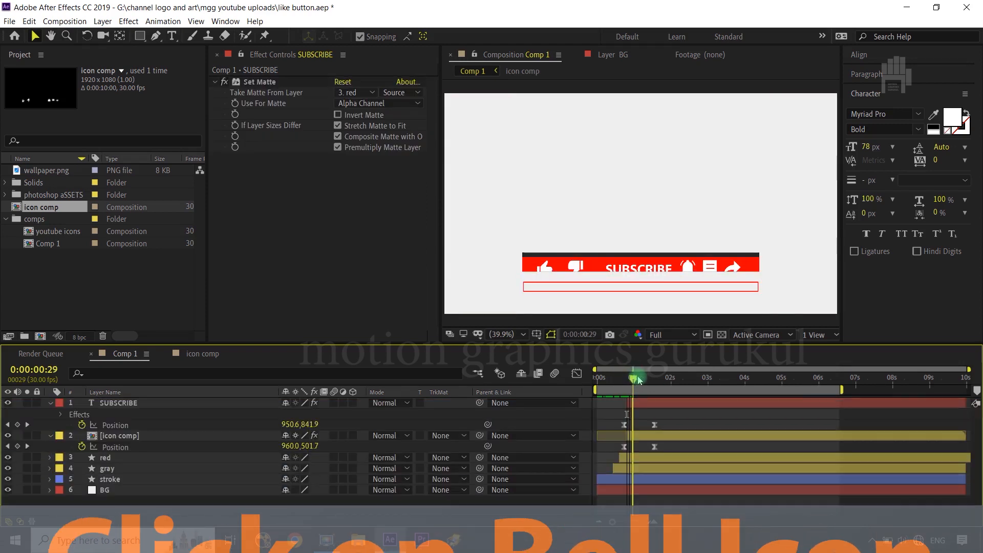
{"action": "mouse_move", "coordinate": [631, 380]}
{"action": "left_mouse_down"}
{"action": "mouse_move", "coordinate": [658, 381]}
{"action": "mouse_move", "coordinate": [615, 381]}
{"action": "mouse_move", "coordinate": [634, 384]}
{"action": "left_mouse_up"}
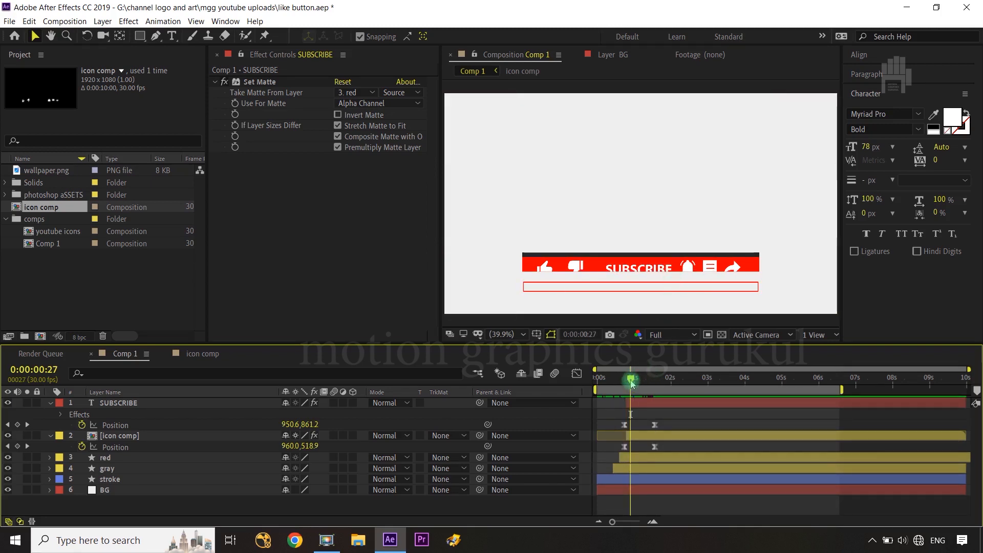
{"action": "left_click_drag", "start_coordinate": [632, 383], "coordinate": [661, 387]}
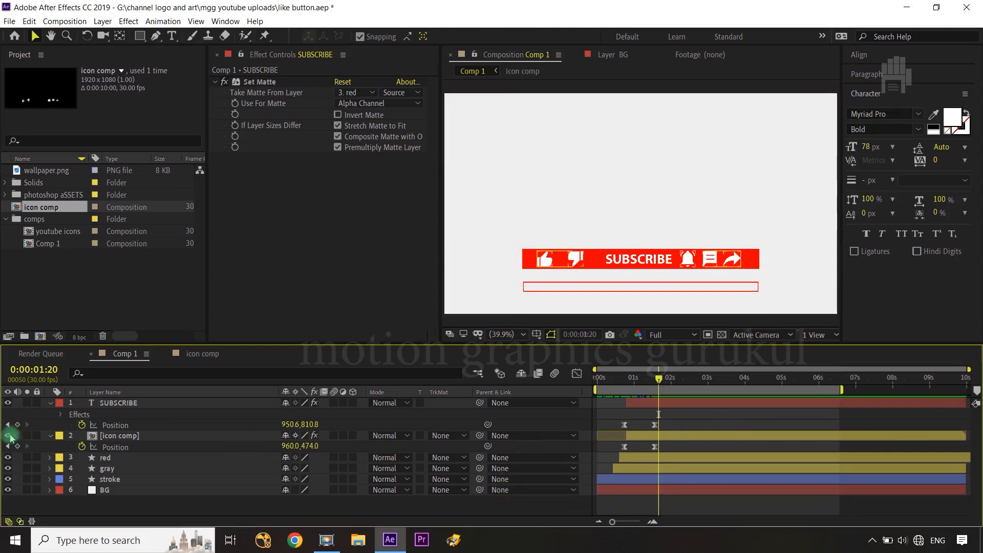
Step: Collapse the properties of the SUBSCRIBE and icon comp layers and deselect everything
{"action": "left_click", "coordinate": [50, 403]}
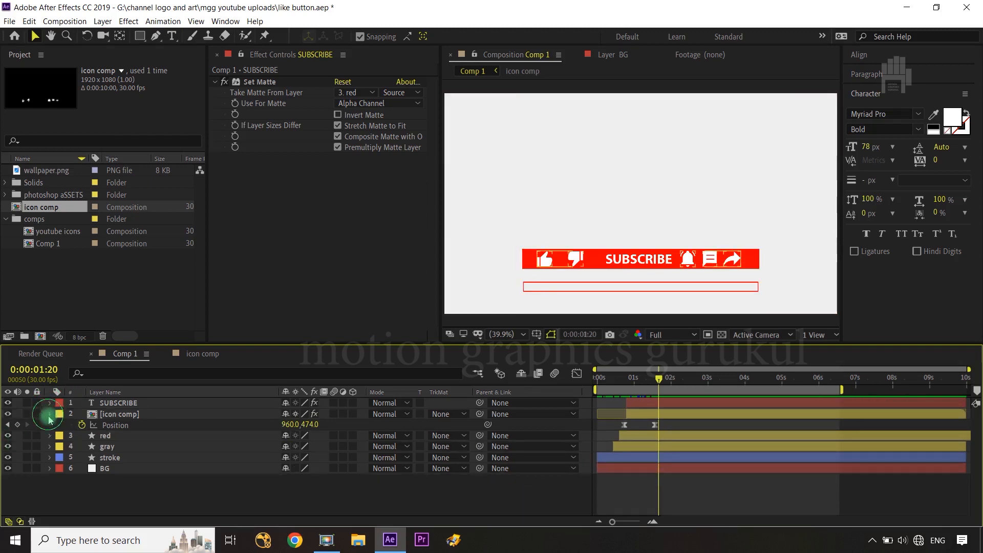
{"action": "left_click", "coordinate": [49, 415]}
{"action": "left_click", "coordinate": [260, 476]}
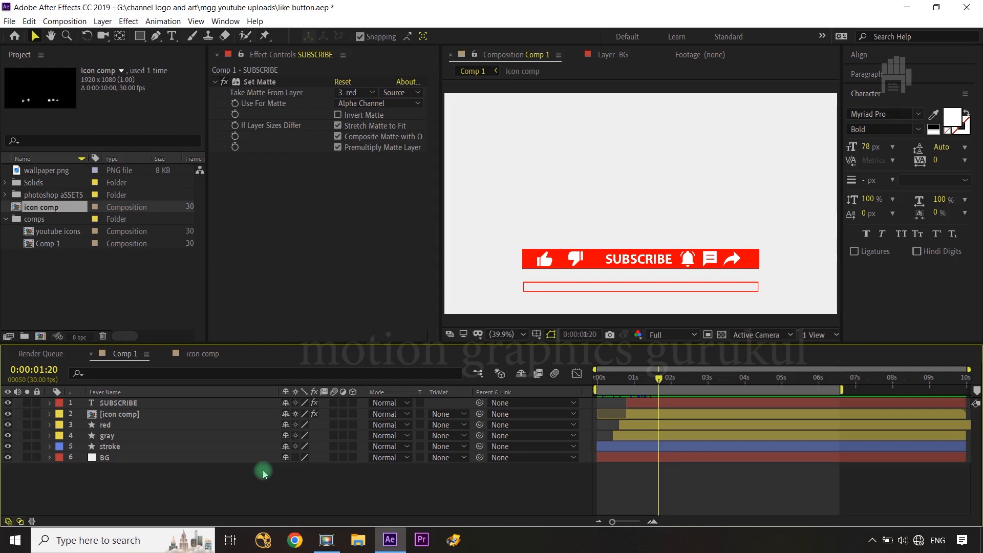
Step: End the work area at about 2 seconds and preview the button animation from the start
{"action": "left_click", "coordinate": [669, 379]}
{"action": "left_click_drag", "start_coordinate": [669, 379], "coordinate": [589, 379]}
{"action": "key", "text": "n"}
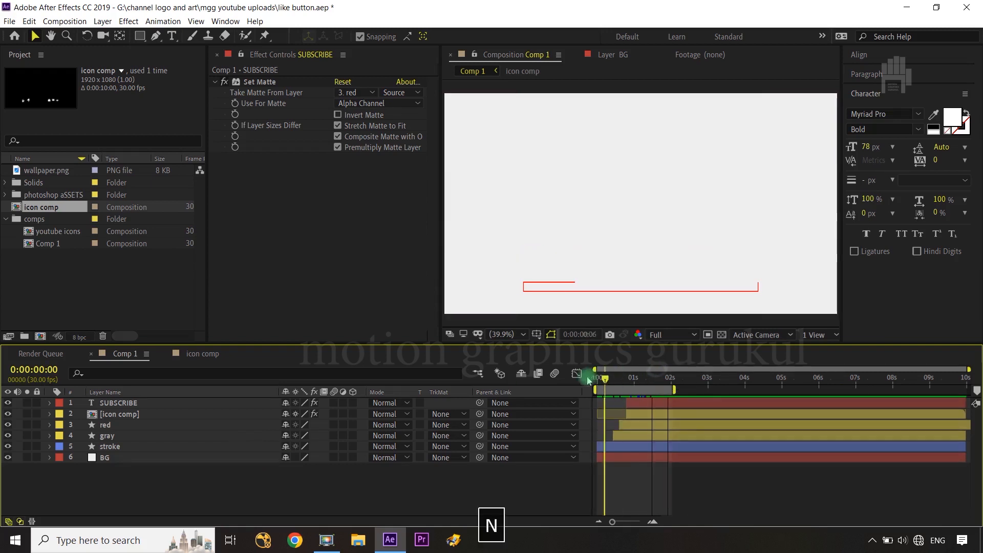
{"action": "key", "text": "space"}
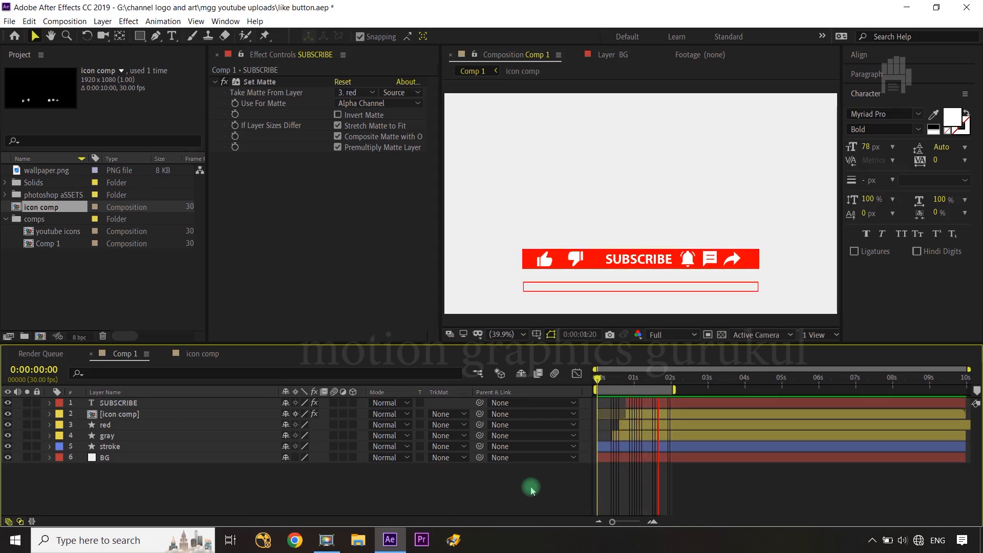
{"action": "key", "text": "space"}
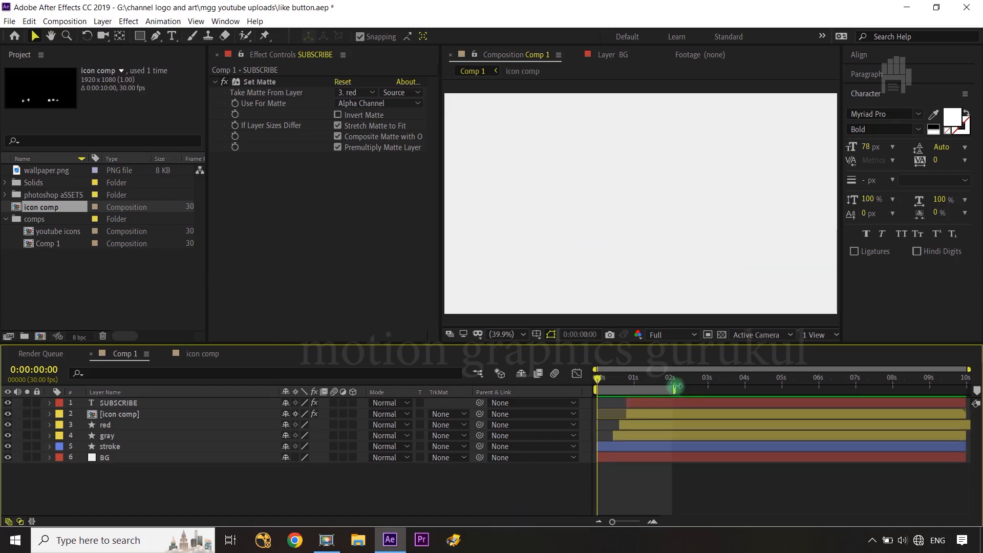
Step: Extend the end of the work area to about 5.5 seconds
{"action": "left_click_drag", "start_coordinate": [676, 386], "coordinate": [805, 388]}
{"action": "left_click", "coordinate": [135, 403]}
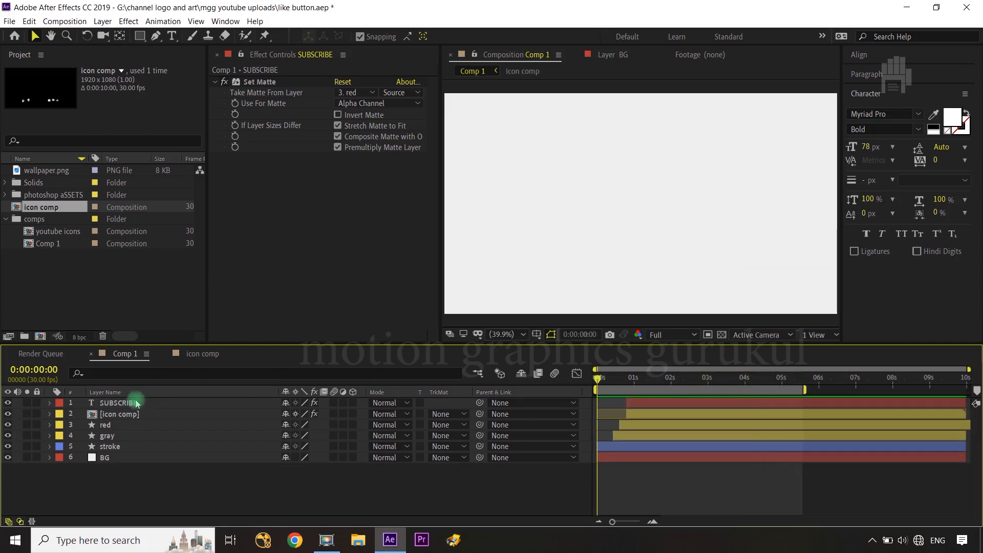
{"action": "left_click", "coordinate": [130, 446], "text": "shift"}
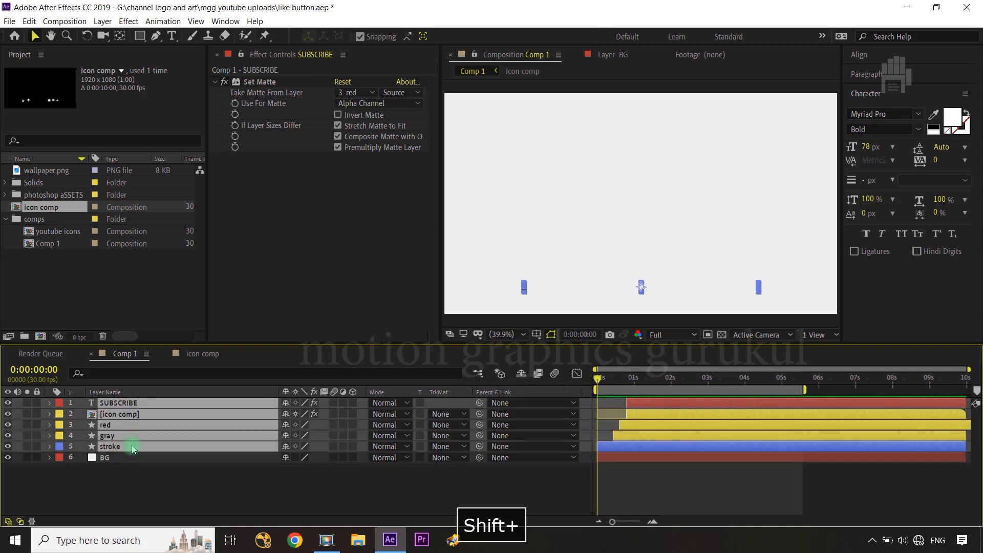
{"action": "left_click", "coordinate": [129, 499]}
Step: Change the SUBSCRIBE layer's label color to Pink
{"action": "left_click", "coordinate": [118, 403]}
{"action": "left_click", "coordinate": [68, 405]}
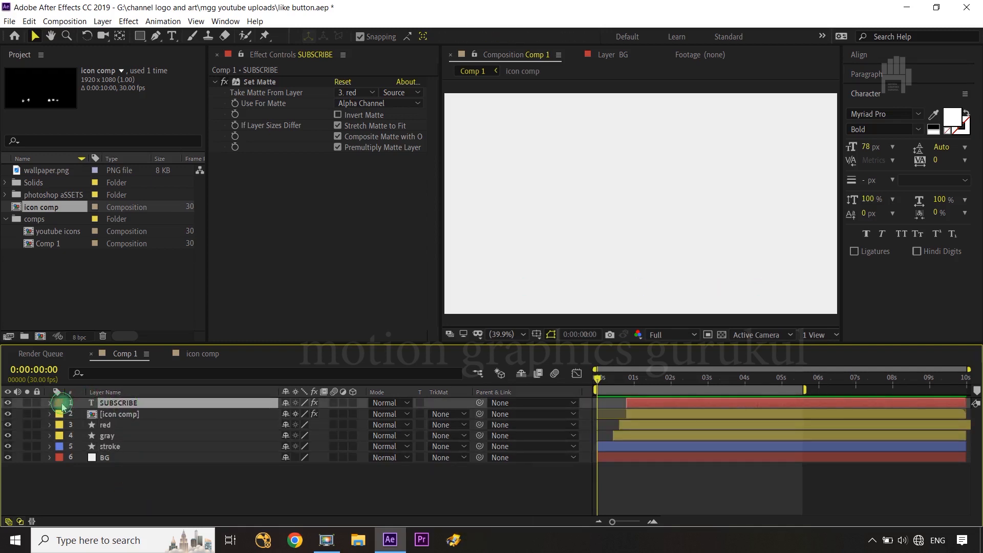
{"action": "left_click", "coordinate": [62, 407]}
{"action": "left_click", "coordinate": [82, 253]}
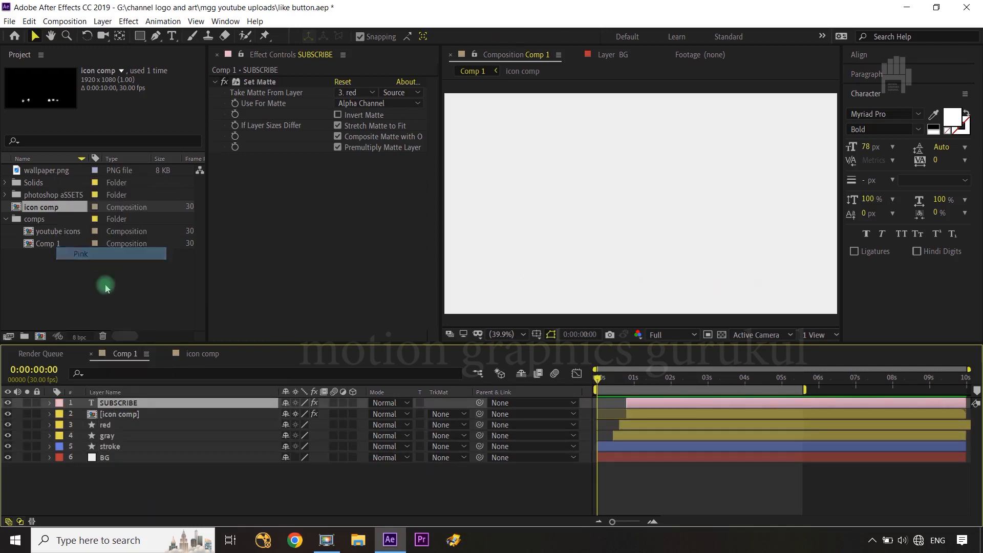
{"action": "left_click", "coordinate": [327, 494]}
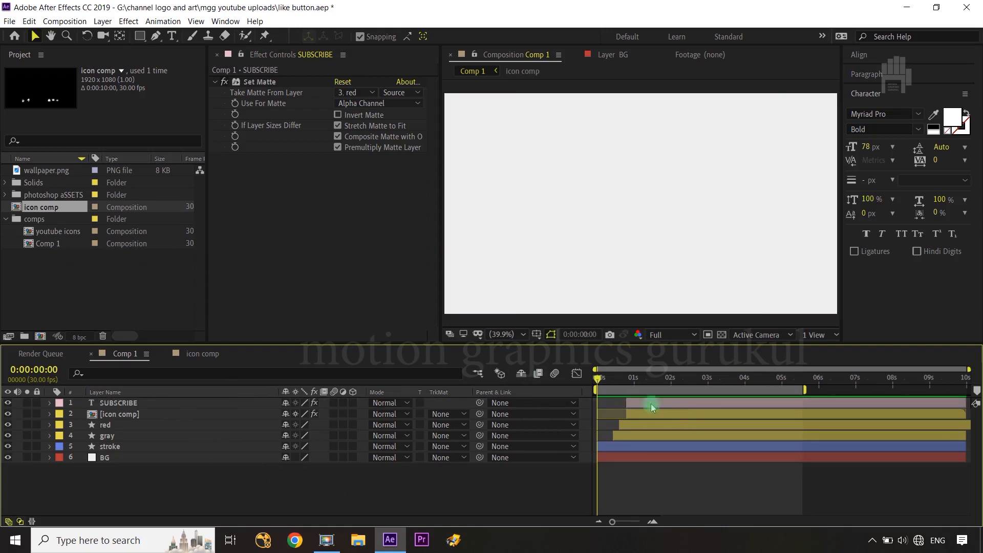
Step: Reveal the keyframed properties of all layers from SUBSCRIBE down to stroke
{"action": "left_click_drag", "start_coordinate": [598, 380], "coordinate": [629, 381]}
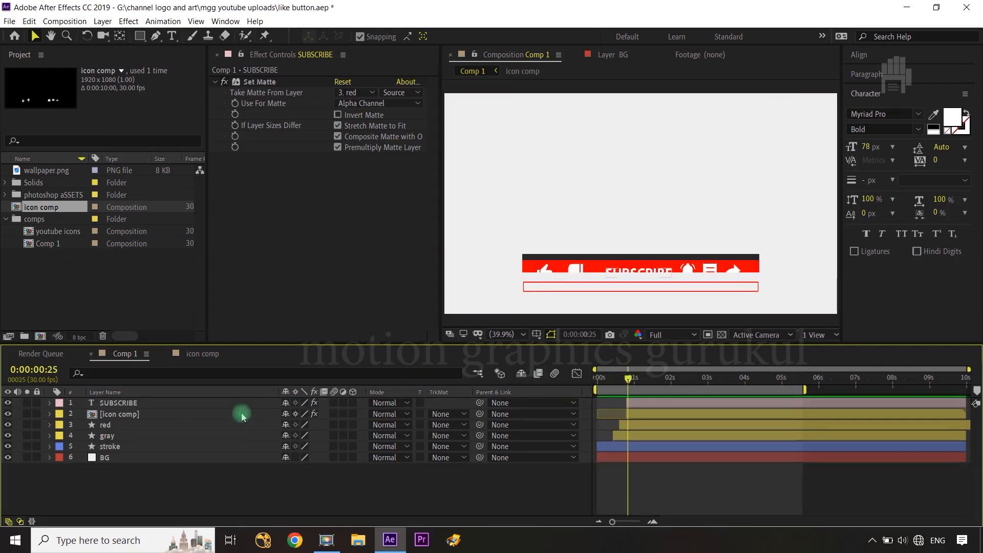
{"action": "left_click", "coordinate": [214, 403]}
{"action": "left_click", "coordinate": [207, 447], "text": "shift"}
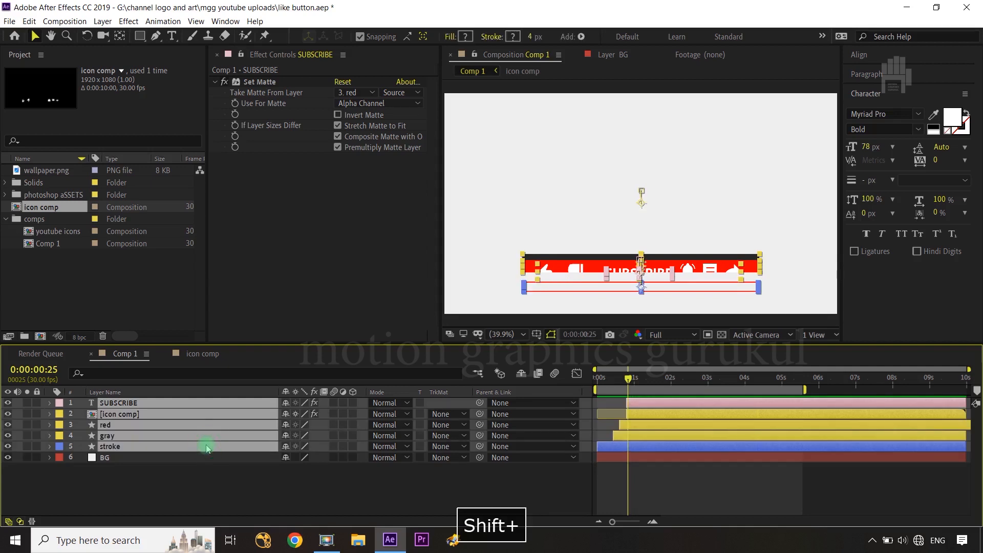
{"action": "key", "text": "u"}
Step: Move the current time to 0:00:04:00 and extend the end of the work area to about 7.3 seconds
{"action": "left_click", "coordinate": [630, 379]}
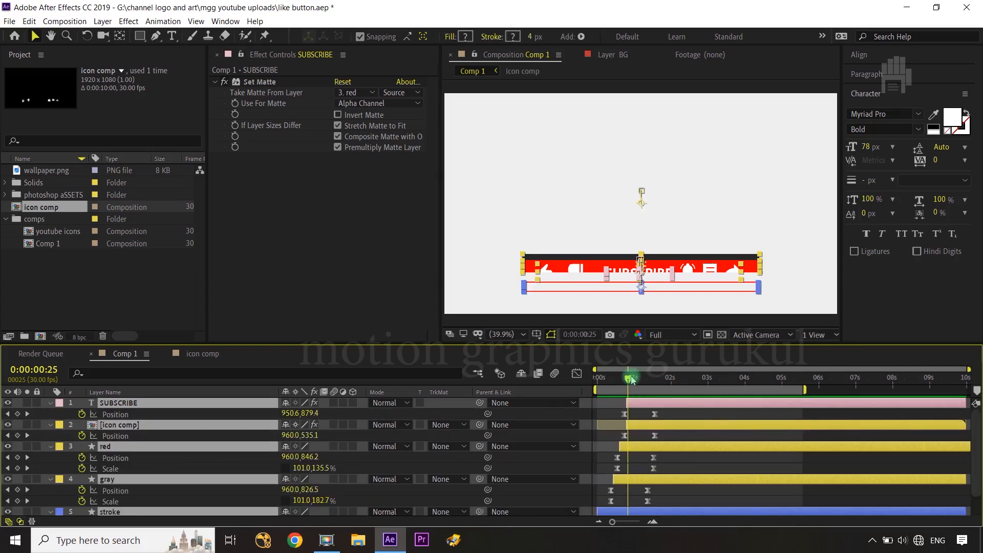
{"action": "left_click_drag", "start_coordinate": [632, 379], "coordinate": [745, 389]}
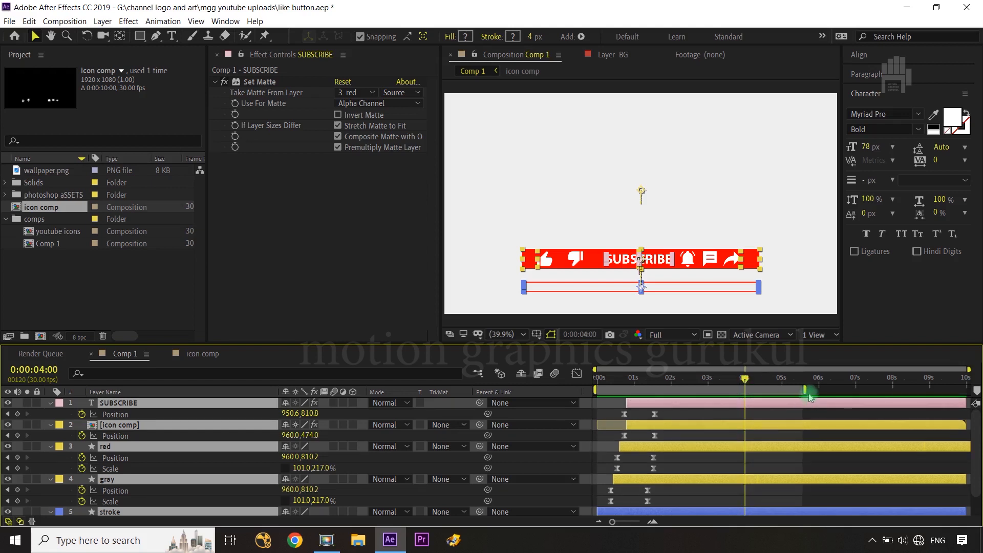
{"action": "left_click_drag", "start_coordinate": [806, 391], "coordinate": [869, 388]}
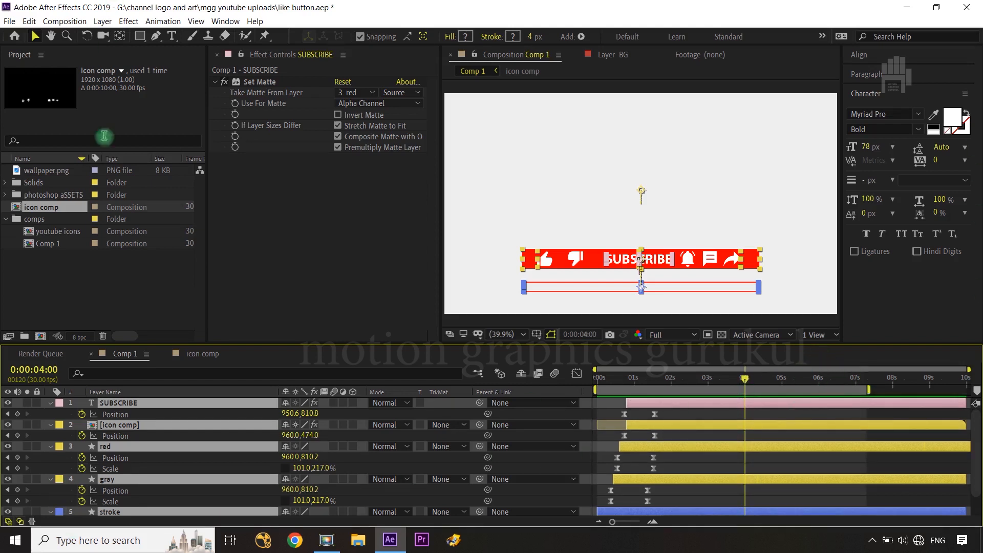
{"action": "left_click", "coordinate": [343, 413]}
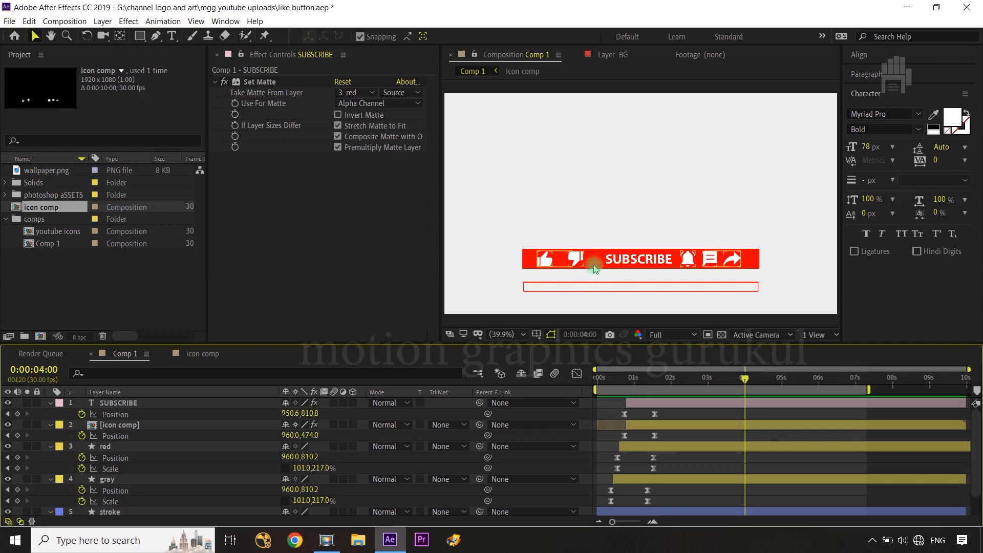
Step: Add Position and Scale keyframes to both the red and gray layers at 0:00:04:00
{"action": "left_click", "coordinate": [128, 403]}
{"action": "left_click", "coordinate": [137, 425]}
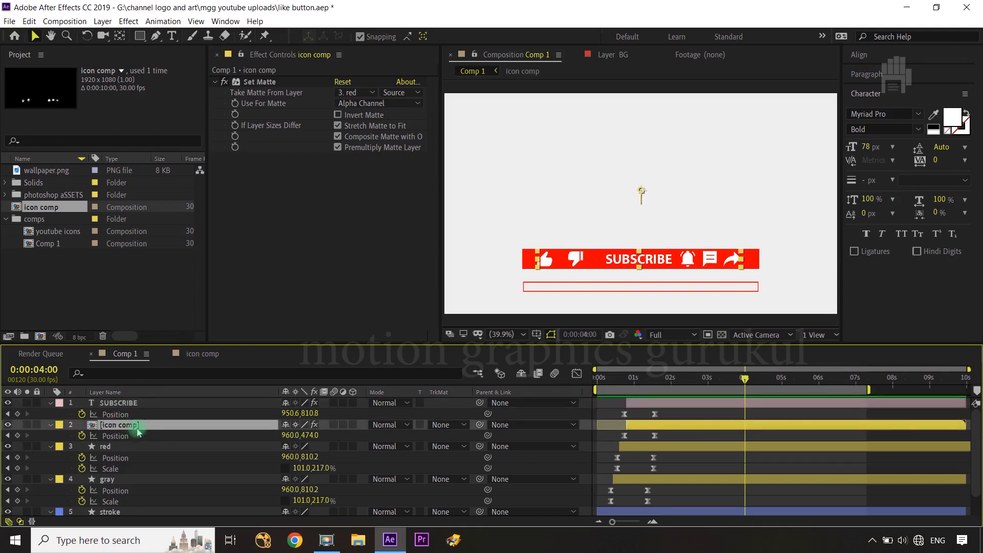
{"action": "left_click", "coordinate": [139, 447]}
{"action": "left_click", "coordinate": [139, 478], "text": "ctrl"}
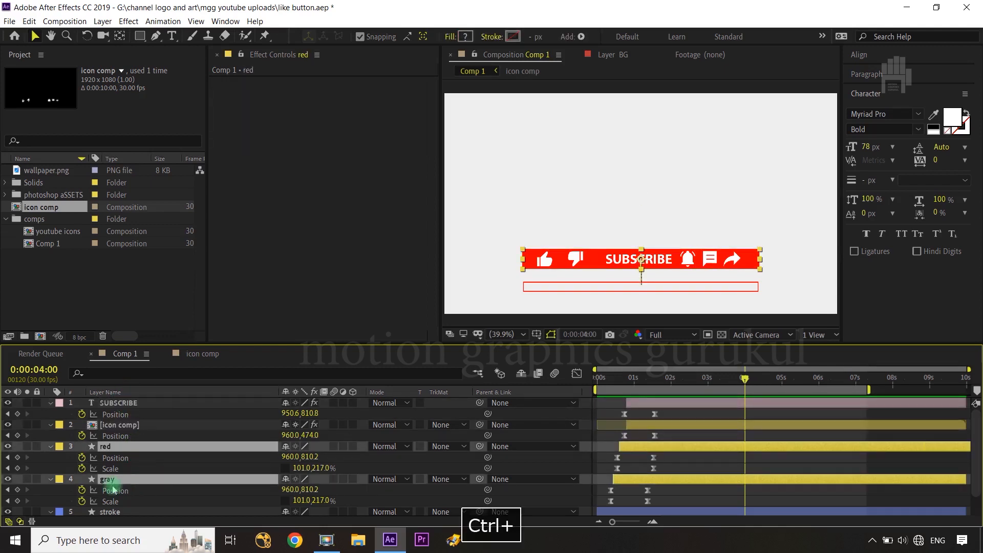
{"action": "left_click", "coordinate": [18, 458]}
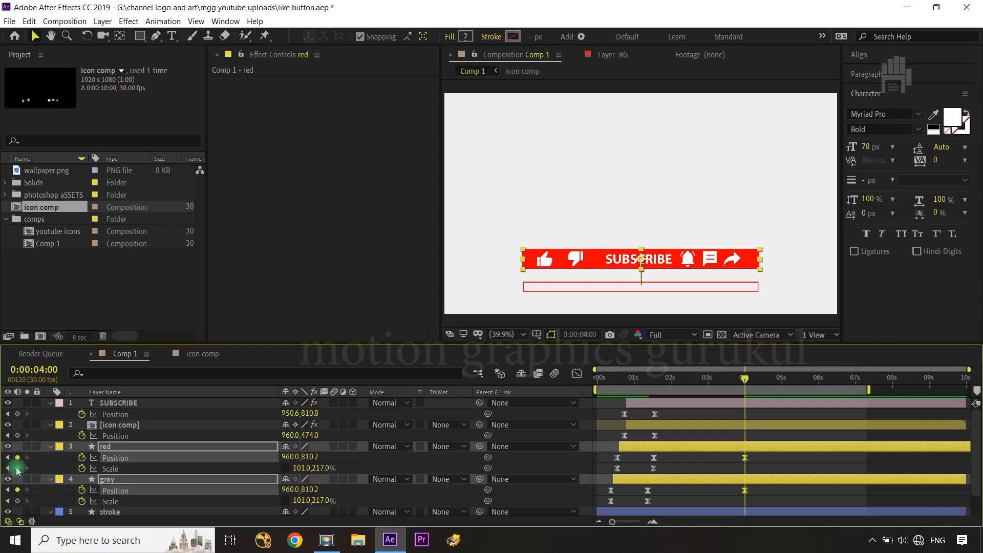
{"action": "left_click", "coordinate": [18, 468]}
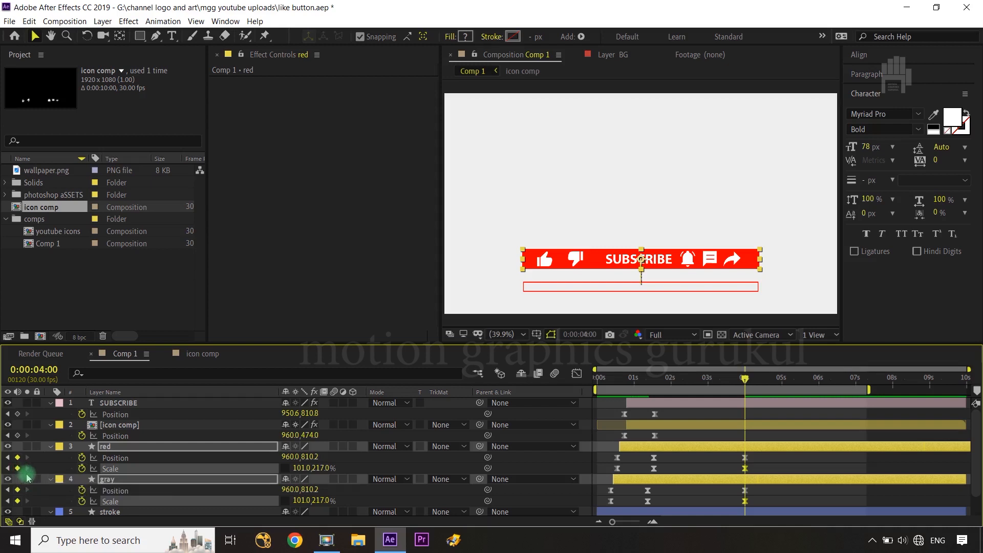
Step: Copy the red layer's first Position and Scale keyframes to 0:00:04:15 so the bar collapses back down
{"action": "key", "text": "shift+Page_Down"}
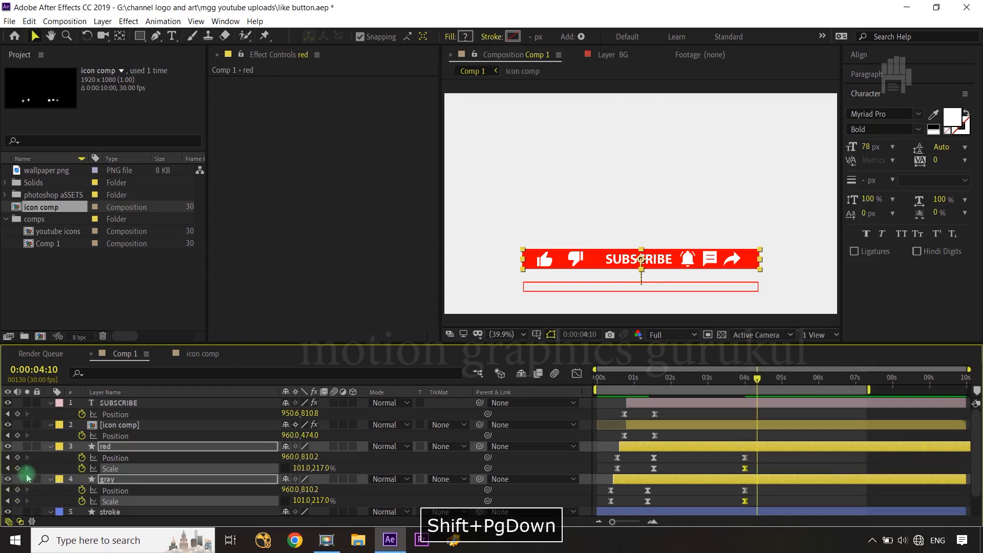
{"action": "key", "text": "ctrl+Right"}
{"action": "key", "text": "ctrl+Right"}
{"action": "key", "text": "ctrl+Right"}
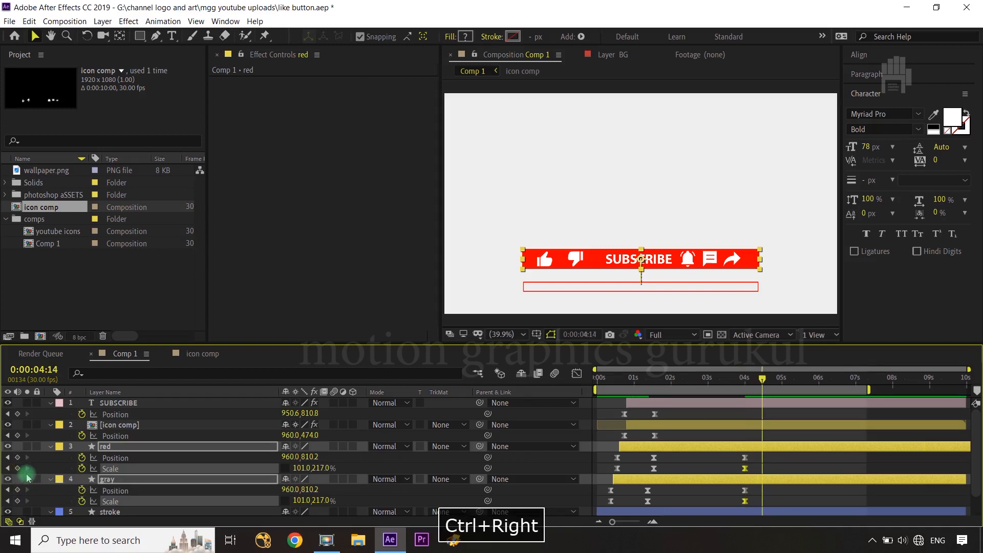
{"action": "left_click", "coordinate": [617, 458]}
{"action": "key", "text": "ctrl+c"}
{"action": "key", "text": "ctrl+v"}
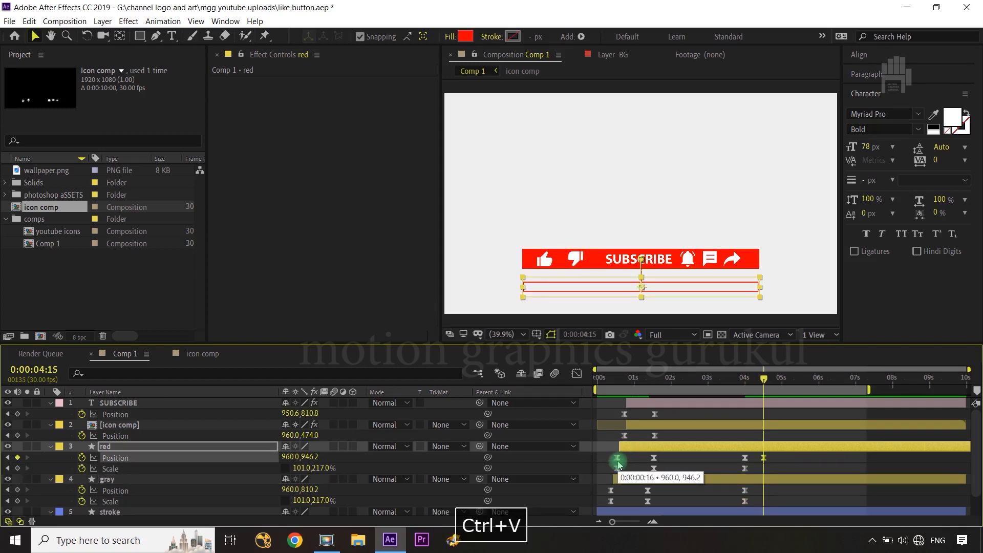
{"action": "left_click", "coordinate": [617, 468]}
{"action": "key", "text": "ctrl+c"}
{"action": "key", "text": "ctrl+v"}
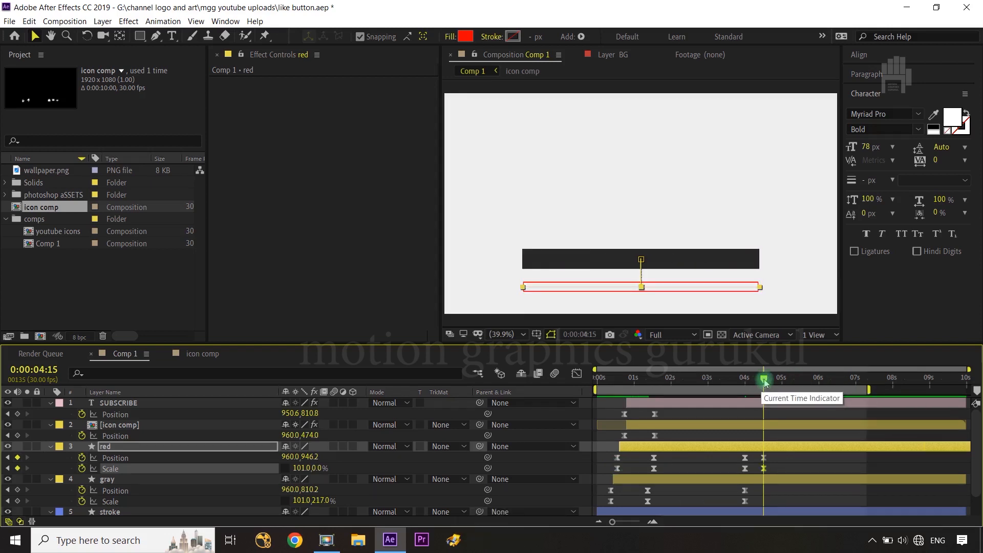
Step: Move the gray layer's Position and Scale keyframes at four seconds to 0:00:04:03
{"action": "left_click_drag", "start_coordinate": [764, 385], "coordinate": [746, 385]}
{"action": "key", "text": "ctrl+Right"}
{"action": "key", "text": "ctrl+Right"}
{"action": "key", "text": "ctrl+Right"}
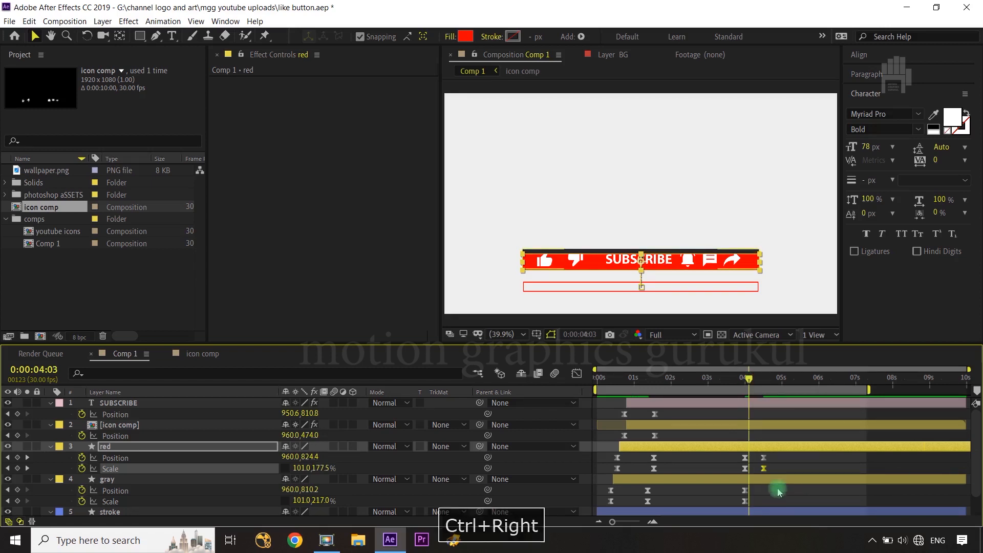
{"action": "mouse_move", "coordinate": [736, 489]}
{"action": "left_mouse_down"}
{"action": "mouse_move", "coordinate": [748, 509]}
{"action": "mouse_move", "coordinate": [749, 493]}
{"action": "left_mouse_up"}
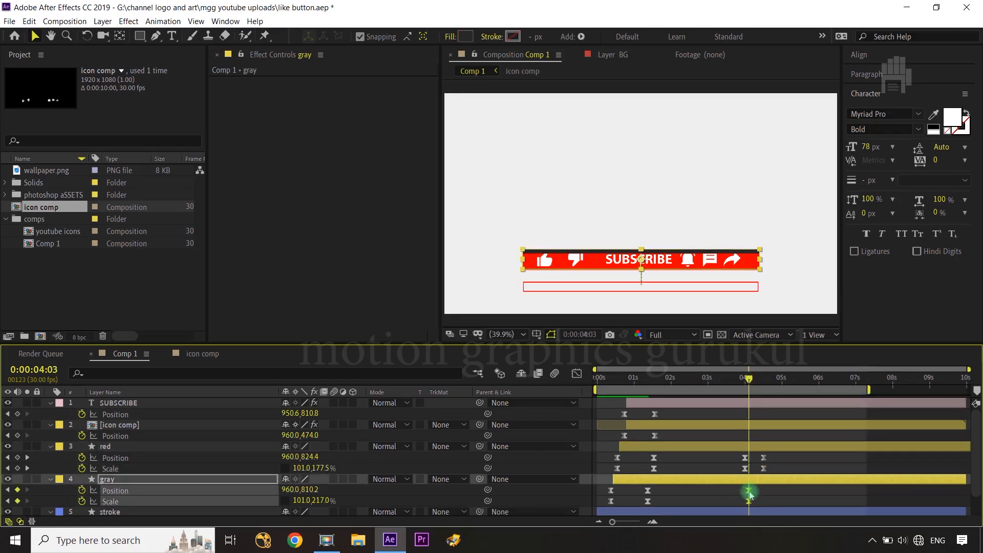
Step: Copy the gray layer's first Position and Scale keyframes to 0:00:04:18
{"action": "key", "text": "shift+Page_Down"}
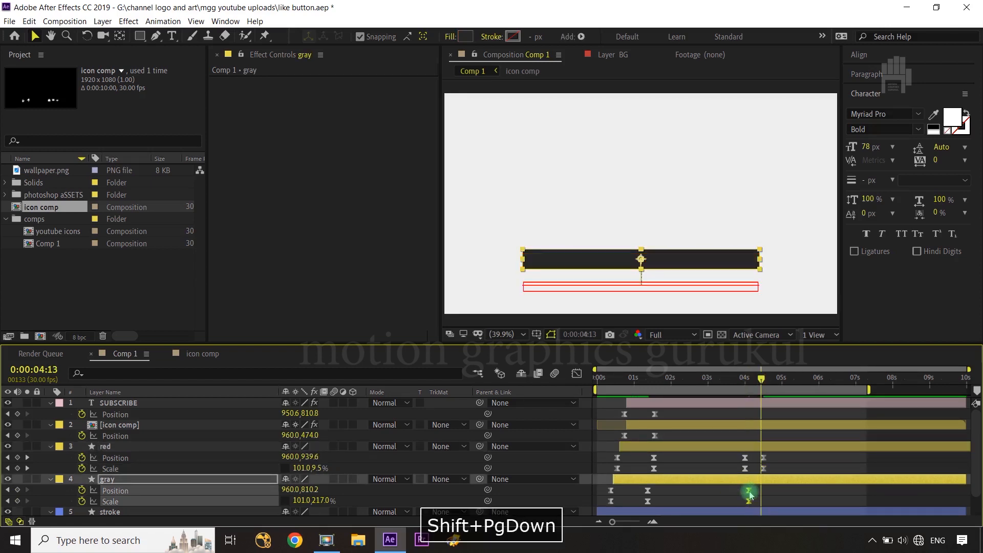
{"action": "key", "text": "ctrl+Right"}
{"action": "key", "text": "ctrl+Right"}
{"action": "key", "text": "ctrl+Right"}
{"action": "key", "text": "ctrl+Right"}
{"action": "key", "text": "ctrl+Right"}
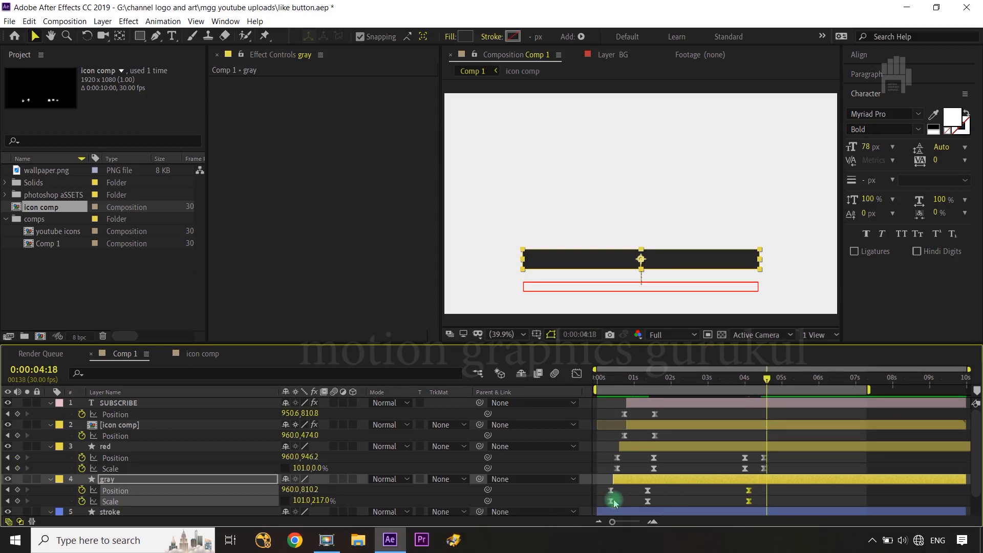
{"action": "left_click_drag", "start_coordinate": [614, 494], "coordinate": [608, 505]}
{"action": "key", "text": "ctrl+c"}
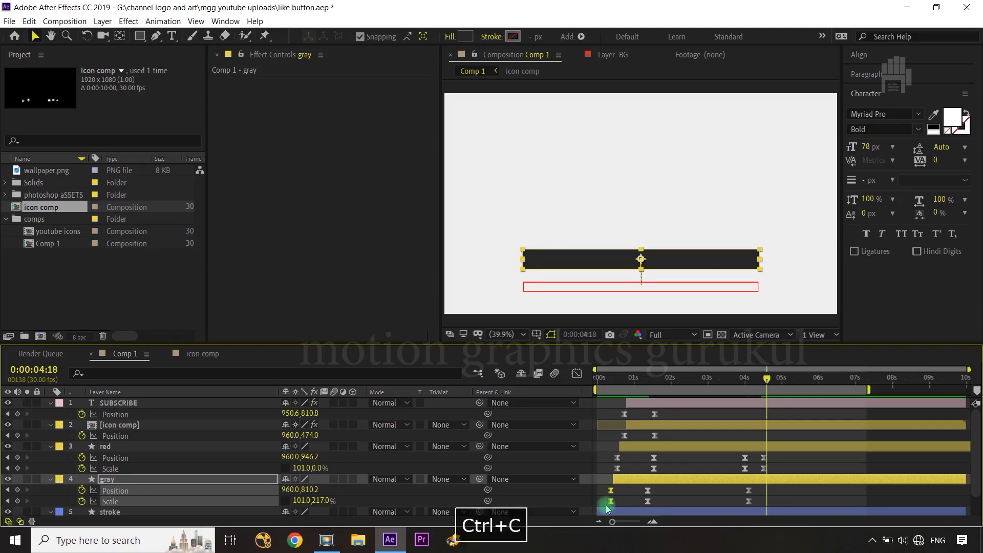
{"action": "key", "text": "ctrl+v"}
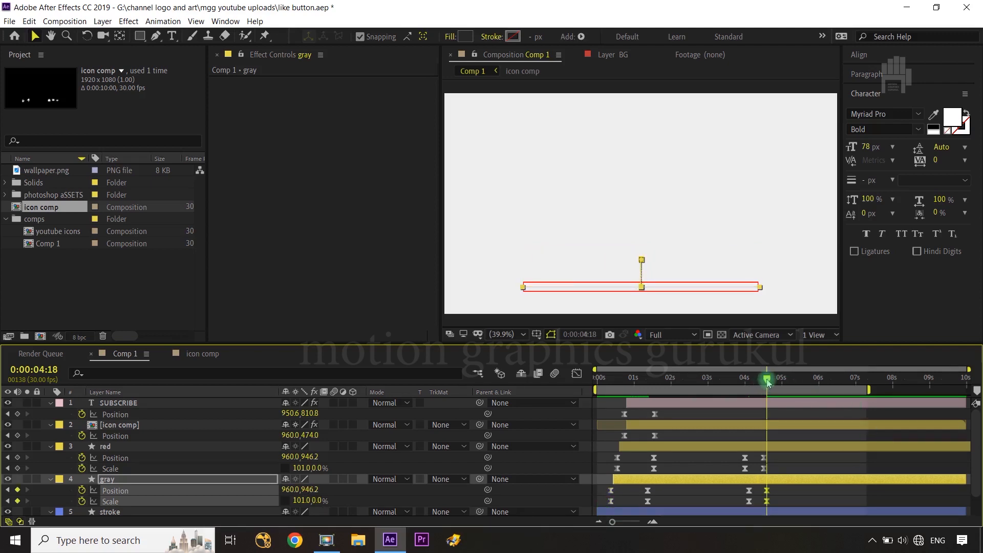
Step: Reveal the stroke layer's Trim Paths properties and add a Start keyframe at 0:00:04:13
{"action": "mouse_move", "coordinate": [767, 381]}
{"action": "left_mouse_down"}
{"action": "mouse_move", "coordinate": [740, 381]}
{"action": "mouse_move", "coordinate": [771, 383]}
{"action": "left_mouse_up"}
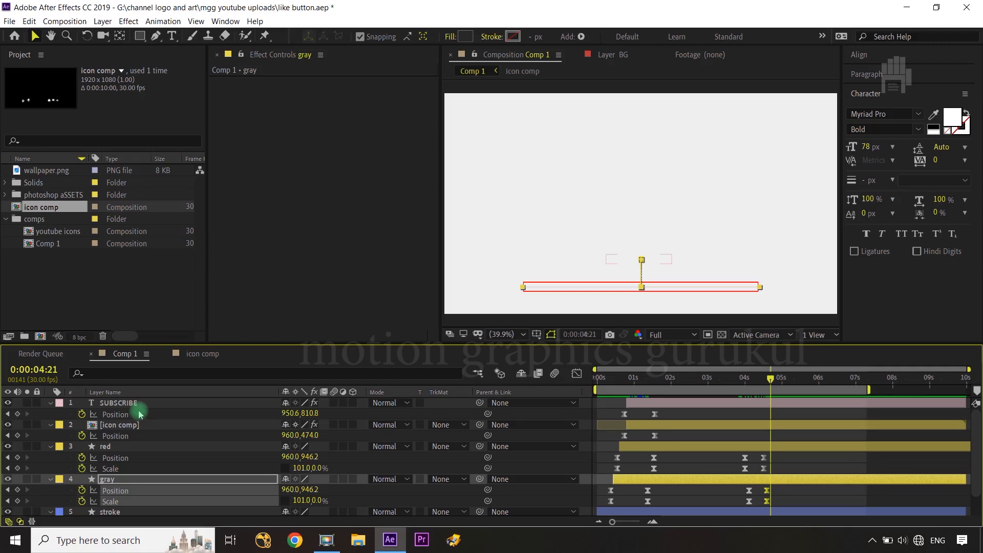
{"action": "left_click_drag", "start_coordinate": [770, 381], "coordinate": [762, 384]}
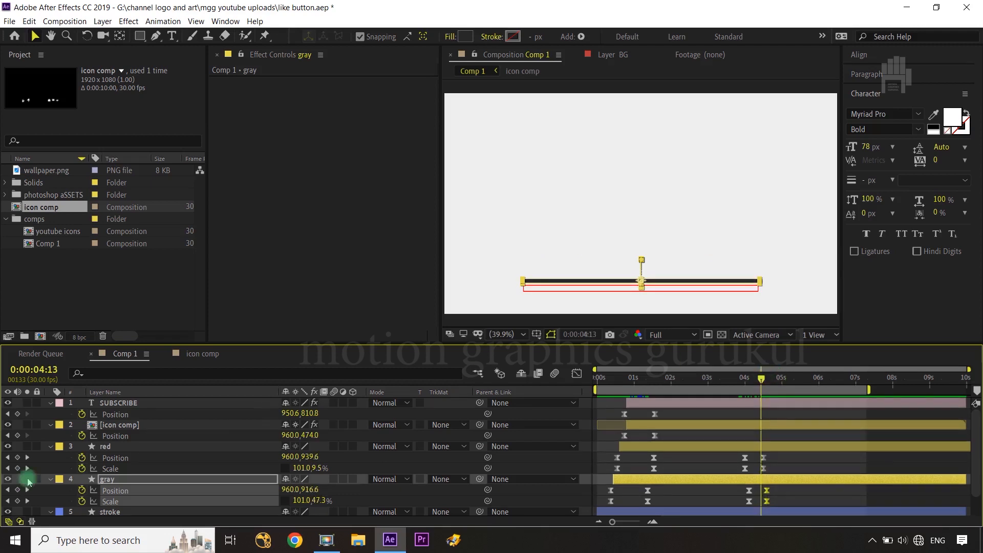
{"action": "scroll", "coordinate": [165, 465], "scroll_direction": "down", "scroll_amount": 2}
{"action": "left_click", "coordinate": [109, 488]}
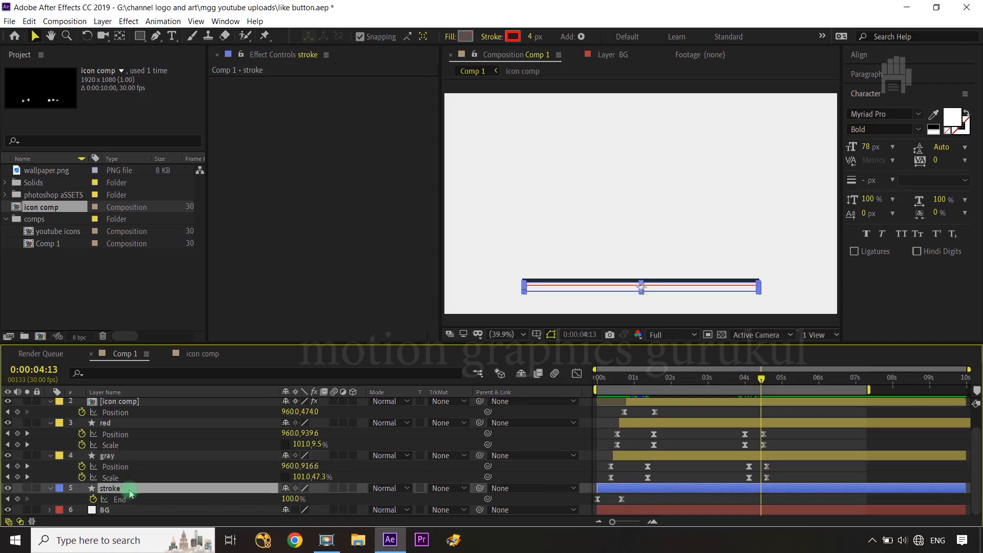
{"action": "left_click", "coordinate": [56, 491]}
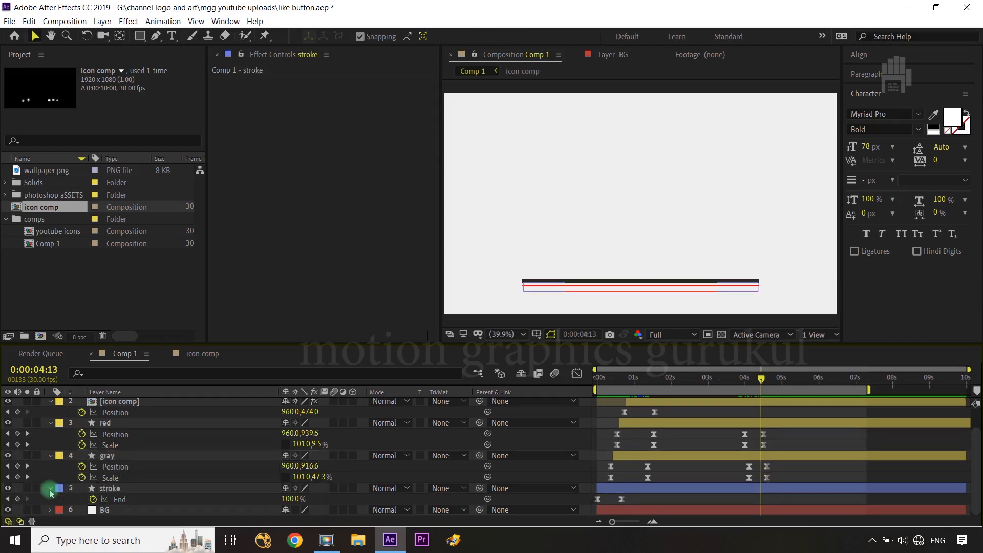
{"action": "left_click", "coordinate": [50, 490]}
{"action": "left_click", "coordinate": [49, 502]}
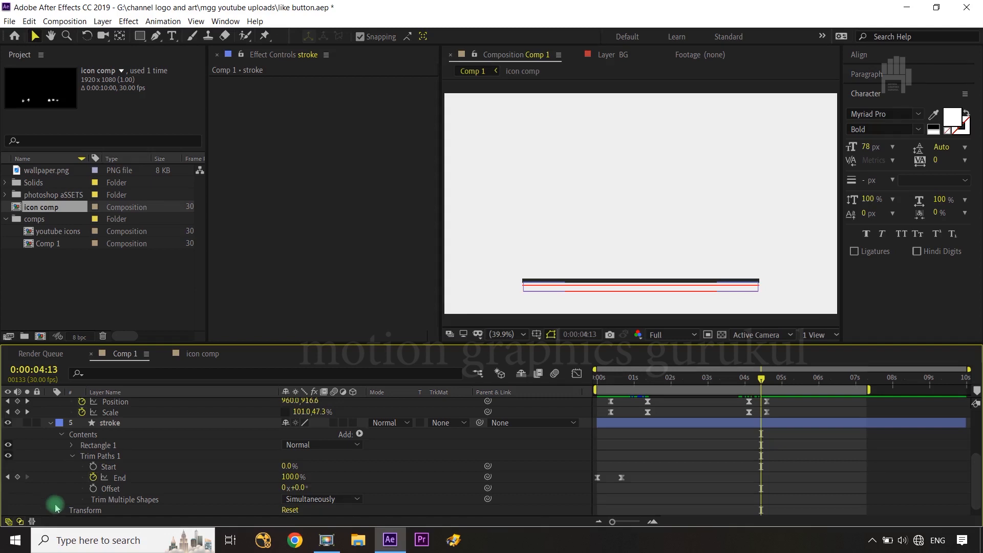
{"action": "left_click", "coordinate": [94, 467]}
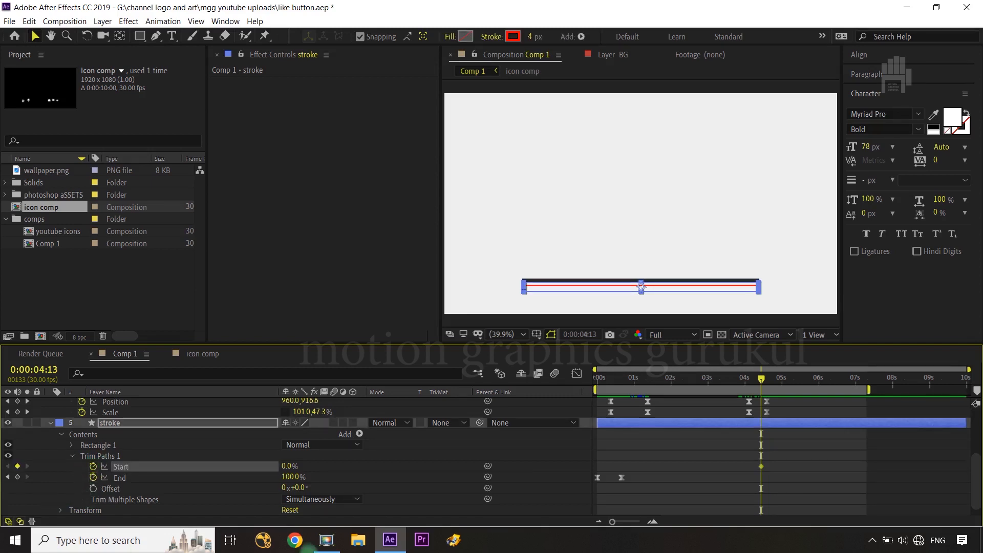
Step: Add a second Trim Paths Start keyframe of 100% on the stroke layer at 0:00:04:28
{"action": "key", "text": "shift+Page_Down"}
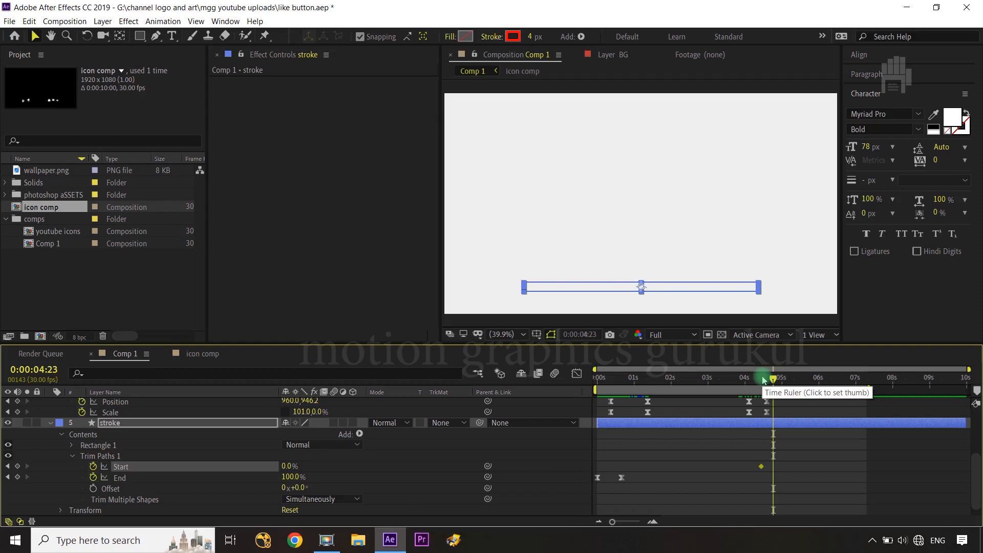
{"action": "key", "text": "ctrl+Right"}
{"action": "key", "text": "ctrl+Right"}
{"action": "key", "text": "ctrl+Right"}
{"action": "key", "text": "ctrl+Right"}
{"action": "key", "text": "ctrl+Right"}
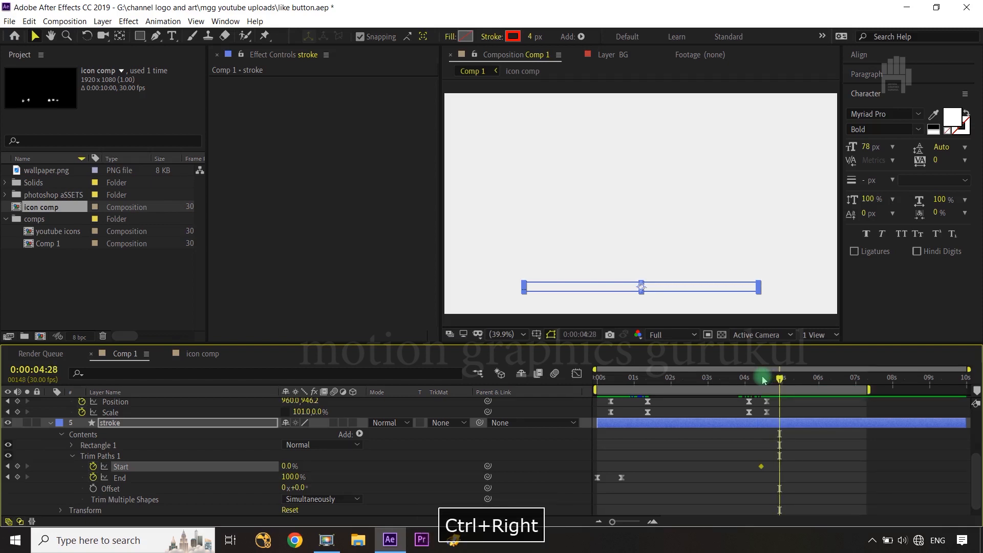
{"action": "left_click", "coordinate": [17, 466]}
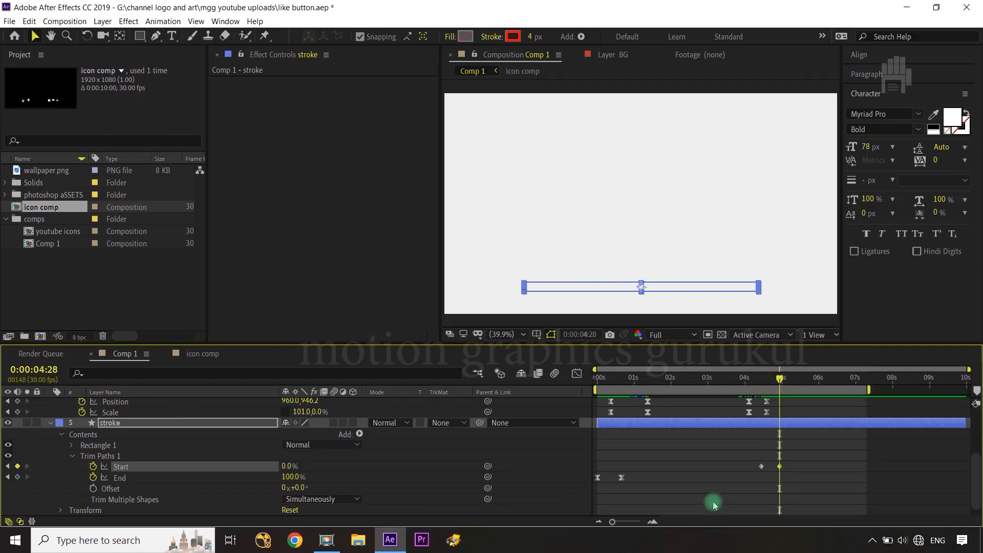
{"action": "left_click_drag", "start_coordinate": [287, 467], "coordinate": [739, 476]}
Step: Easy Ease both Start keyframes and reshape their speed graph to an early peak with a long slowdown
{"action": "key", "text": "F9"}
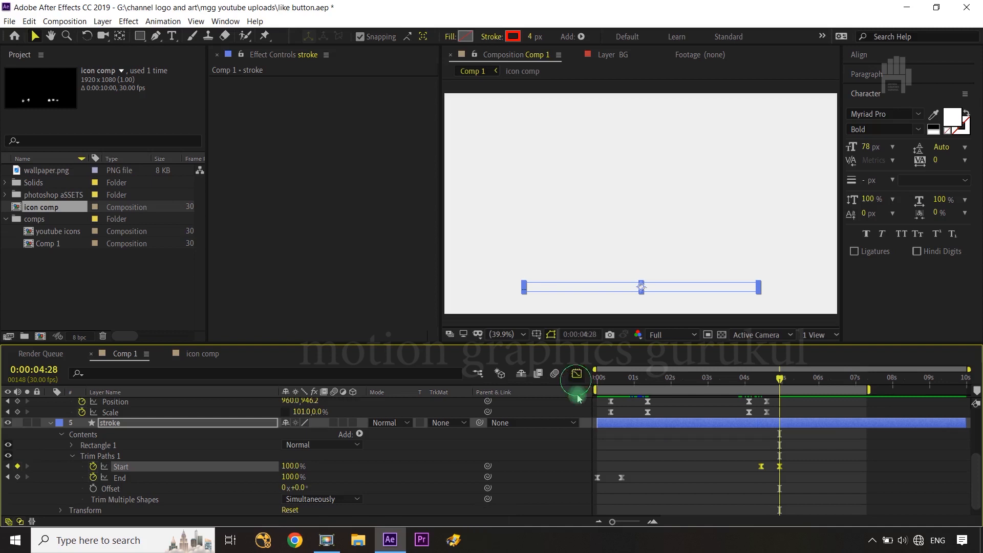
{"action": "left_click", "coordinate": [577, 373]}
{"action": "left_click", "coordinate": [777, 469]}
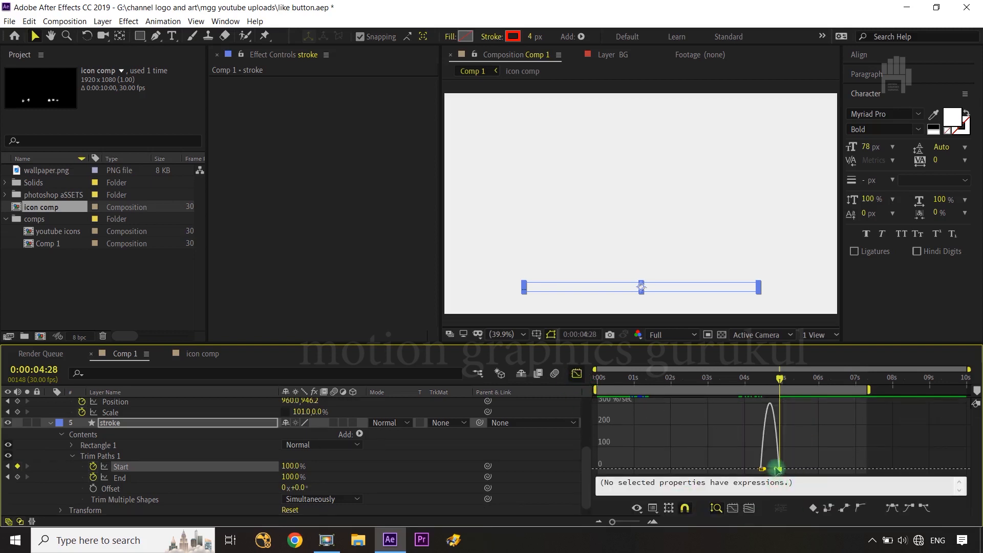
{"action": "left_click_drag", "start_coordinate": [778, 469], "coordinate": [770, 469]}
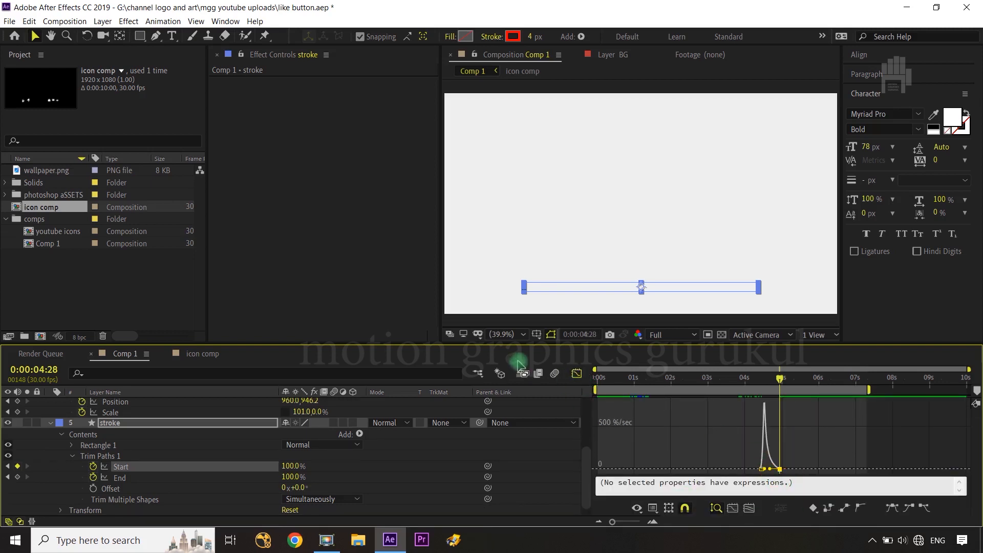
{"action": "left_click", "coordinate": [577, 373]}
Step: Reshape the speed graph of the red and gray layers' exit keyframes to peak early and slow down gradually
{"action": "scroll", "coordinate": [610, 455], "scroll_direction": "up", "scroll_amount": 3}
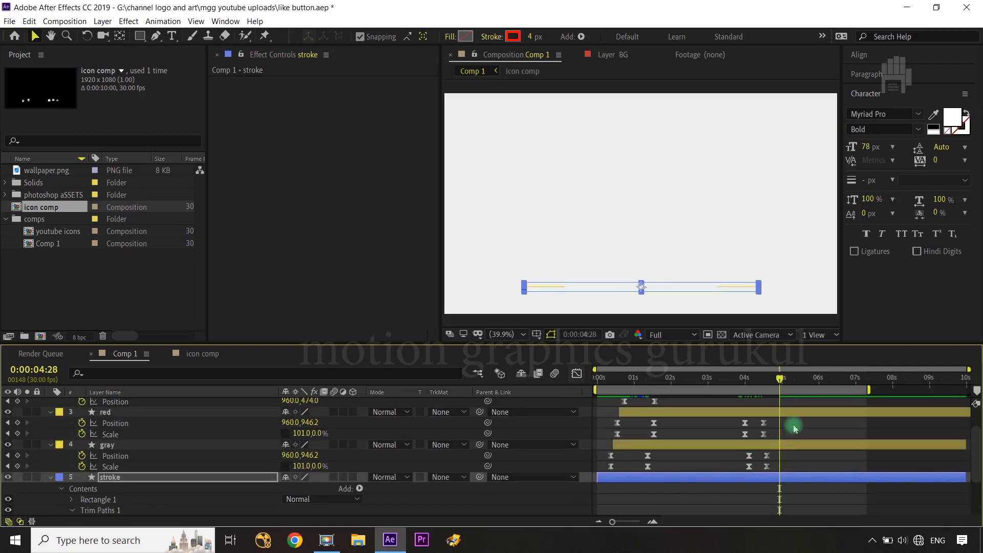
{"action": "left_click_drag", "start_coordinate": [792, 421], "coordinate": [727, 465]}
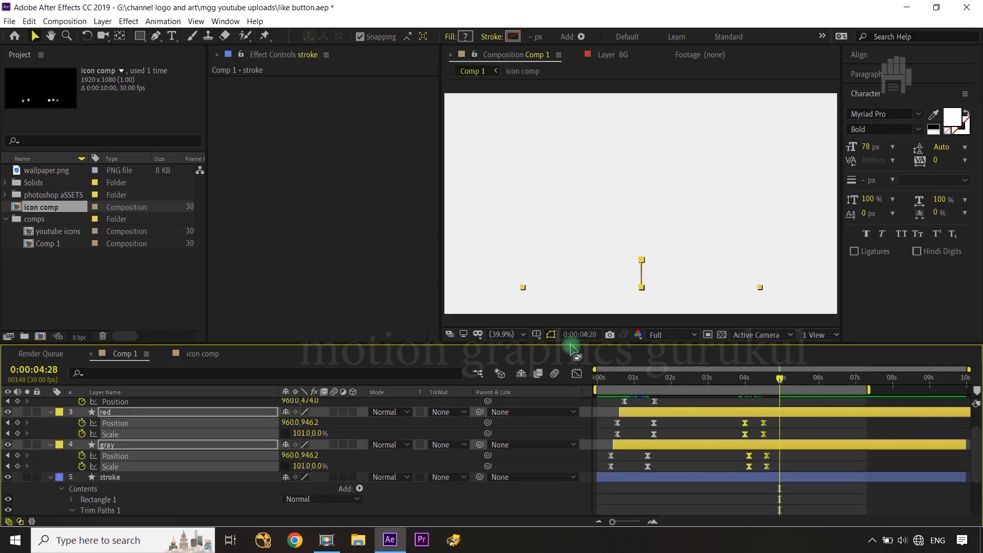
{"action": "left_click", "coordinate": [579, 373]}
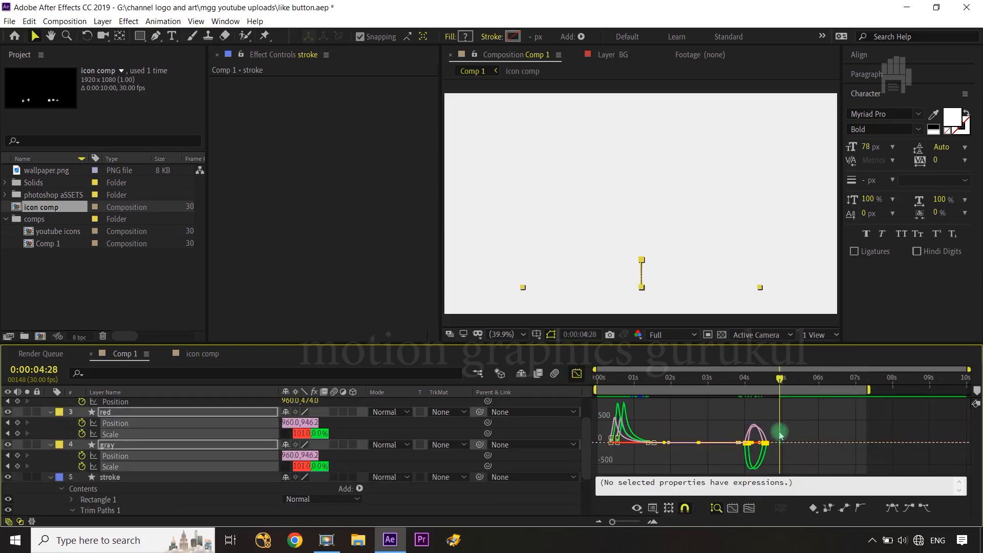
{"action": "left_click_drag", "start_coordinate": [793, 435], "coordinate": [749, 450]}
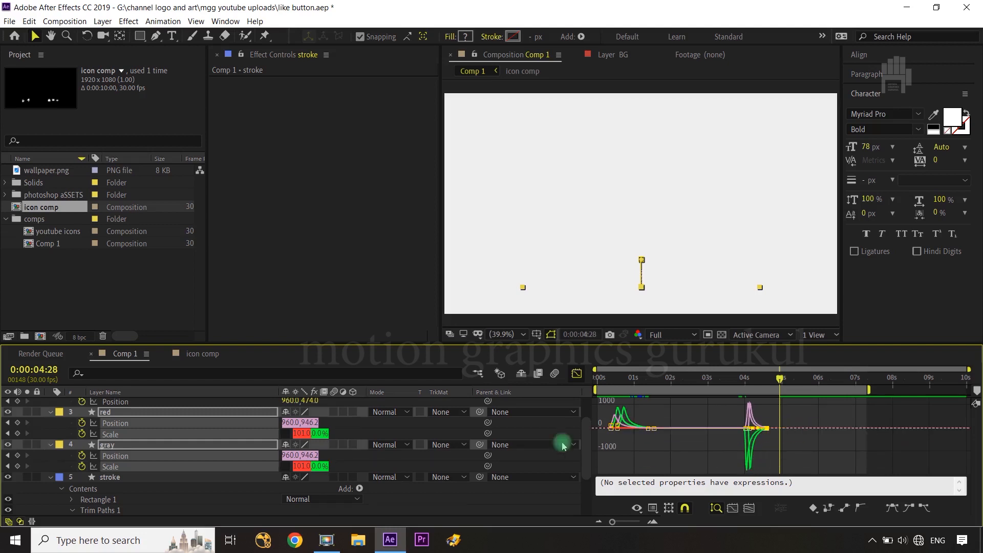
{"action": "left_click", "coordinate": [577, 374]}
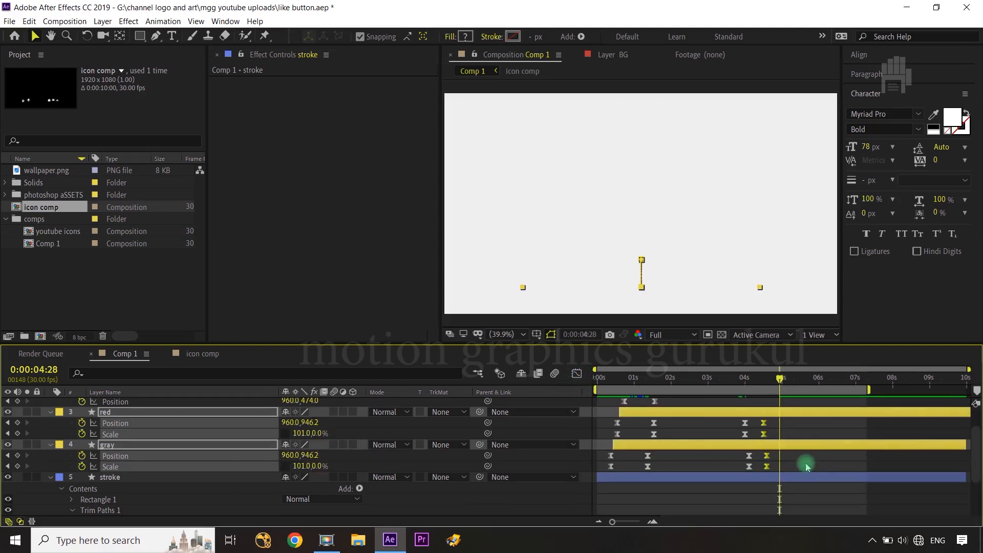
Step: Shift both Trim Paths Start keyframes of the stroke a few frames earlier to overlap the bars' exit
{"action": "scroll", "coordinate": [807, 466], "scroll_direction": "down", "scroll_amount": 3}
{"action": "left_click_drag", "start_coordinate": [778, 377], "coordinate": [762, 394]}
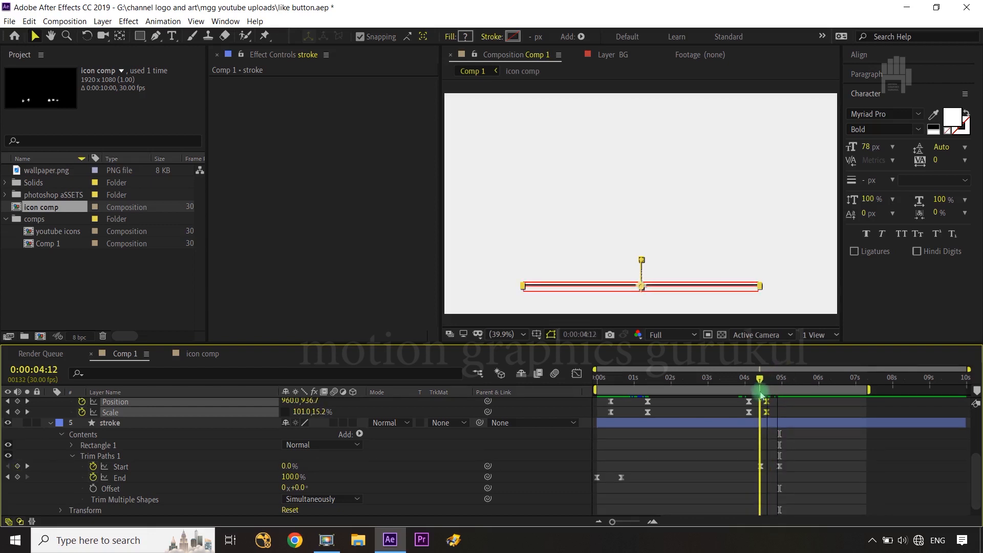
{"action": "left_click", "coordinate": [781, 465]}
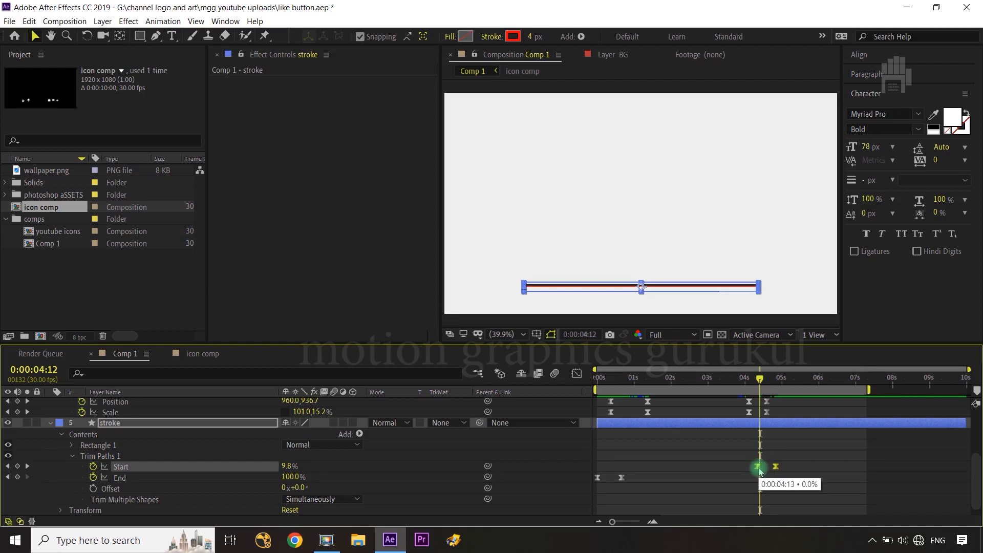
{"action": "left_click_drag", "start_coordinate": [759, 471], "coordinate": [757, 472]}
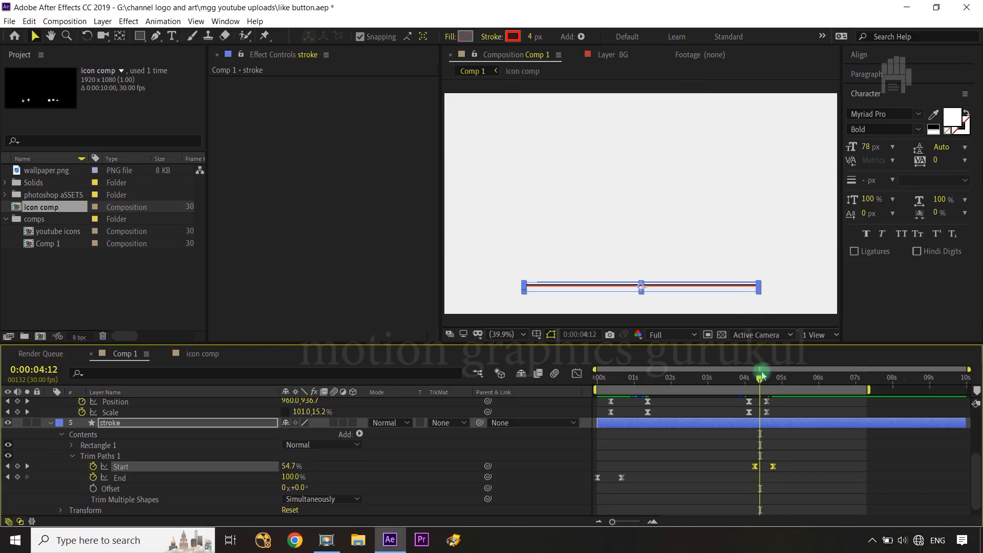
Step: End the work area at 0:00:04:29 and collapse the properties of all layers
{"action": "left_click_drag", "start_coordinate": [766, 381], "coordinate": [783, 382]}
{"action": "key", "text": "n"}
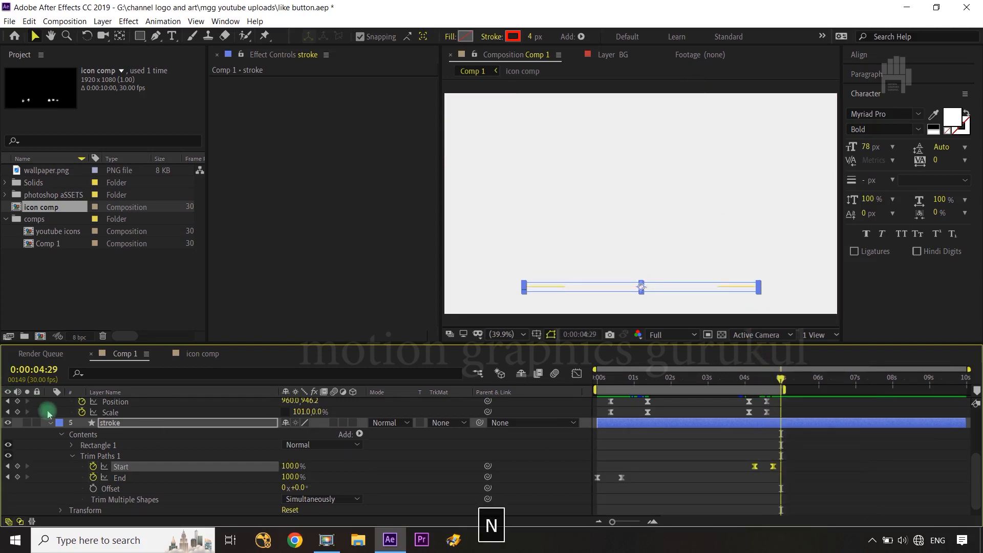
{"action": "scroll", "coordinate": [46, 415], "scroll_direction": "up", "scroll_amount": 3}
{"action": "left_click", "coordinate": [50, 404]}
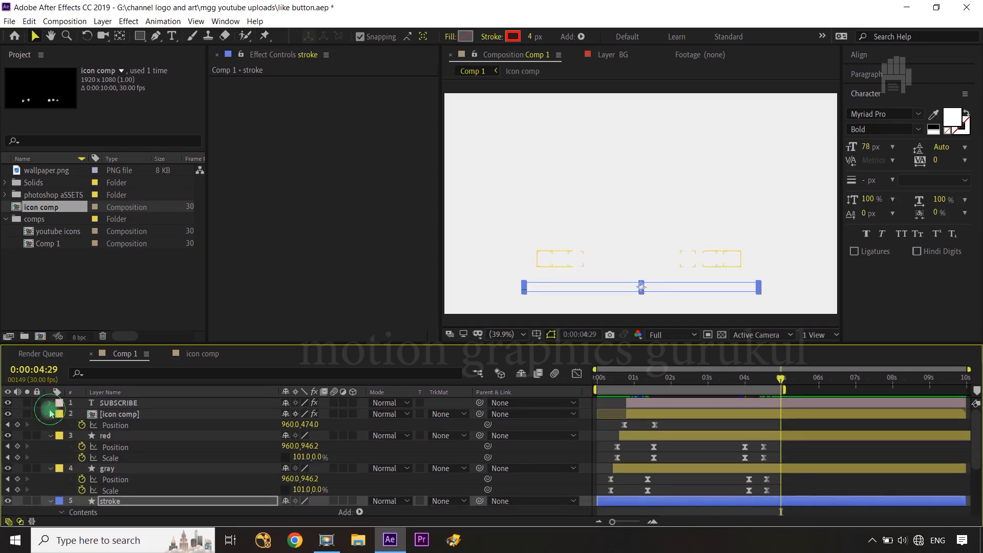
{"action": "left_click", "coordinate": [50, 413]}
{"action": "left_click", "coordinate": [50, 424]}
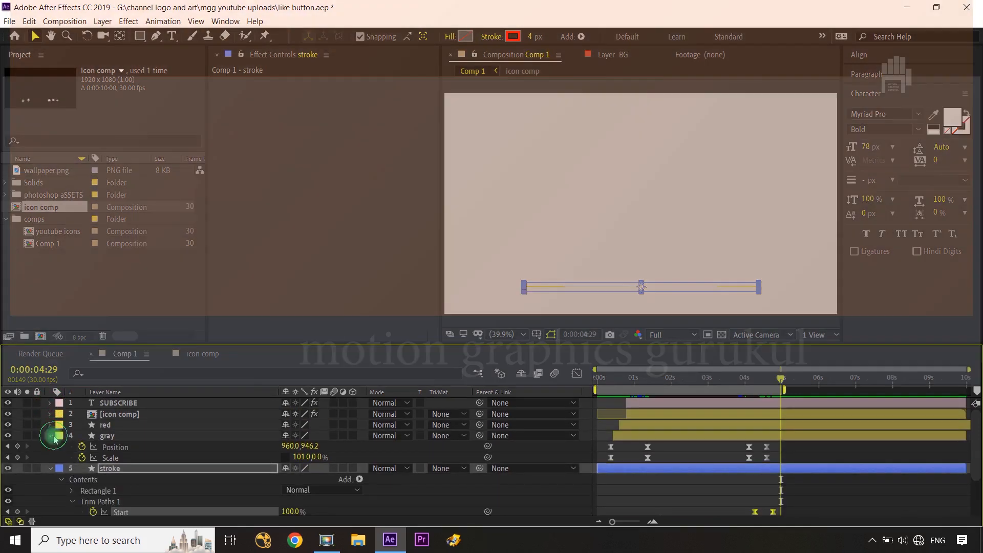
{"action": "left_click", "coordinate": [52, 436]}
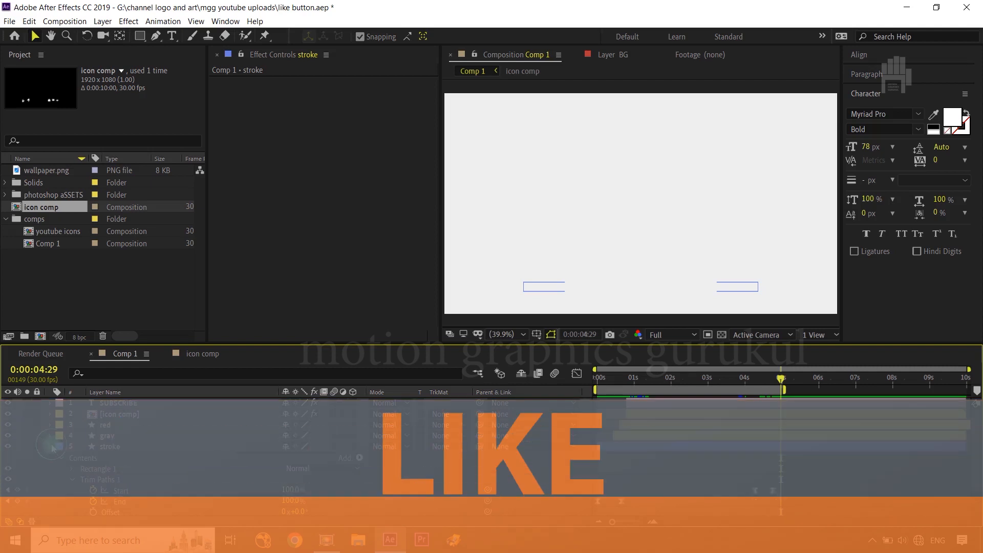
{"action": "left_click", "coordinate": [51, 446]}
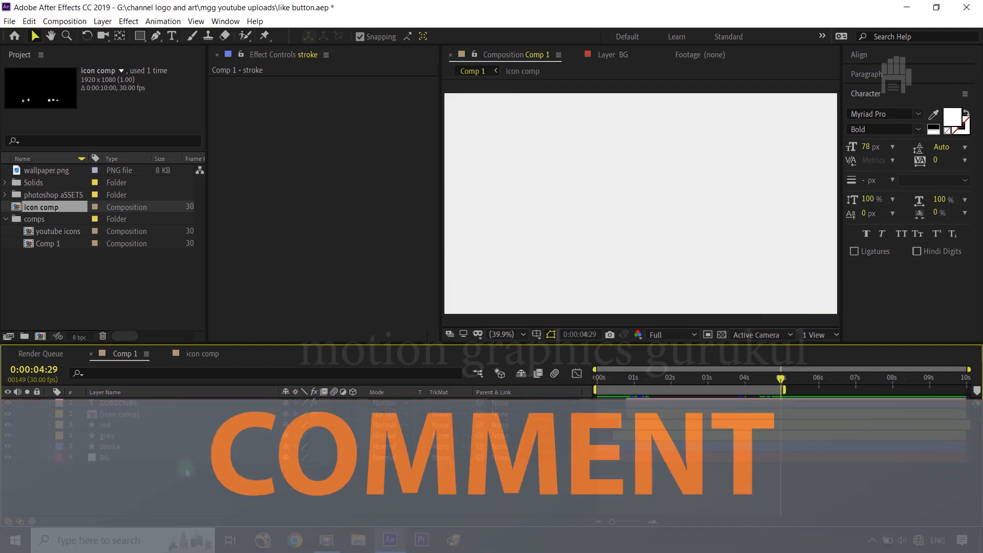
Step: Scrub back through the timeline to review the finished button animation
{"action": "left_click_drag", "start_coordinate": [780, 379], "coordinate": [686, 380]}
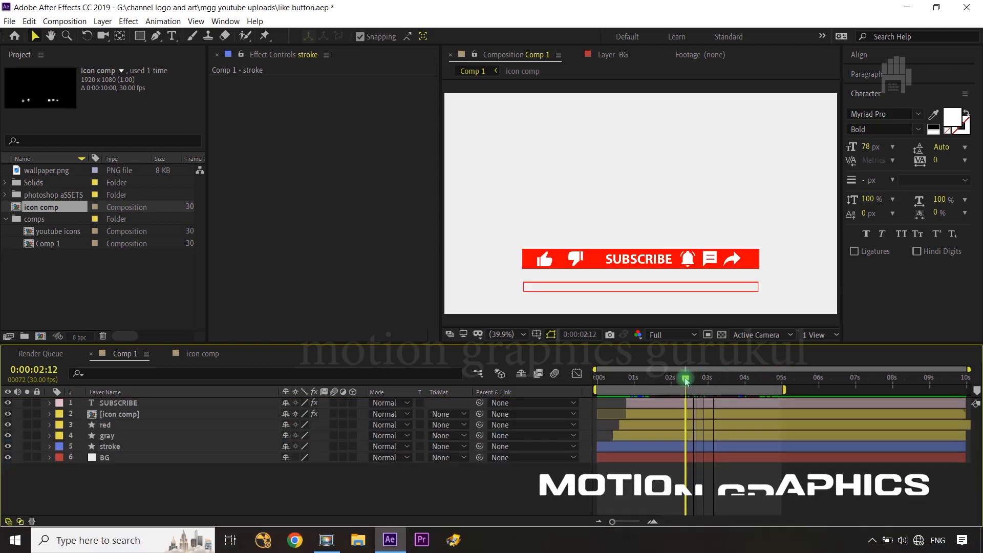